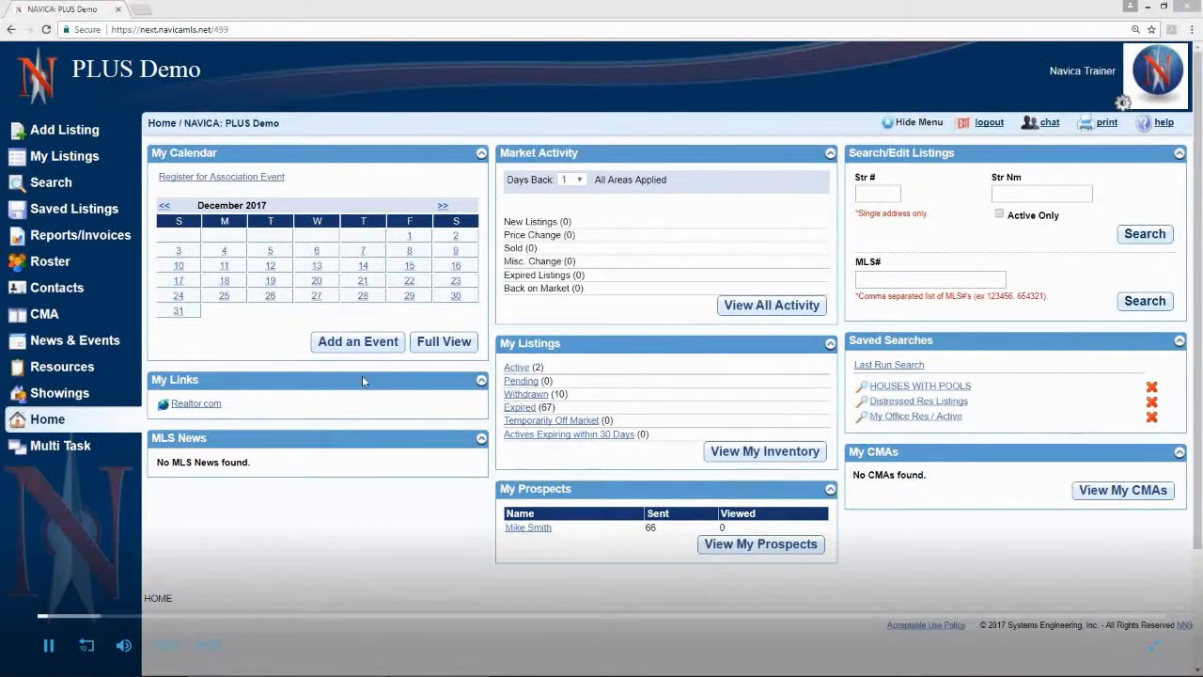
Step: Open the listing search page and add Elementary School to the selected options of the Custom Quick Search details section
click(47, 185)
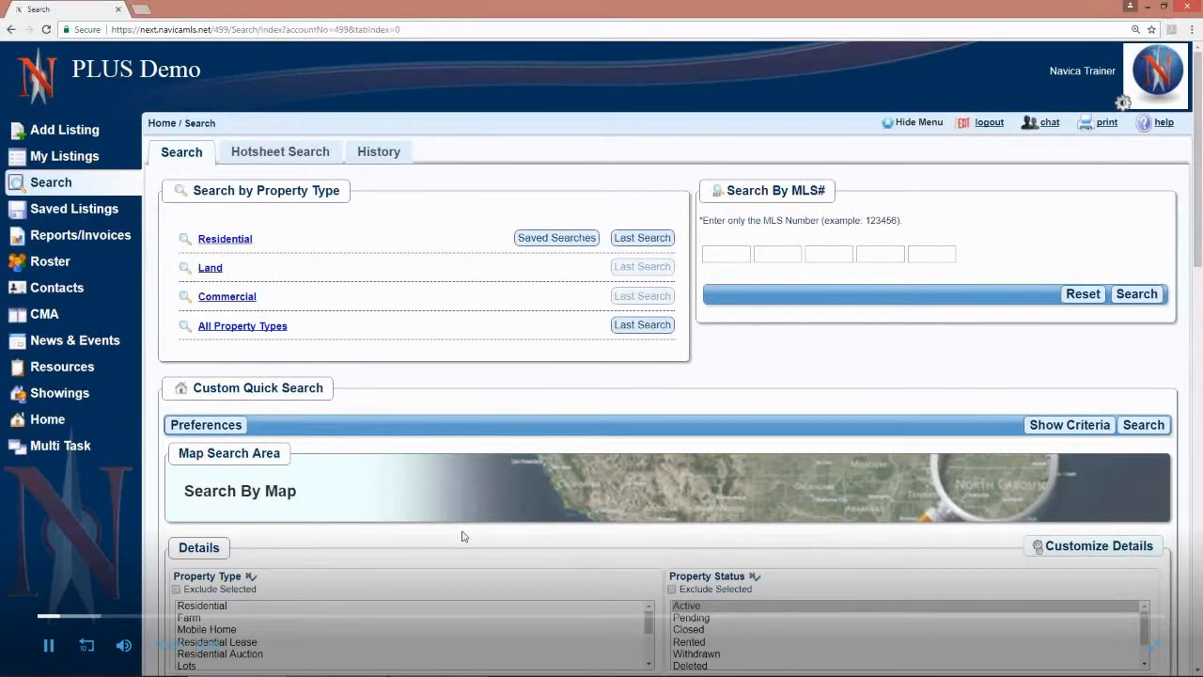
scroll(461, 535, down, 5)
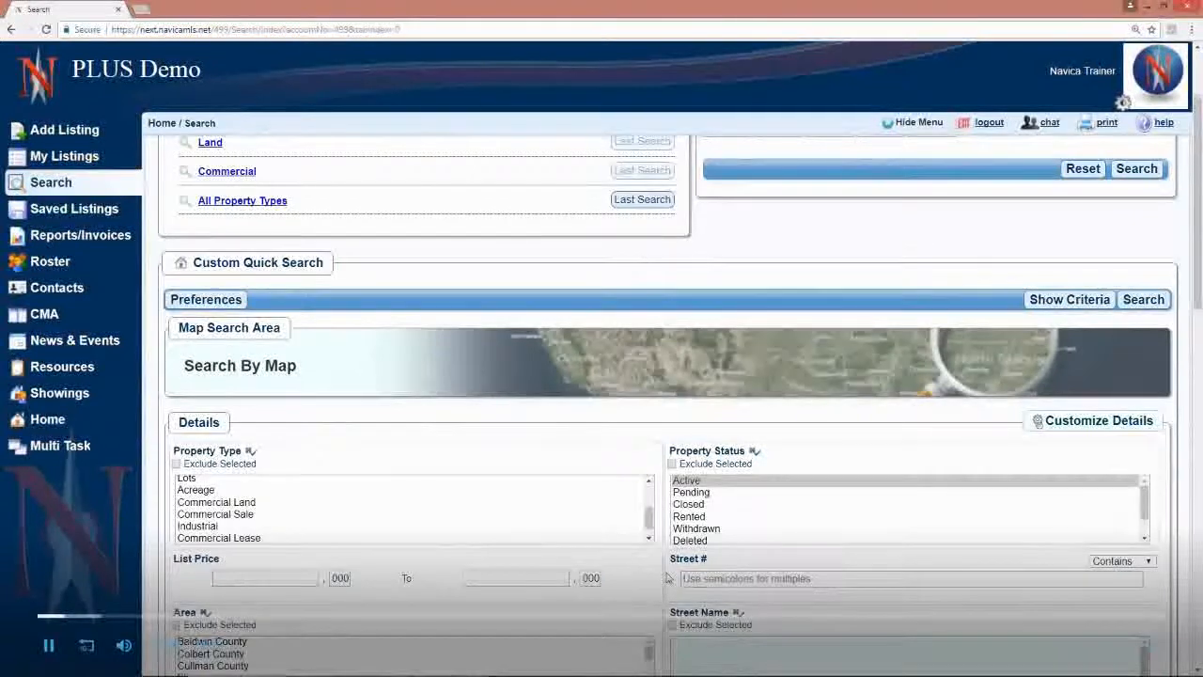
scroll(667, 577, down, 3)
scroll(667, 577, down, 1)
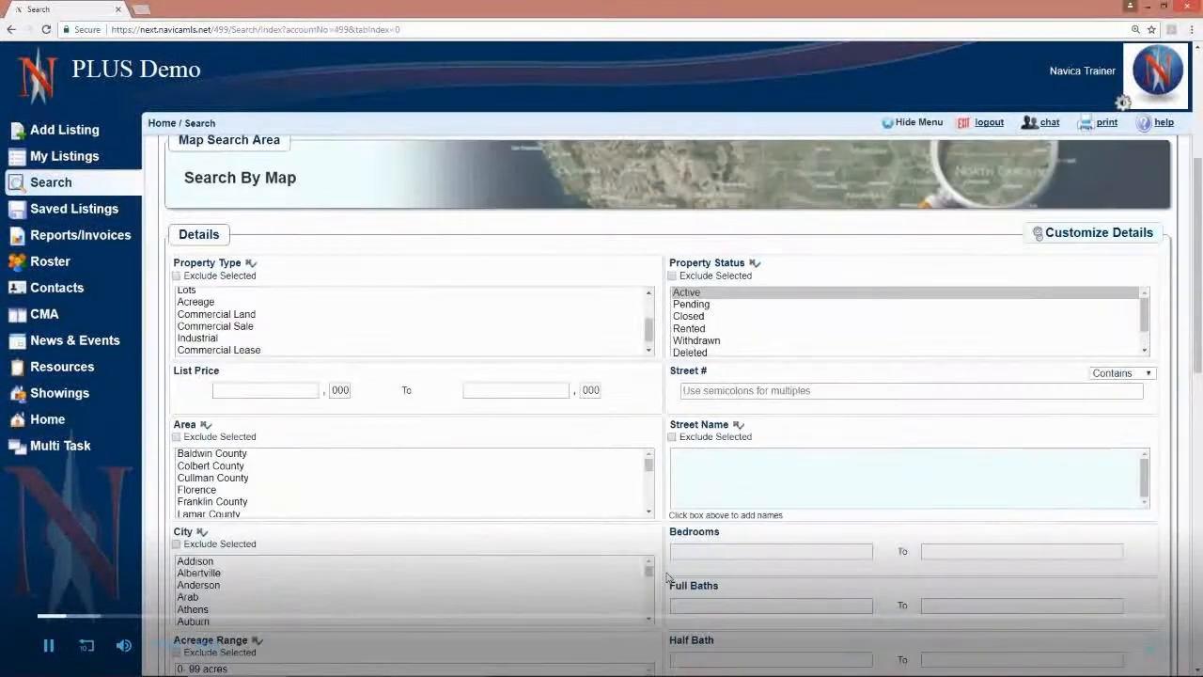
scroll(667, 577, up, 2)
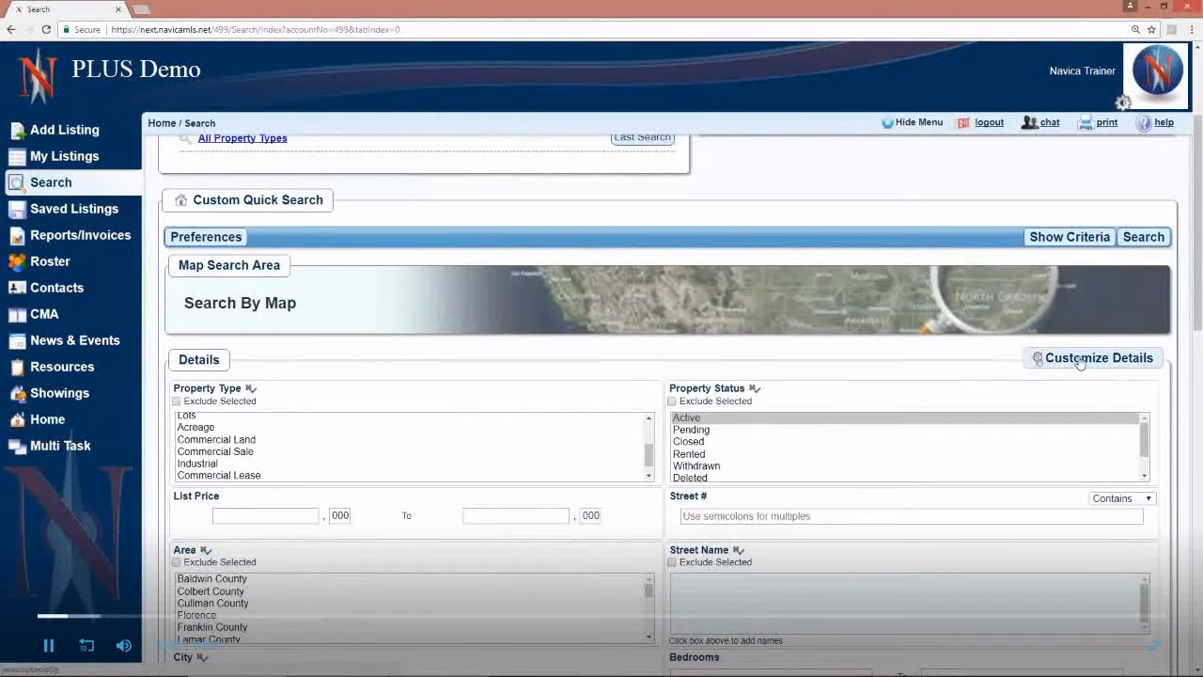
click(1081, 361)
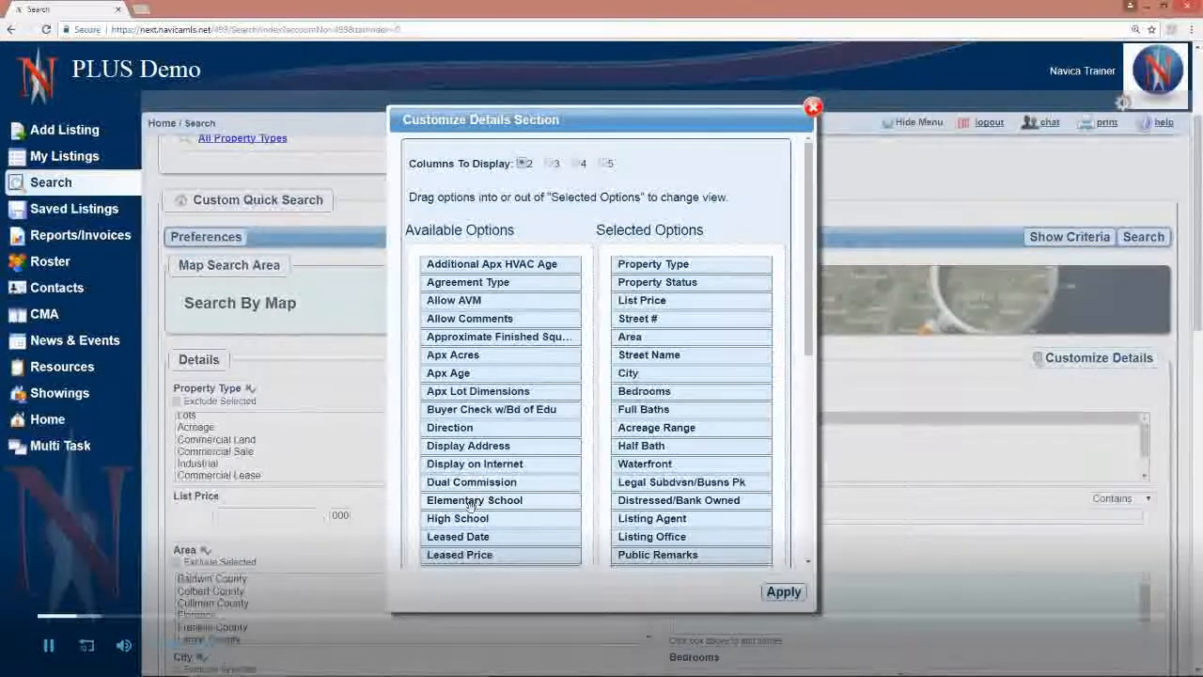
drag(454, 505, 649, 513)
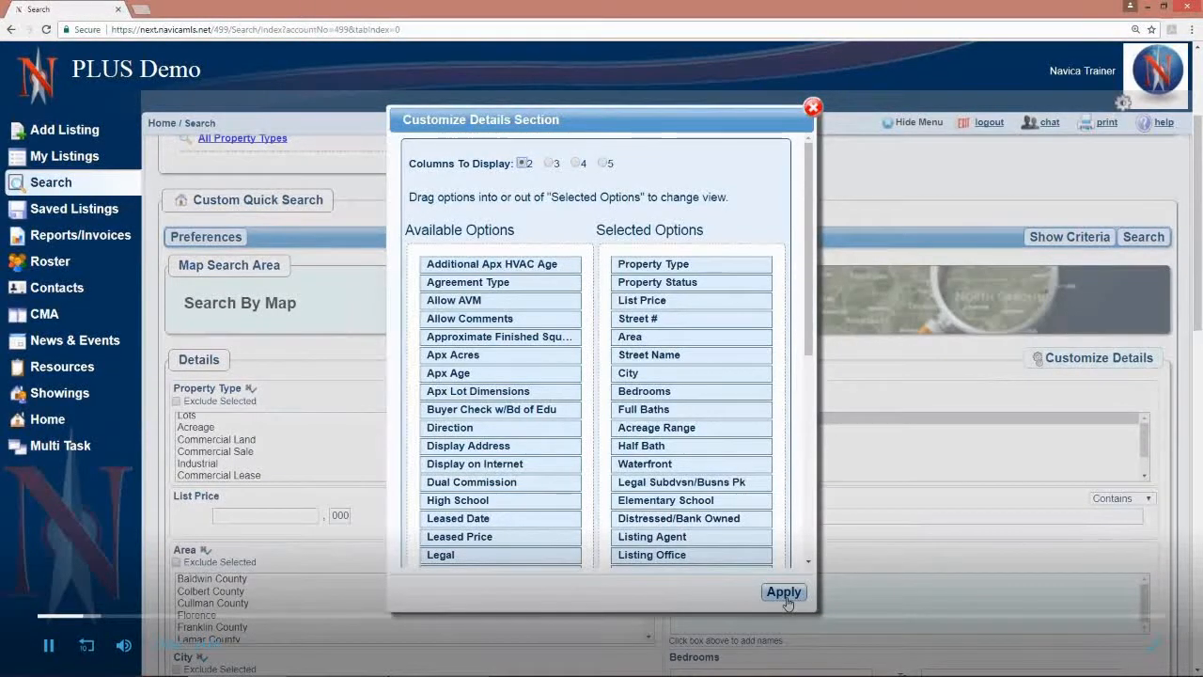
Step: Remove Realtor to Realtor Remarks from the selected details options and apply the customization
scroll(748, 359, down, 1)
scroll(747, 359, down, 2)
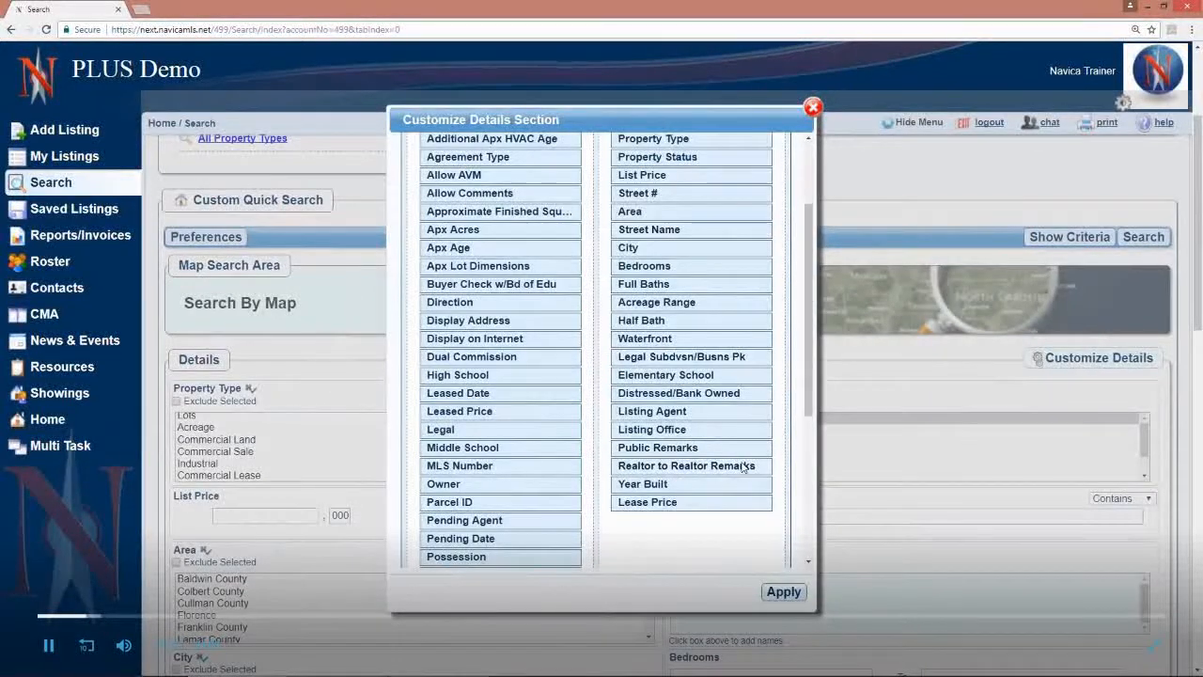
scroll(743, 466, up, 3)
scroll(681, 486, down, 3)
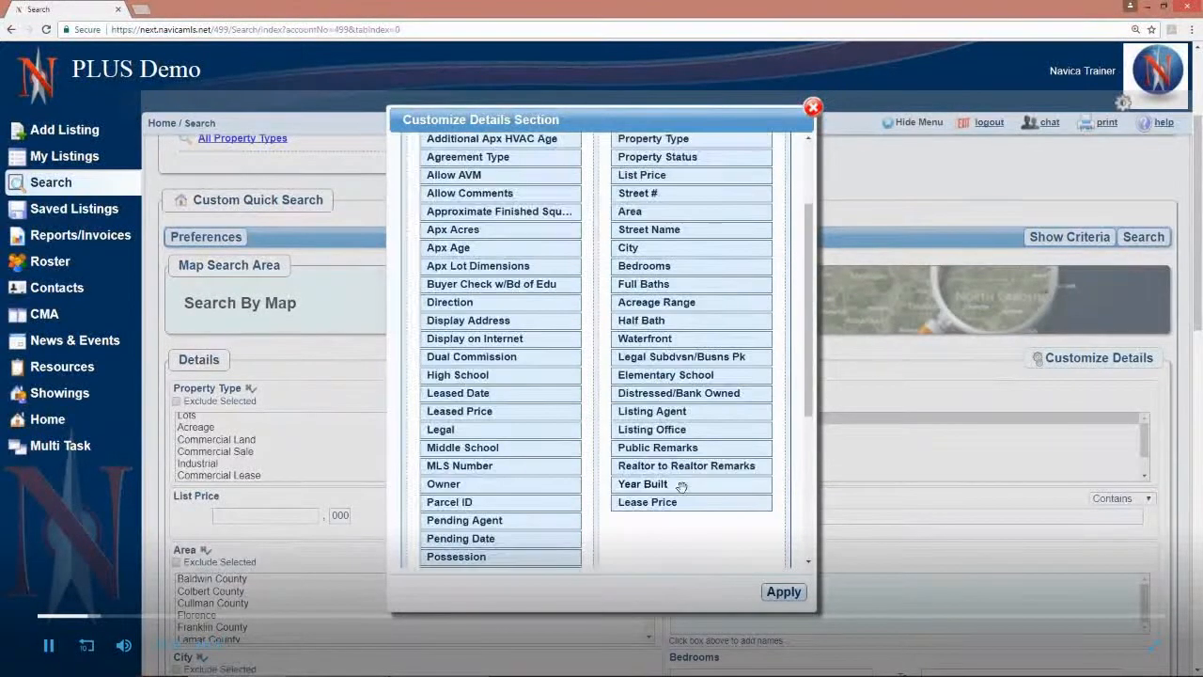
drag(683, 467, 475, 412)
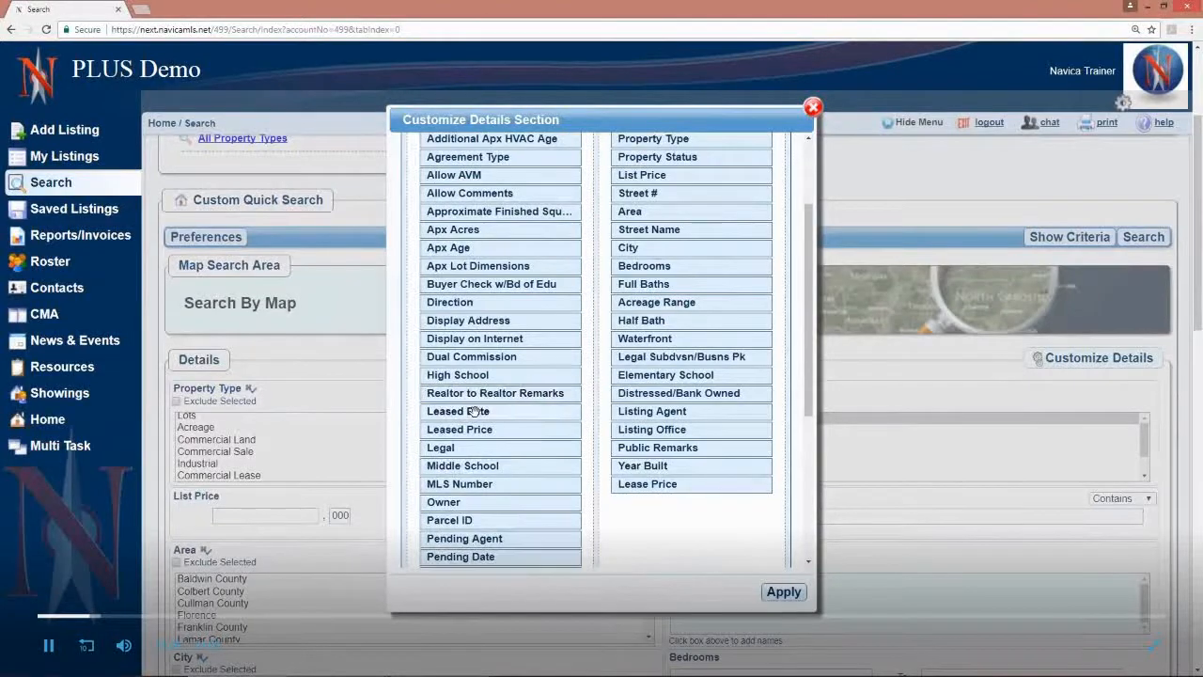
click(784, 596)
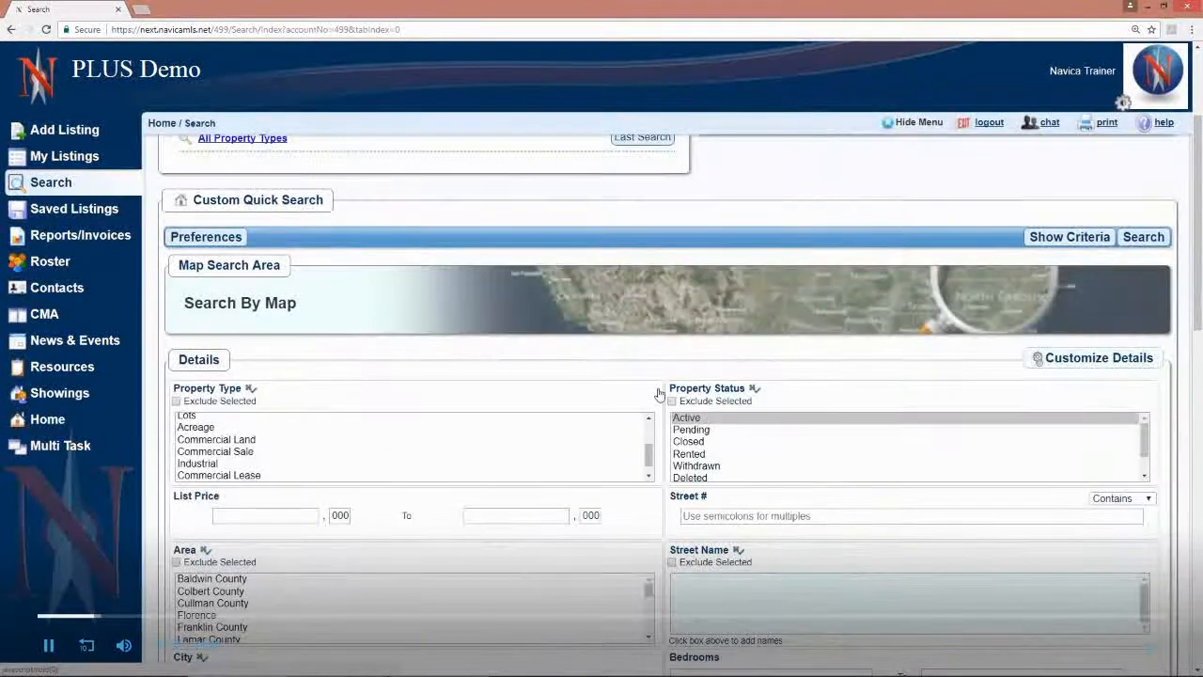
Step: Open the full search criteria form for the Residential property type
scroll(658, 393, up, 2)
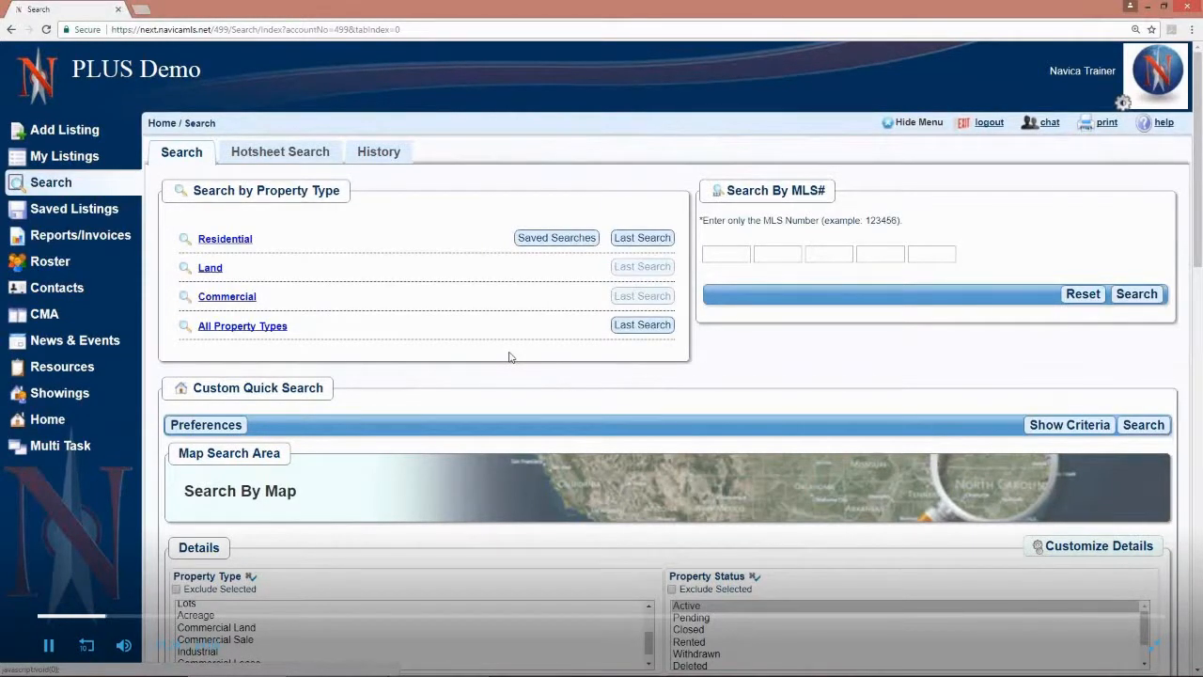
click(208, 241)
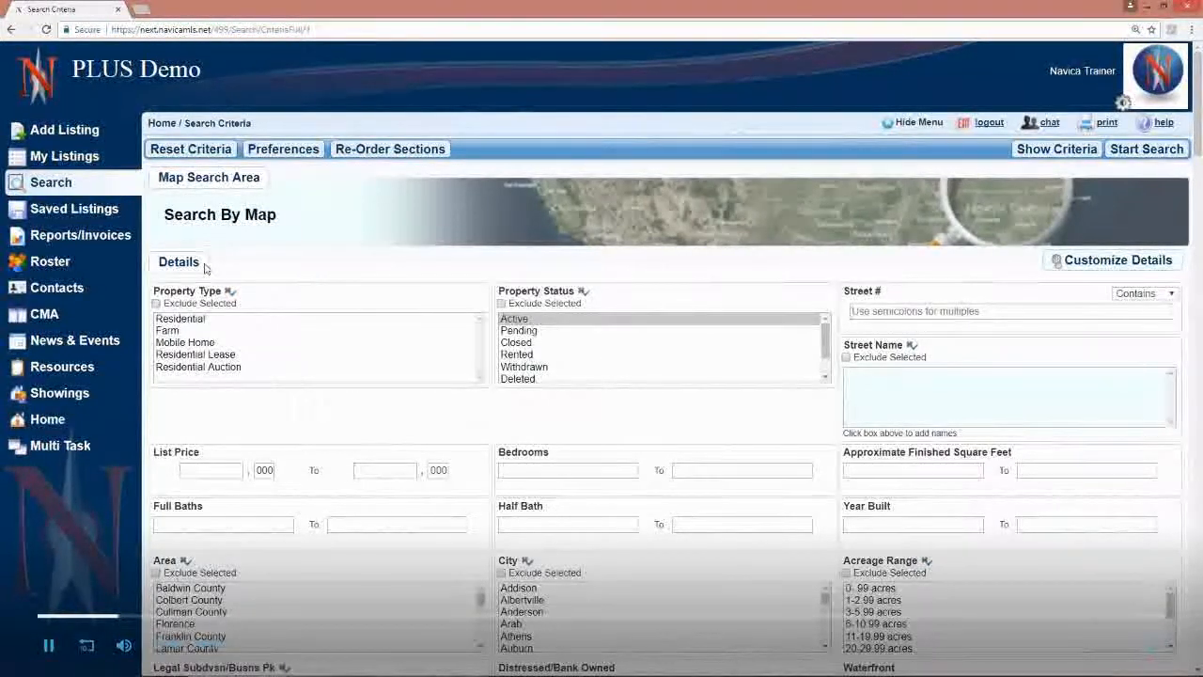
Step: Review the Residential search criteria from Details and Features through Hotsheet Criteria, Selling Info, Inventory Criteria and Open House Criteria
scroll(460, 357, down, 3)
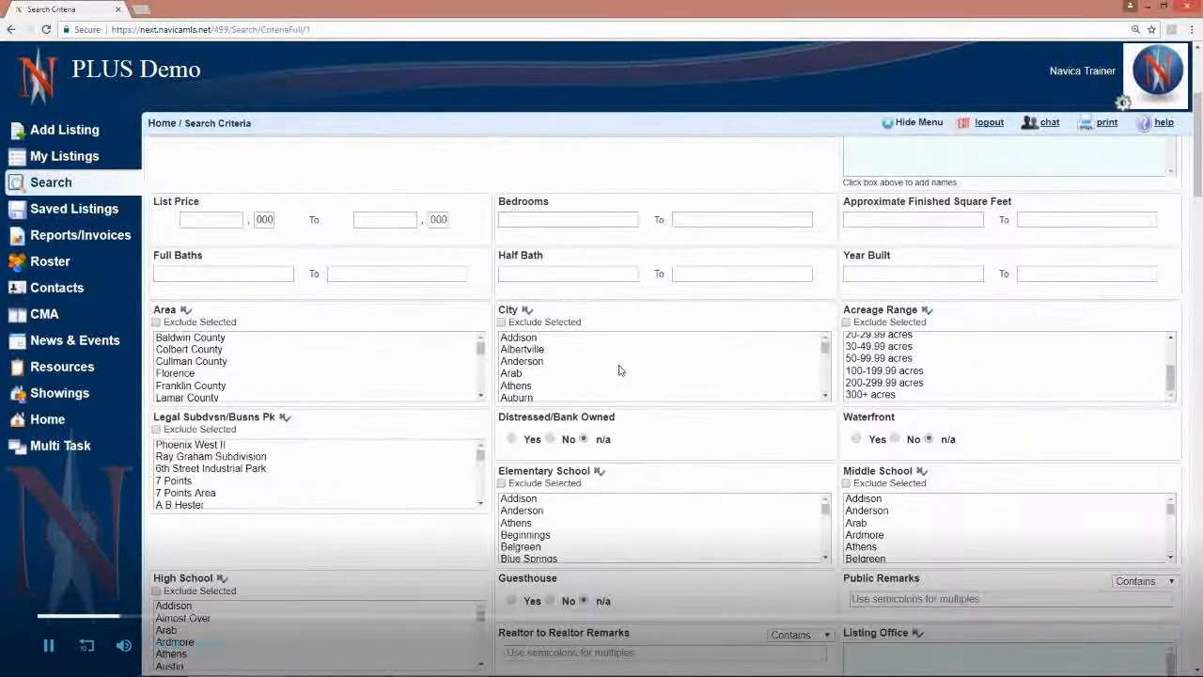
scroll(526, 501, down, 3)
scroll(495, 529, down, 4)
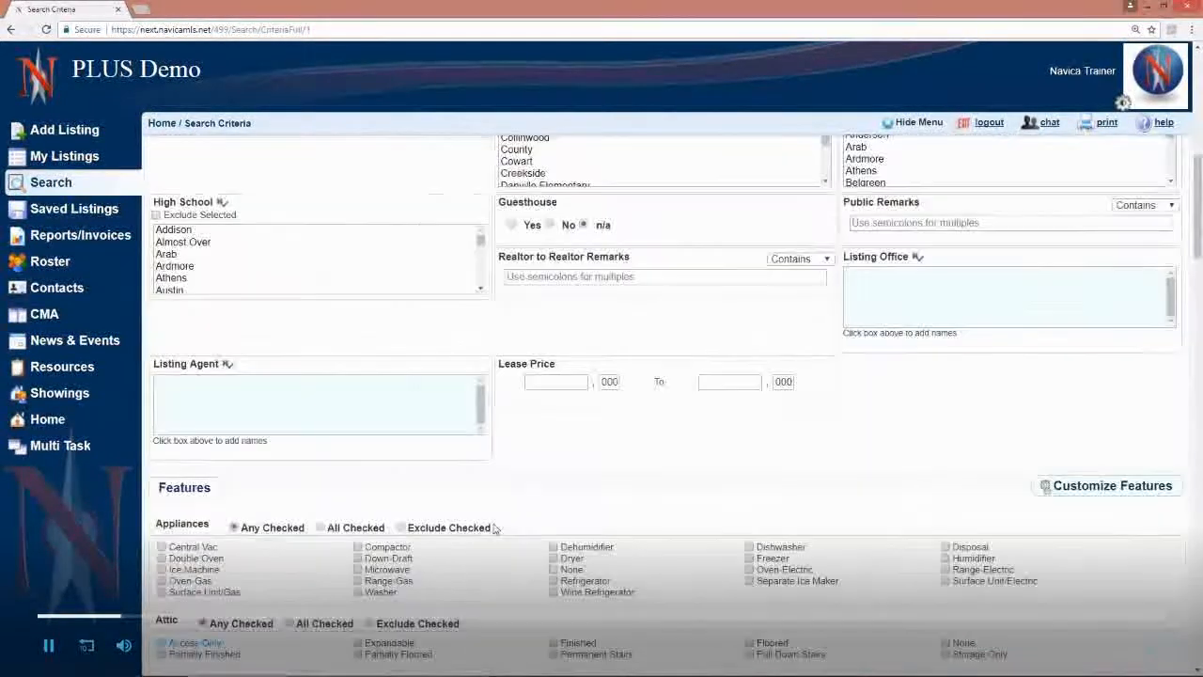
scroll(495, 529, down, 1)
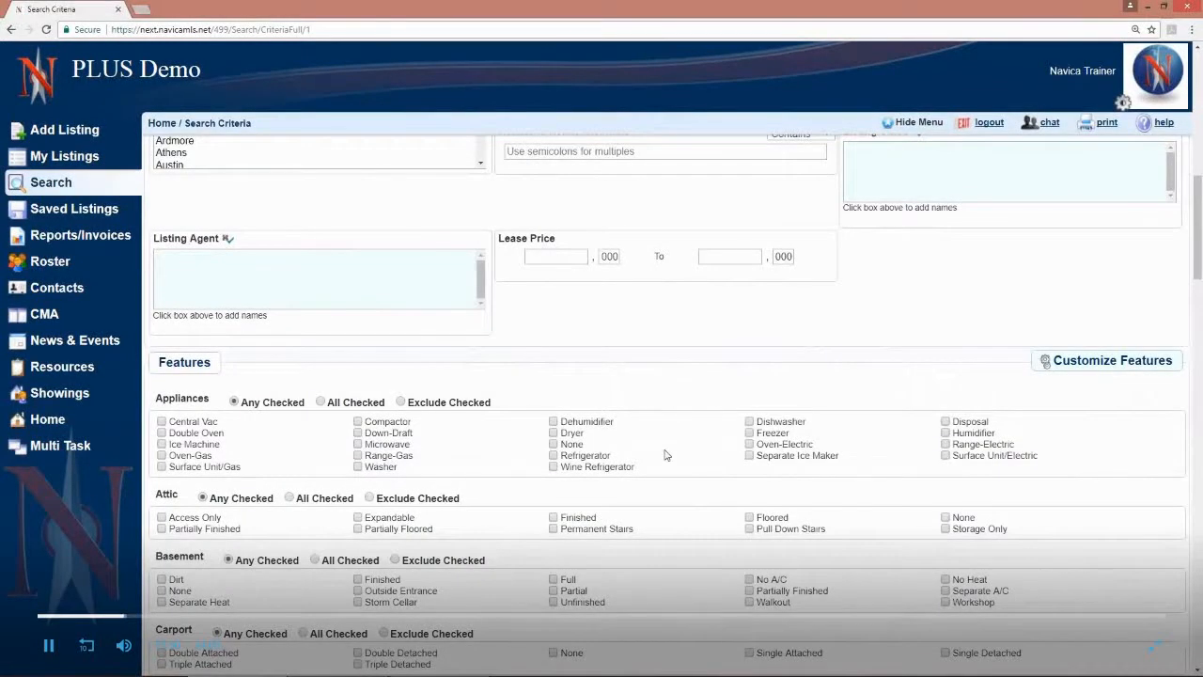
scroll(662, 442, down, 12)
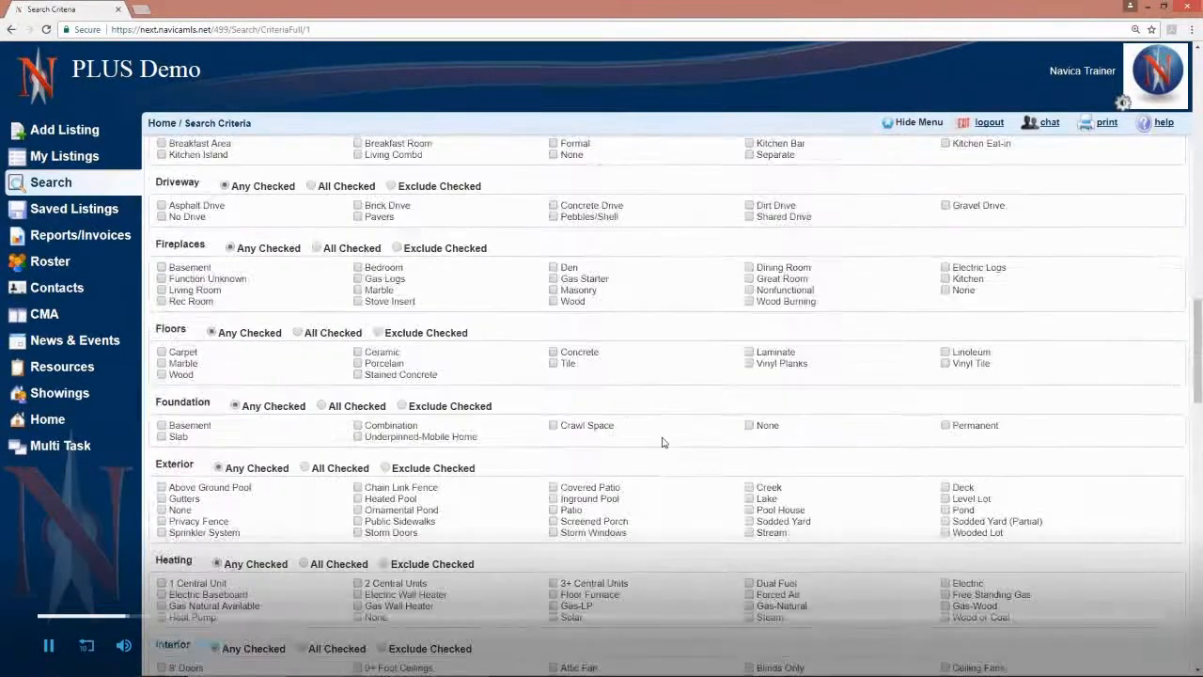
scroll(661, 441, down, 4)
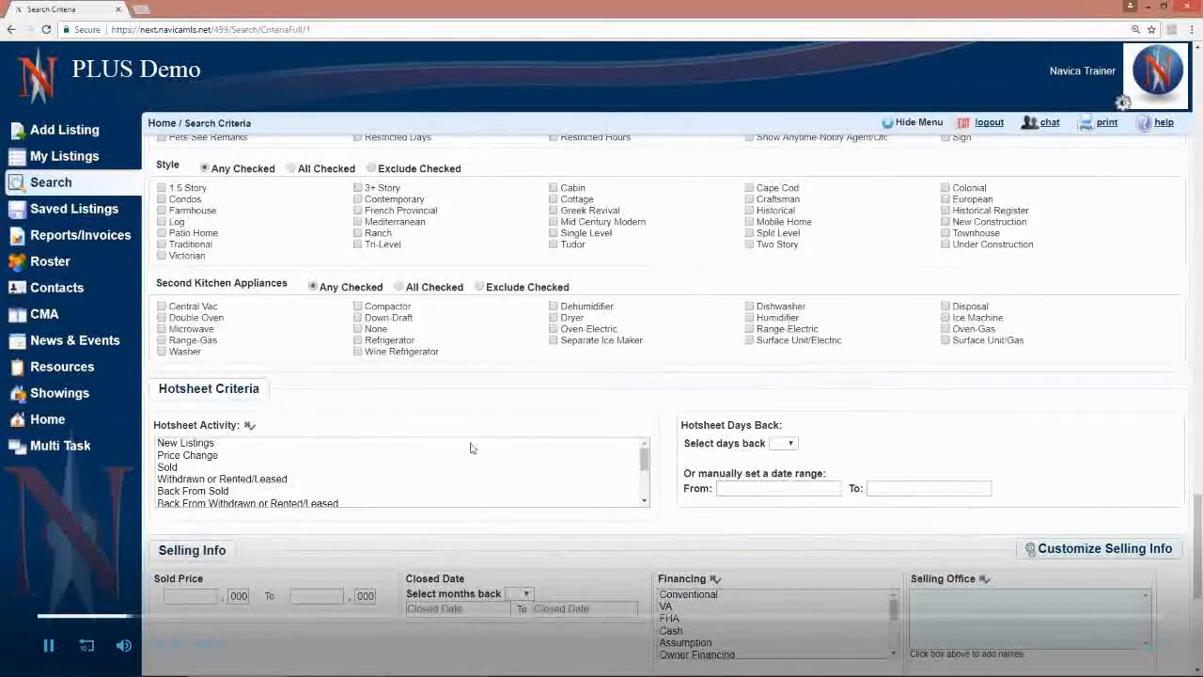
scroll(628, 476, down, 3)
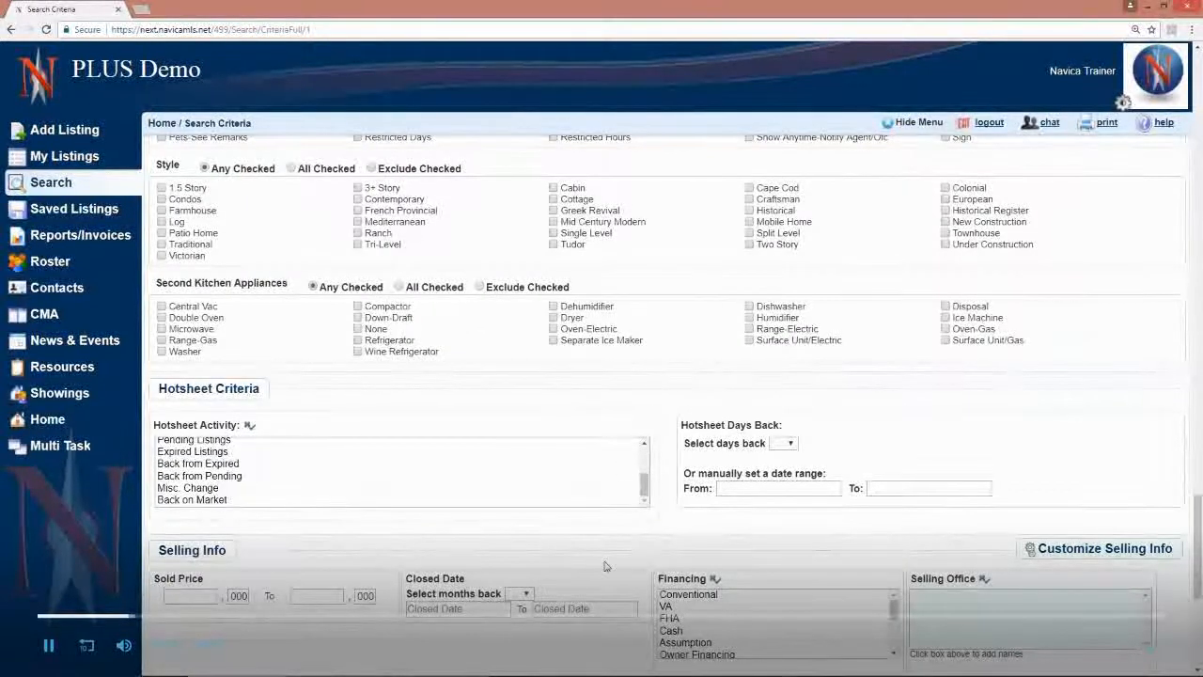
scroll(553, 592, down, 2)
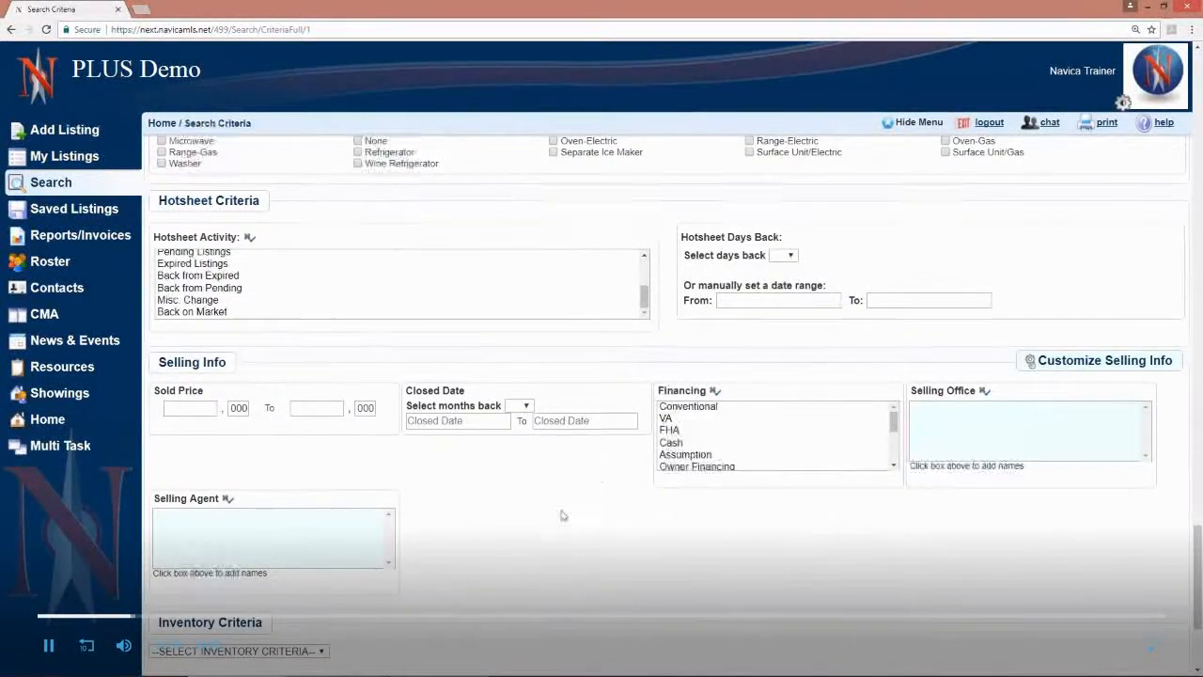
scroll(552, 500, down, 1)
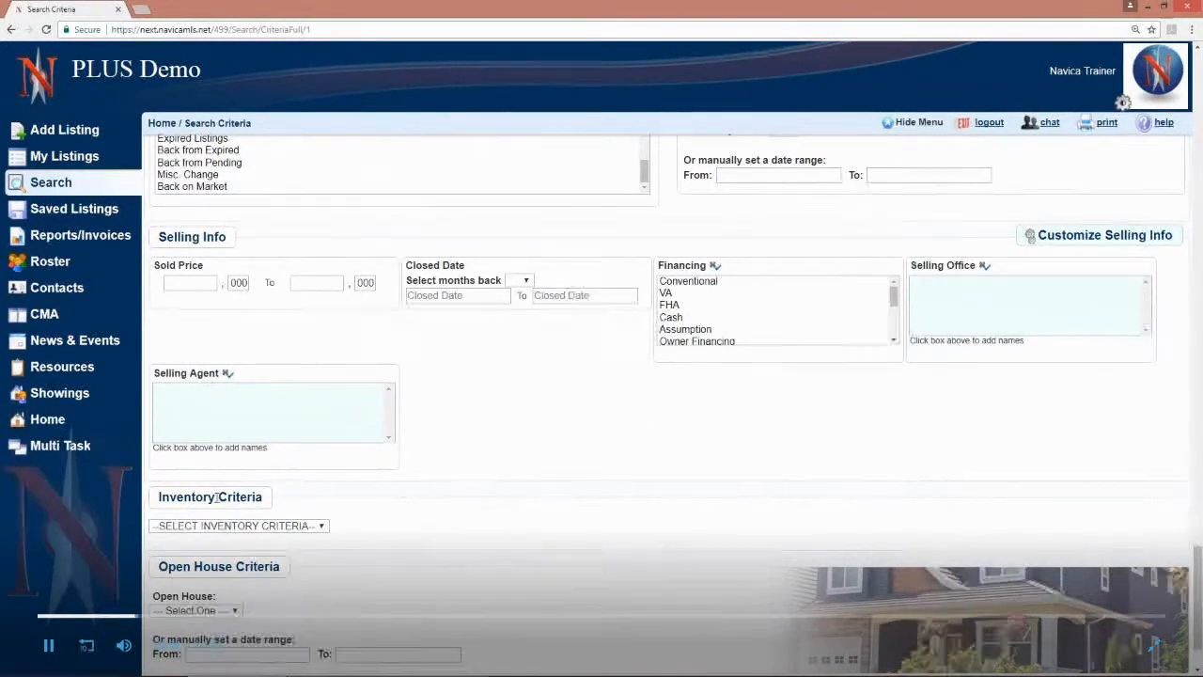
Step: Try Agent Inventory as the inventory criteria, and reset the choice to the unselected default
click(287, 526)
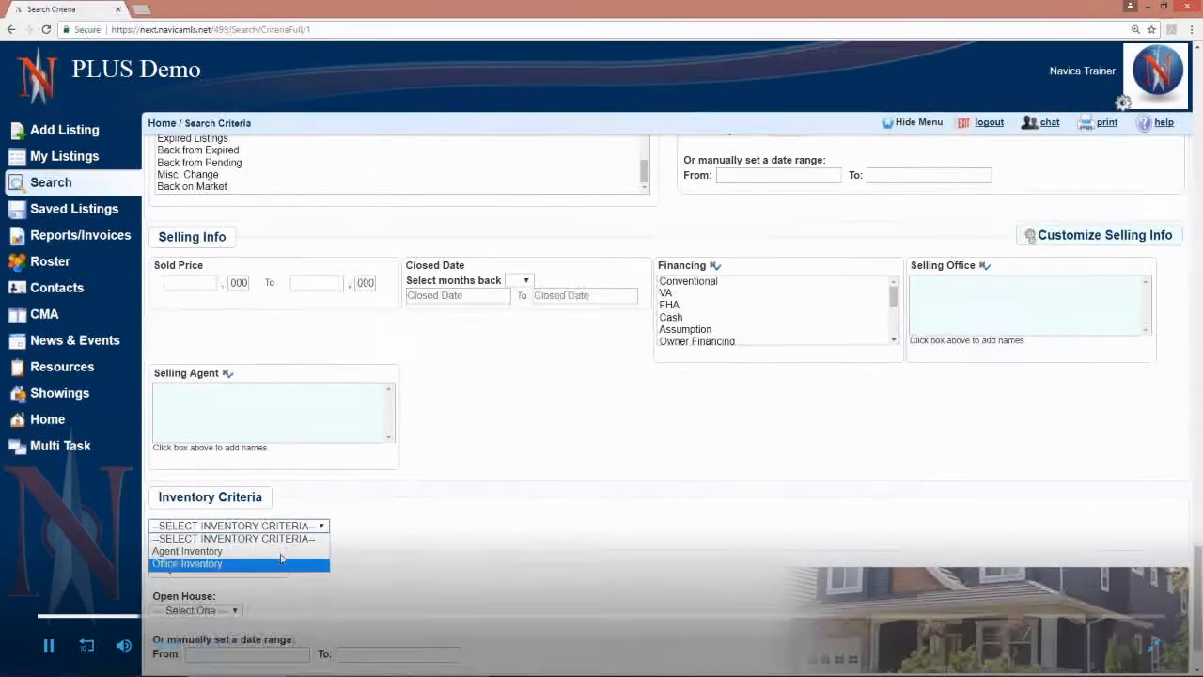
click(282, 552)
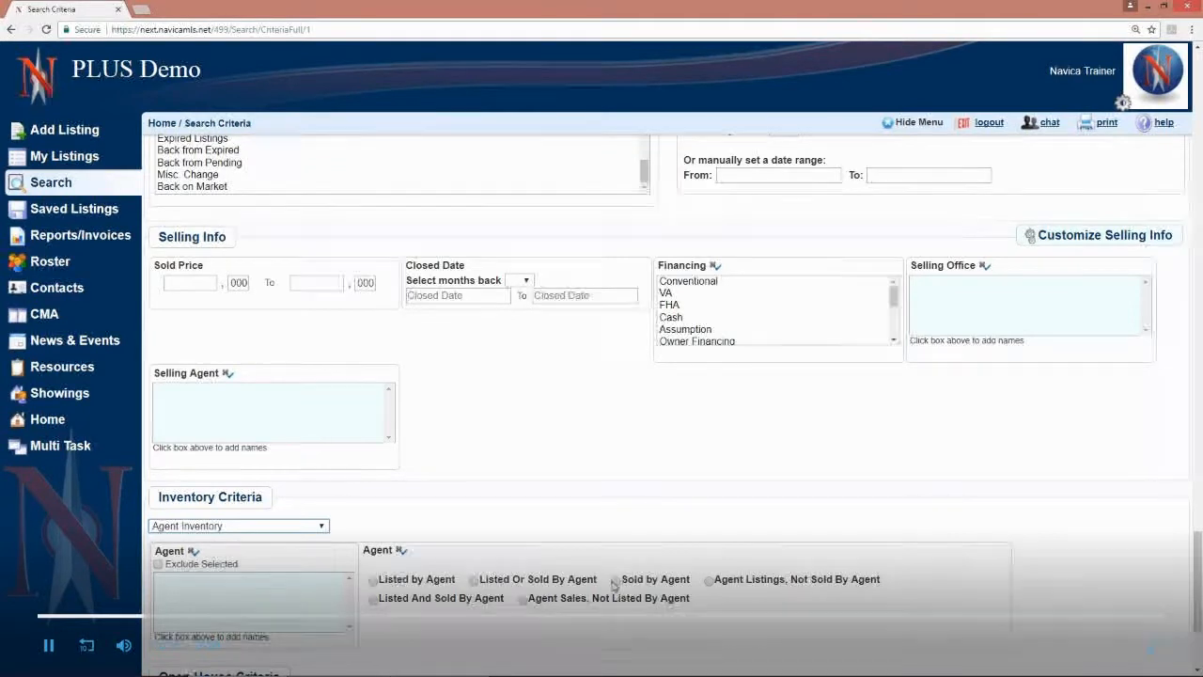
click(258, 529)
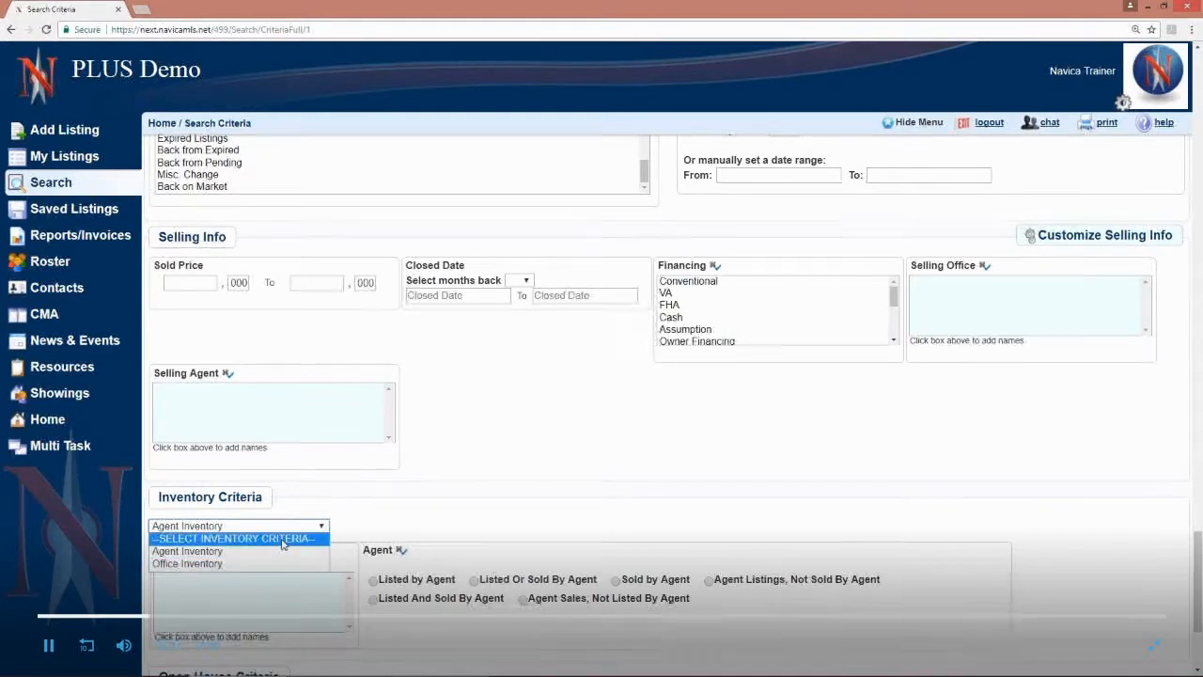
click(282, 539)
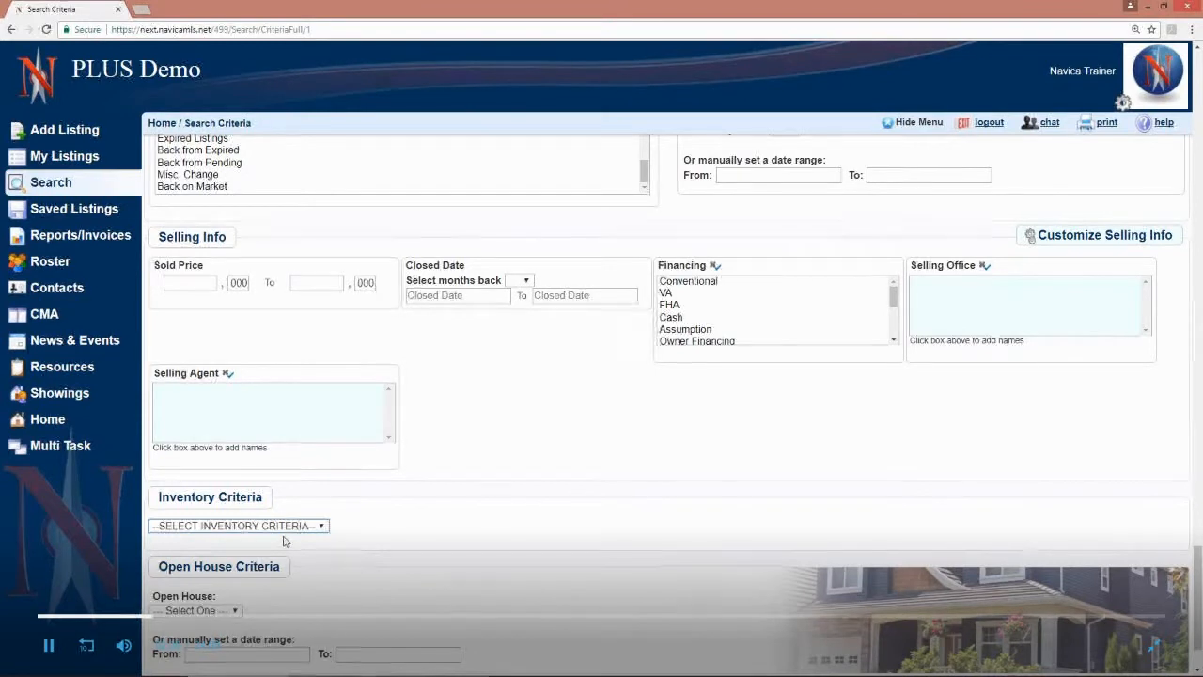
click(314, 528)
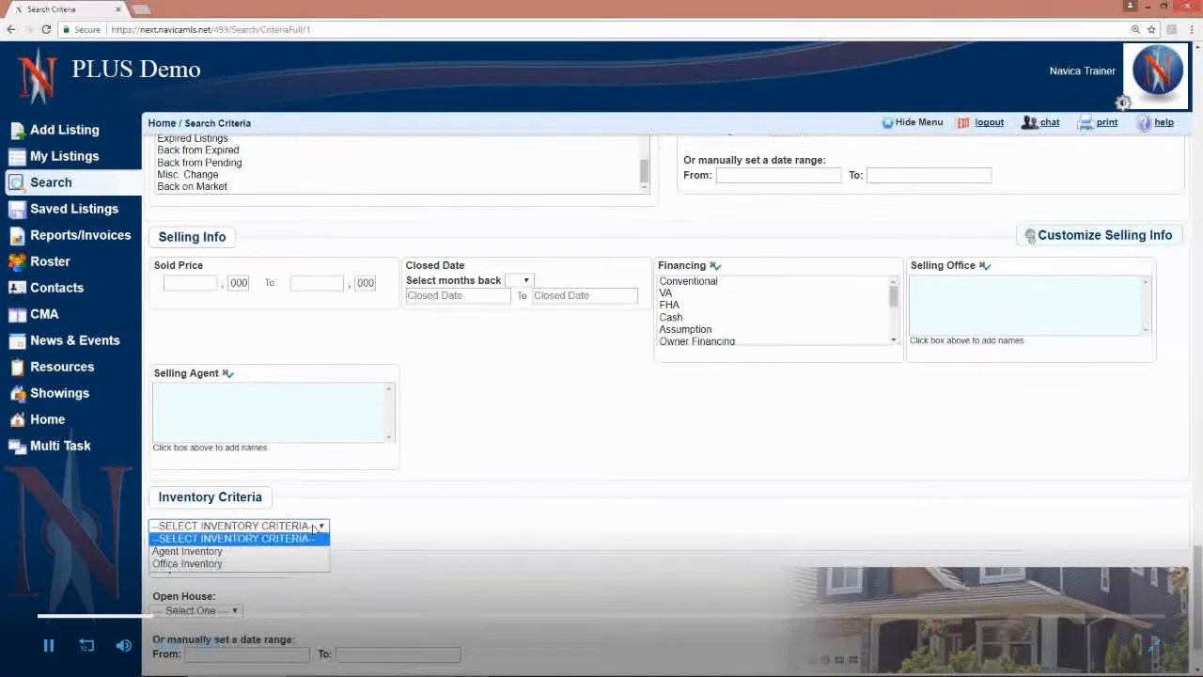
click(314, 529)
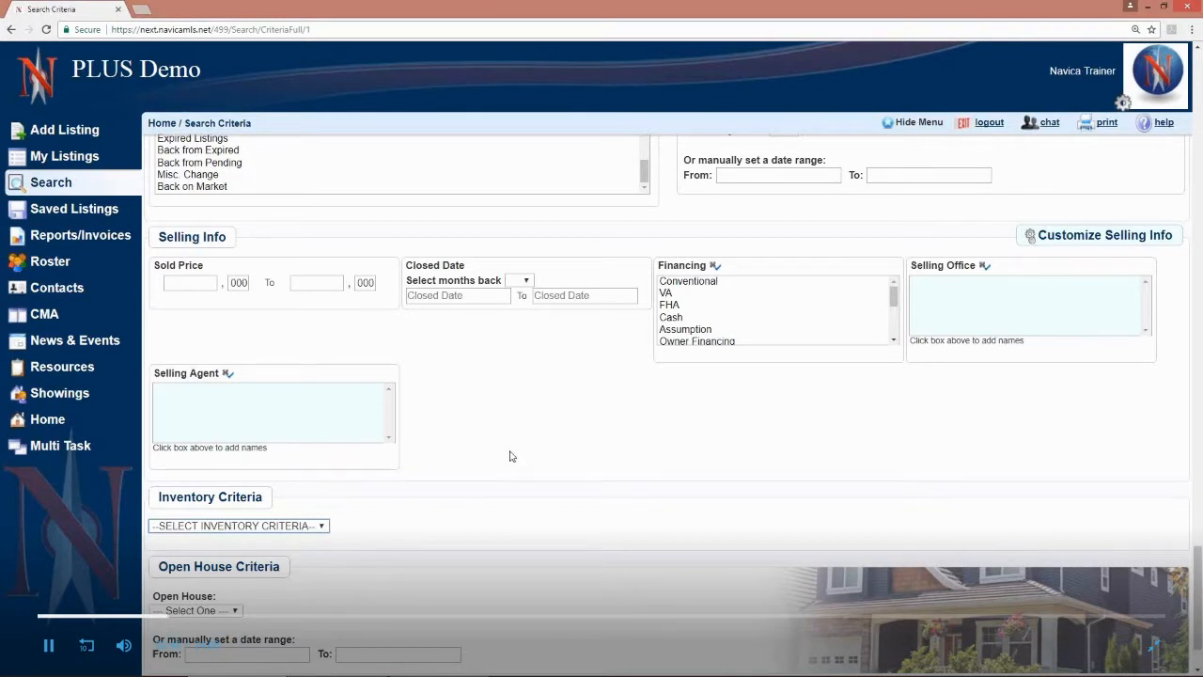
Step: Examine the Hotsheet Activity options and the neighbouring Selling Info section of the Residential search form
scroll(510, 455, up, 5)
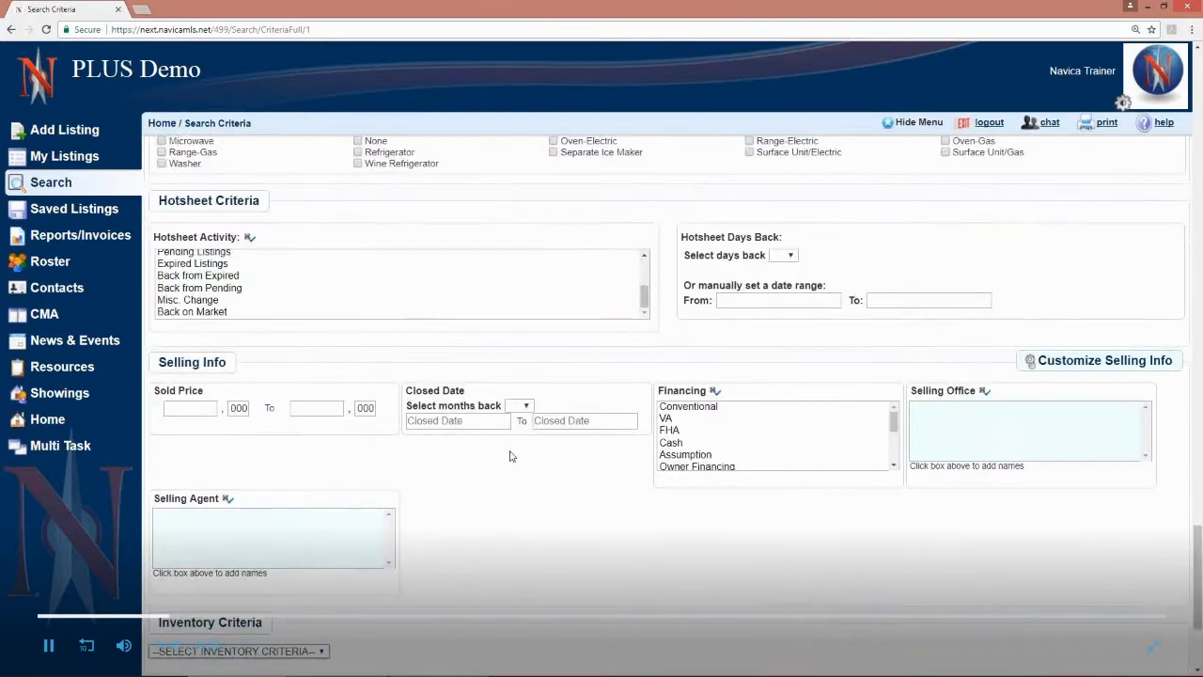
scroll(426, 404, up, 3)
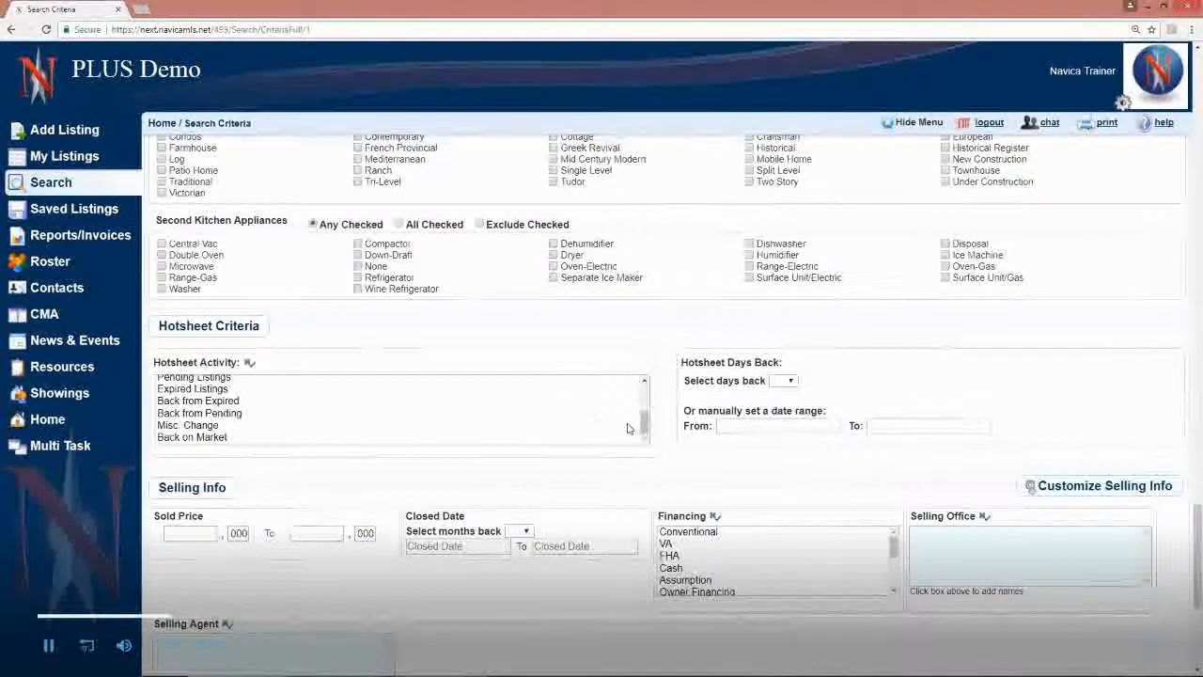
scroll(653, 406, up, 2)
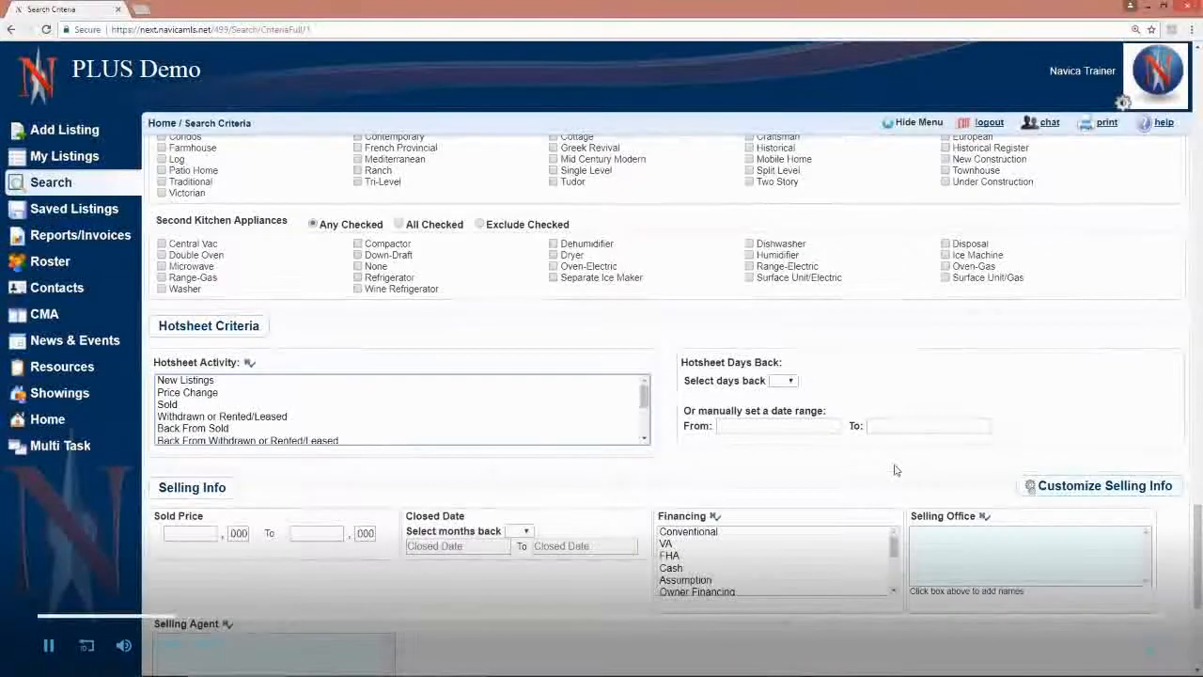
drag(157, 487, 229, 489)
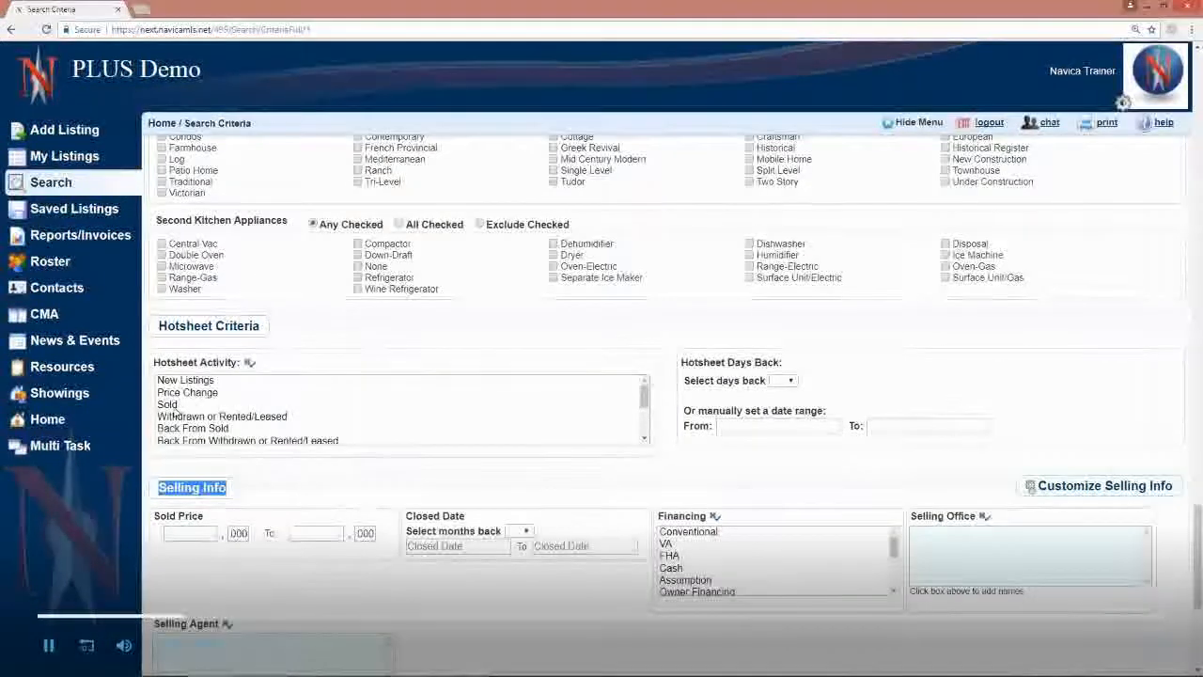
scroll(255, 411, down, 3)
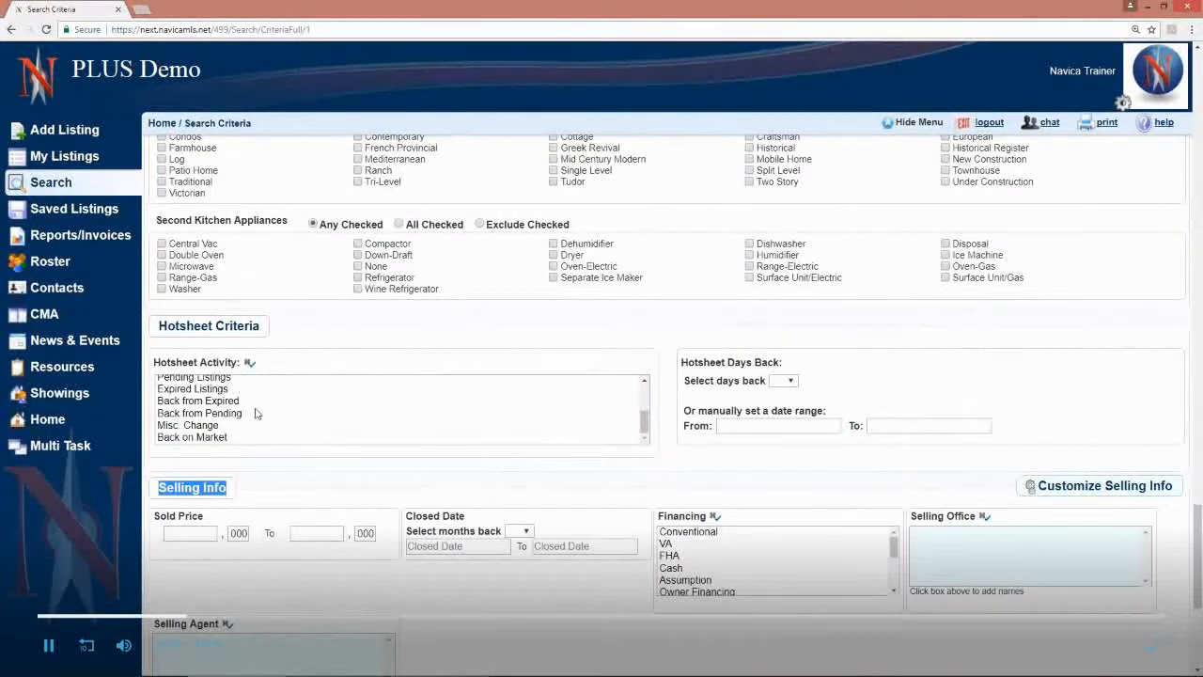
scroll(255, 413, up, 2)
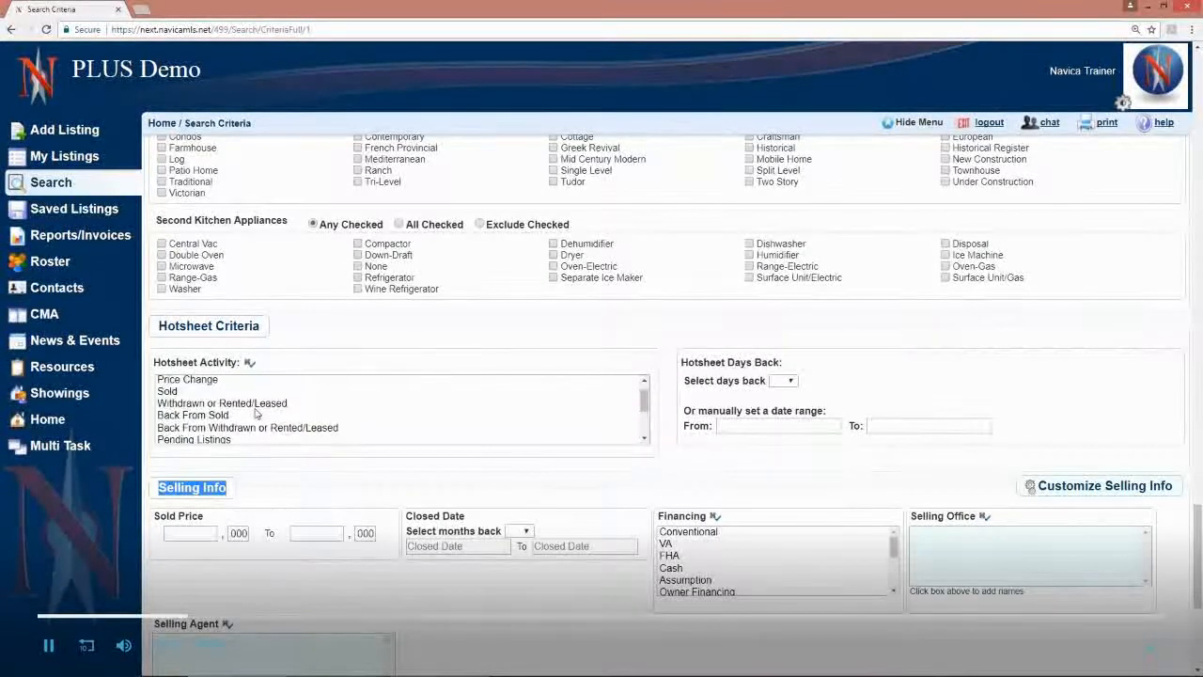
Step: Try Price Change as the hotsheet activity, clear that selection and return to the Details section
scroll(255, 413, up, 1)
click(224, 395)
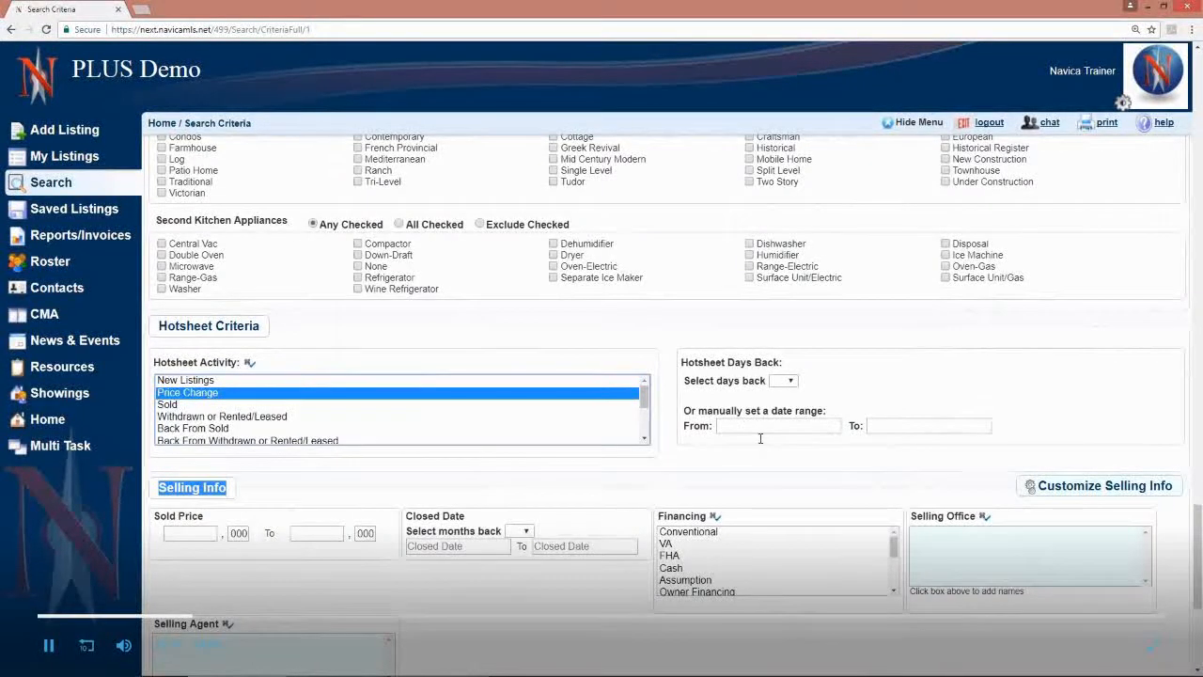
click(250, 365)
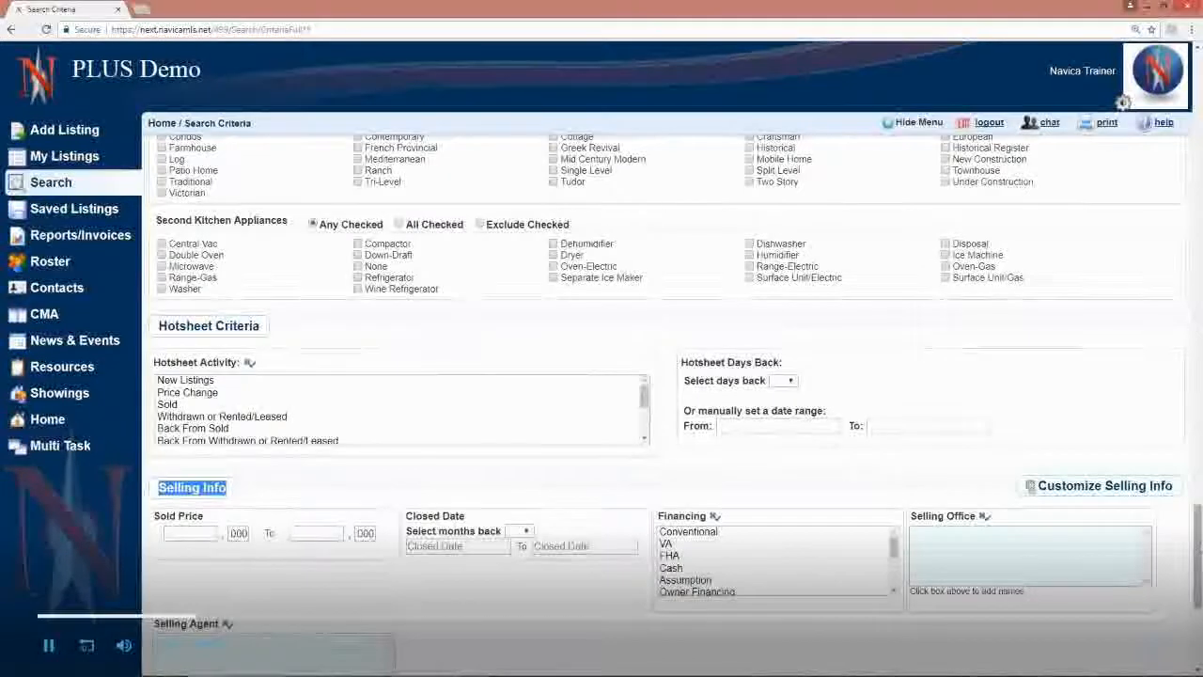
drag(1199, 543, 1192, 111)
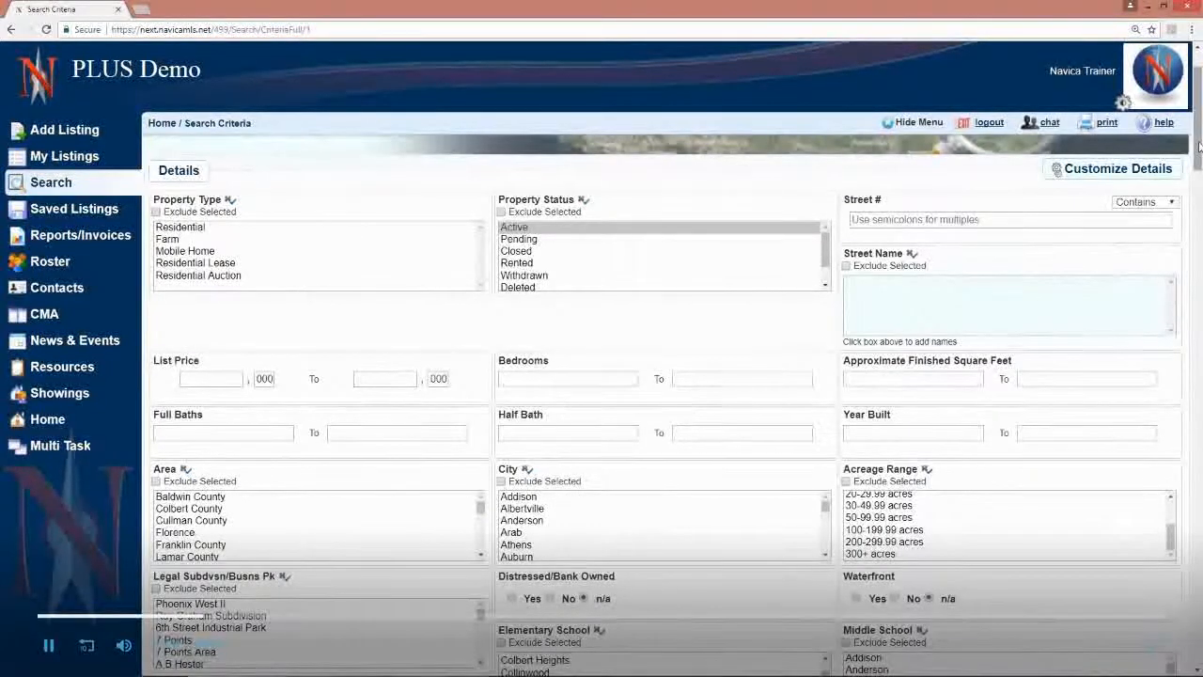
Step: Try adding Withdrawn, Rented and Pending to the Active property status, and deselect Withdrawn and Pending
scroll(1199, 145, up, 1)
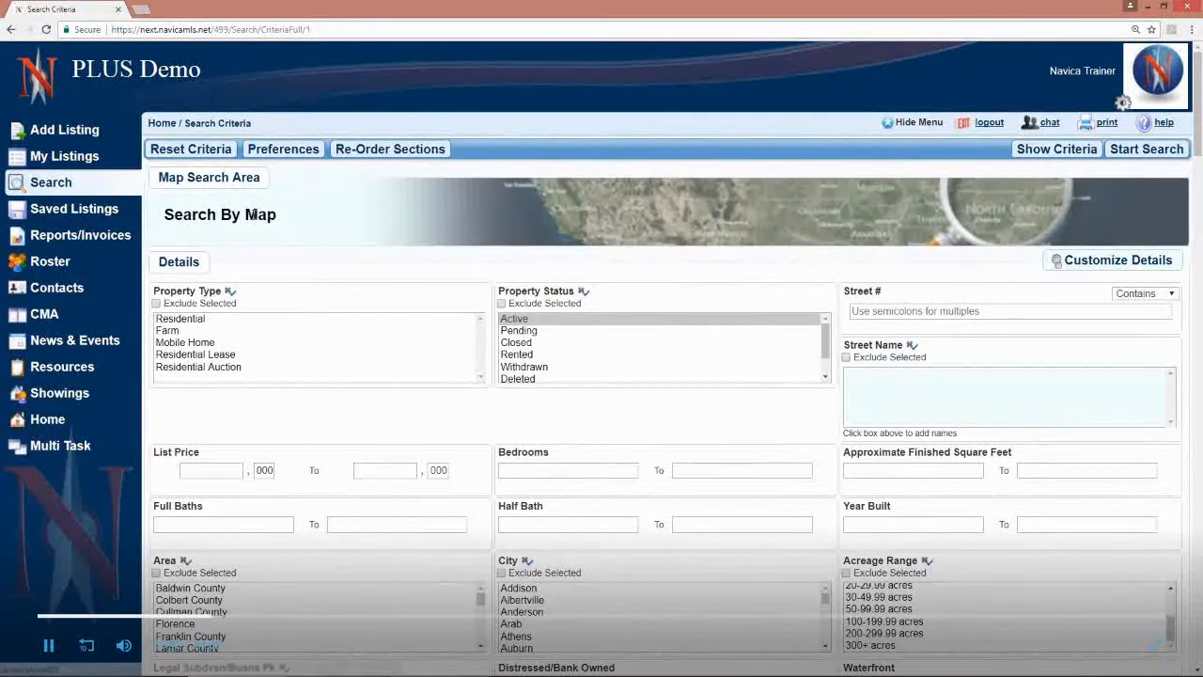
ctrl+click(524, 367)
ctrl+click(573, 357)
ctrl+click(564, 330)
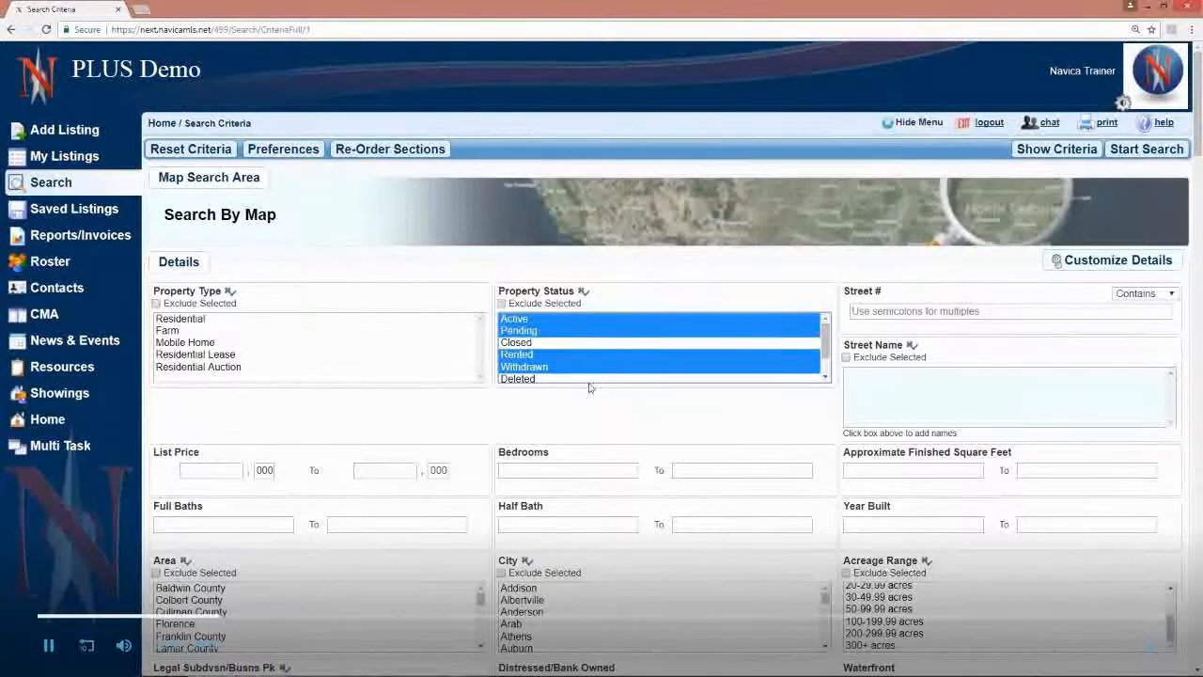
ctrl+click(578, 367)
ctrl+click(583, 334)
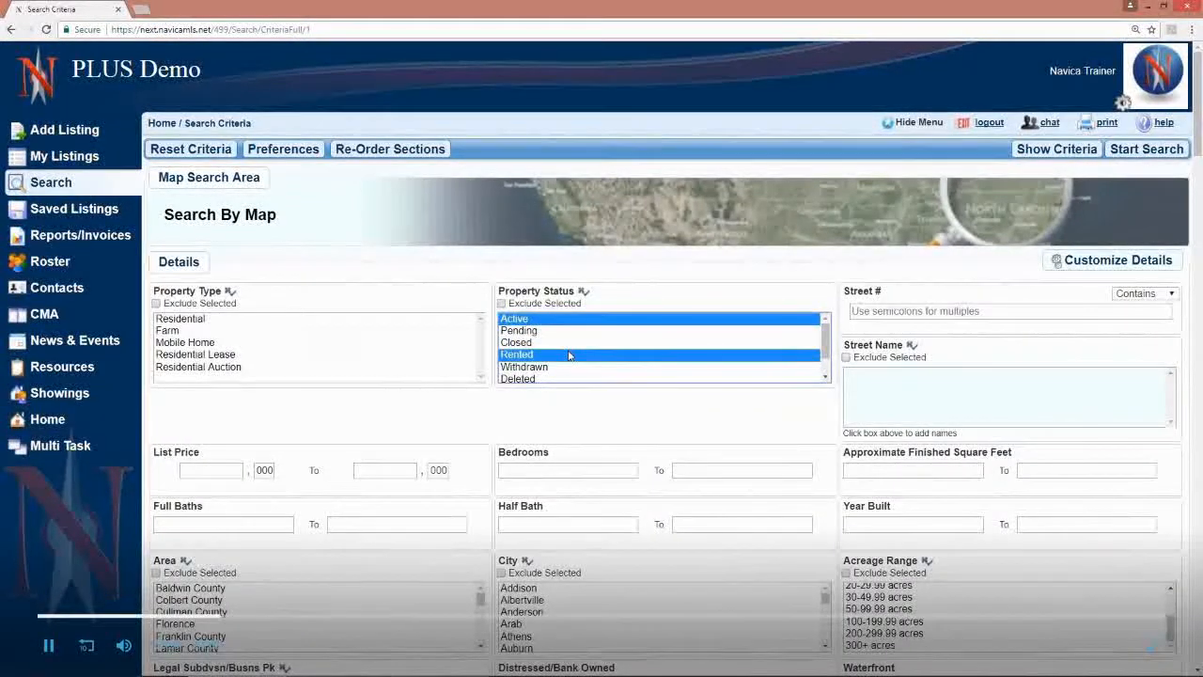
Step: Replace the multiple property statuses with Pending as a single choice, and return the selection to Active alone
click(569, 354)
click(570, 332)
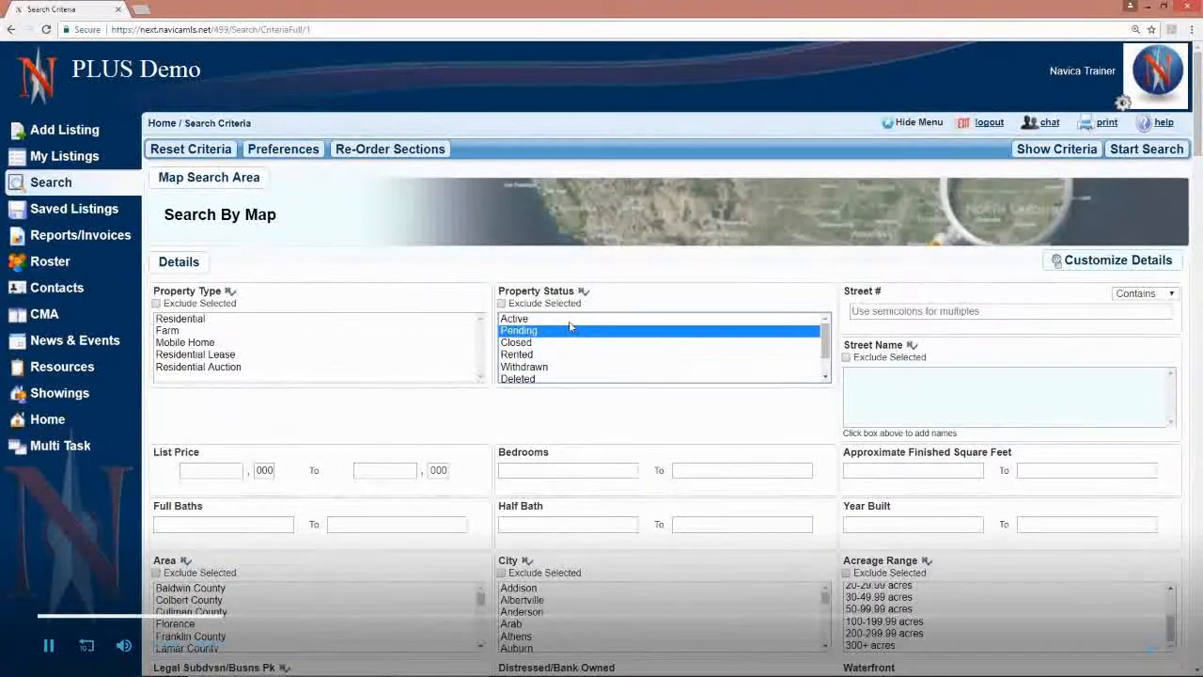
click(570, 321)
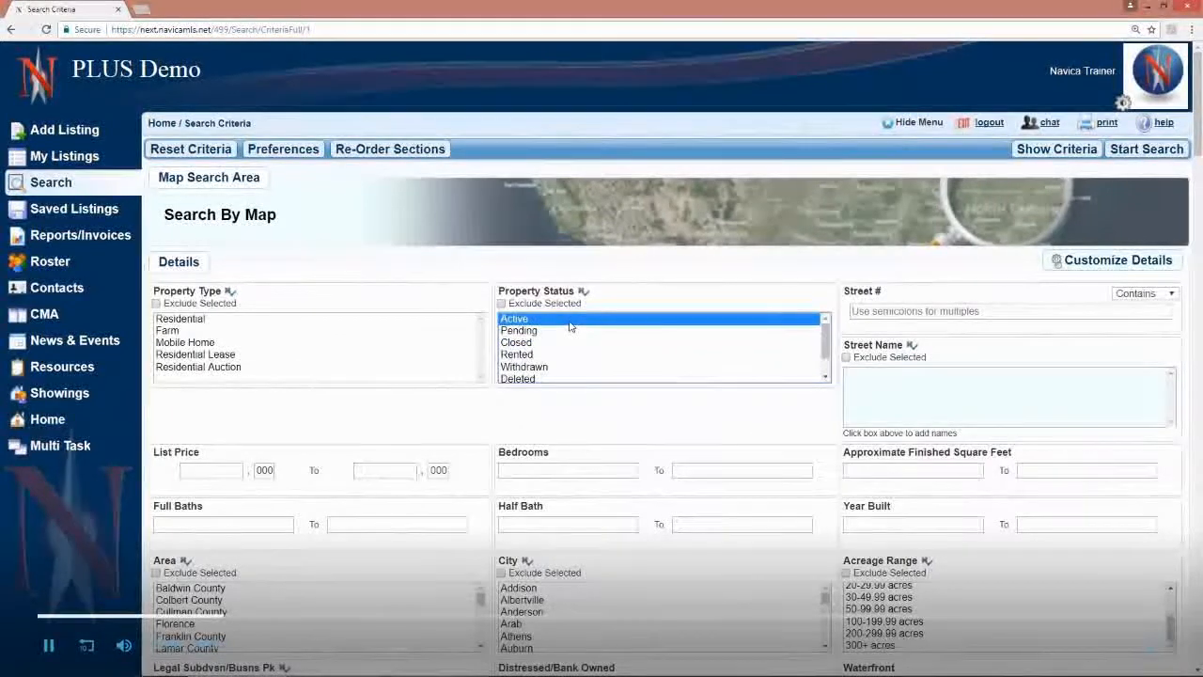
Step: Try adding Rented, Deleted and Closed to the property status, and reset the selection to Active only
ctrl+click(568, 355)
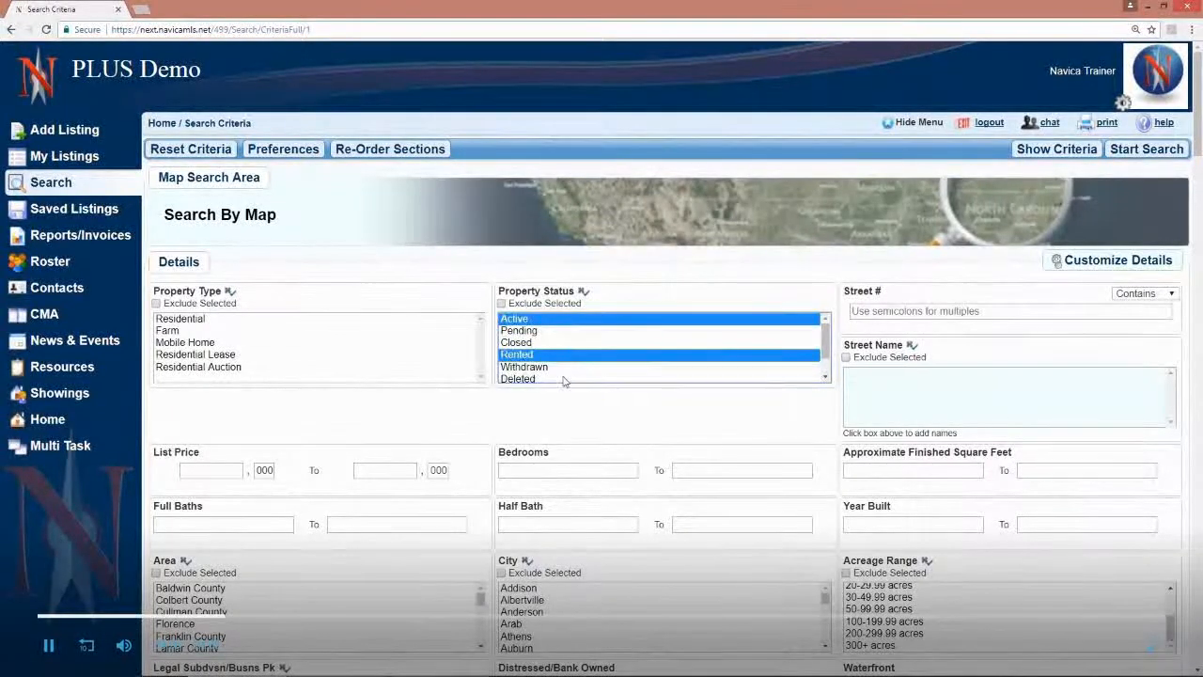
ctrl+click(564, 378)
ctrl+click(568, 341)
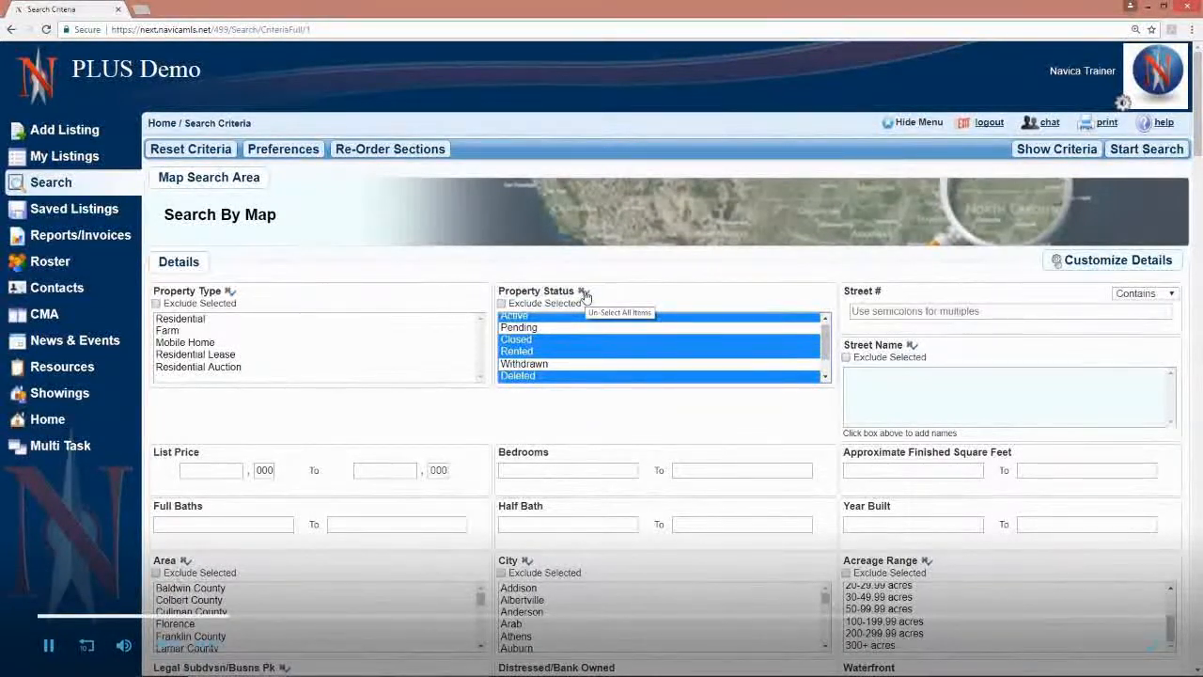
click(583, 292)
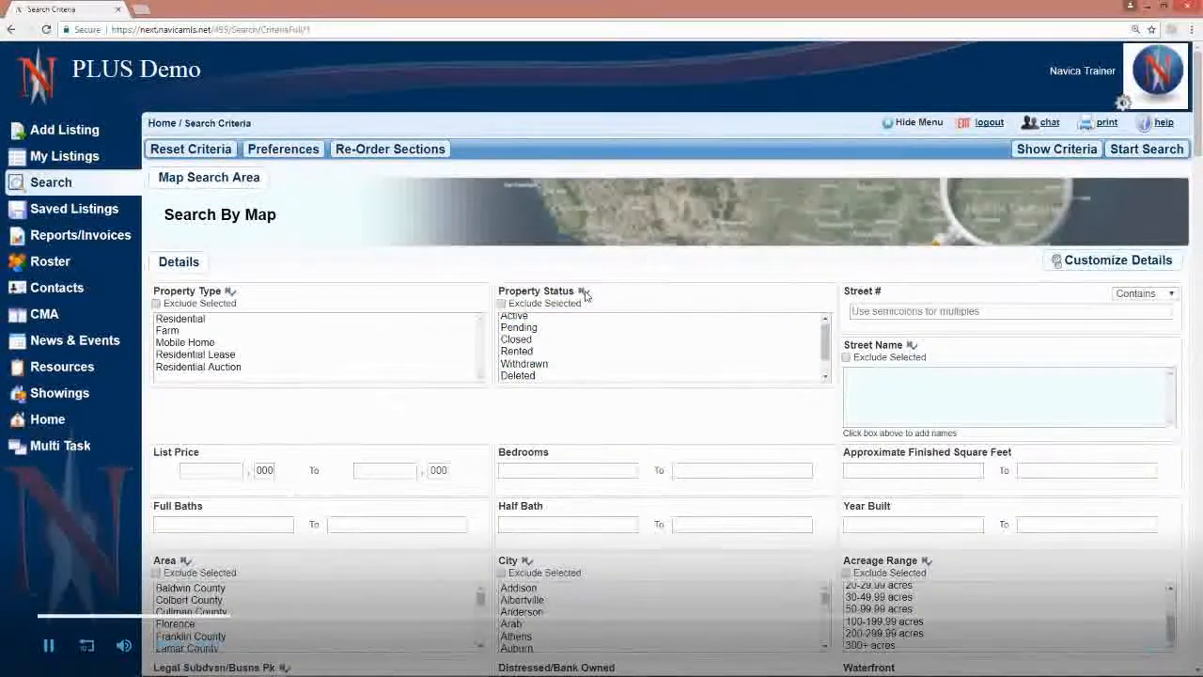
click(522, 320)
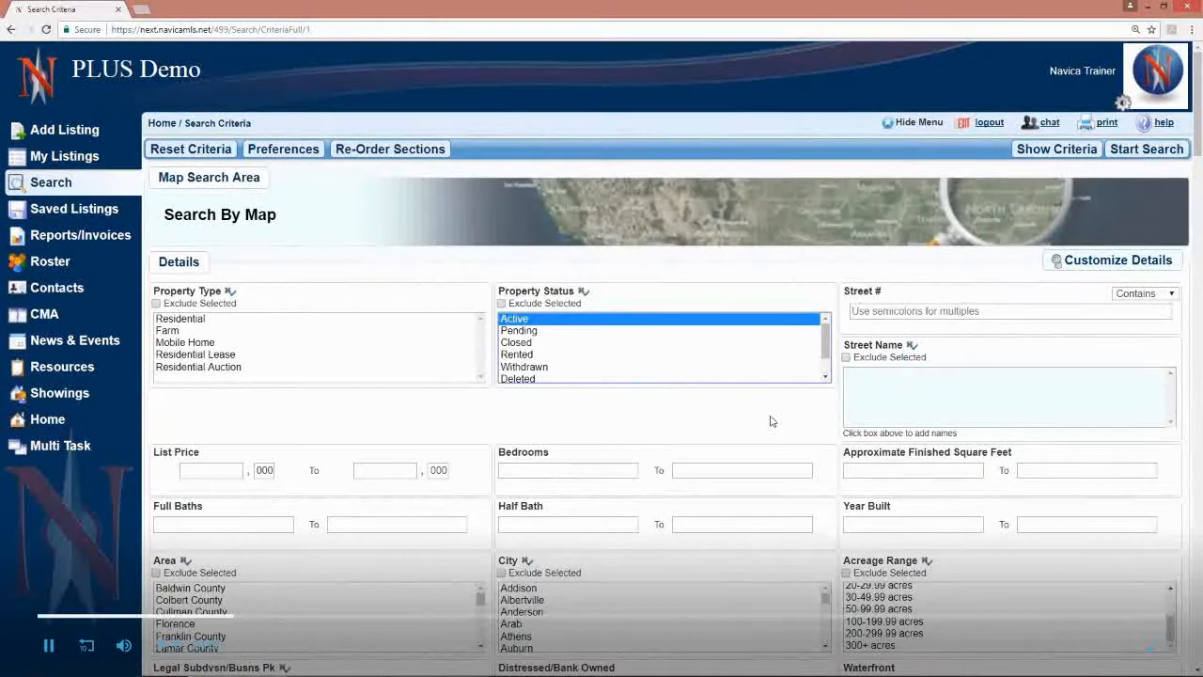
Step: Try excluding the A M Rogers Addition, Abby's Meadow and Adams Landing subdivisions, and clear the exclusion and the selection
scroll(770, 421, down, 1)
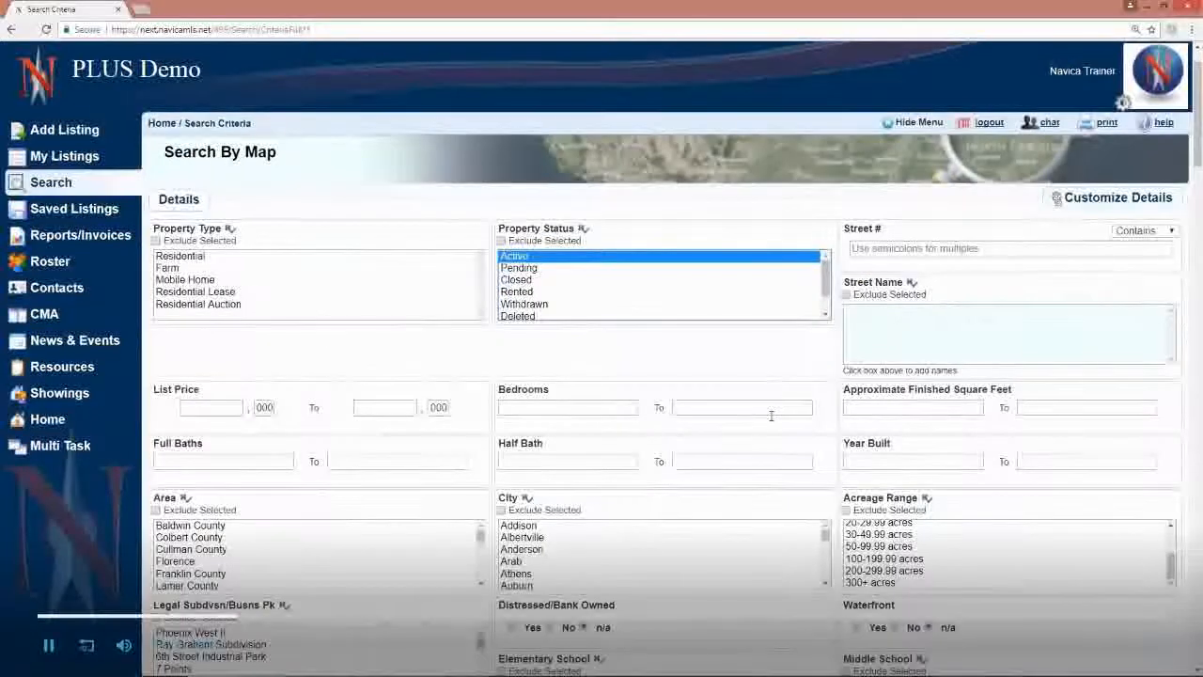
scroll(770, 416, down, 1)
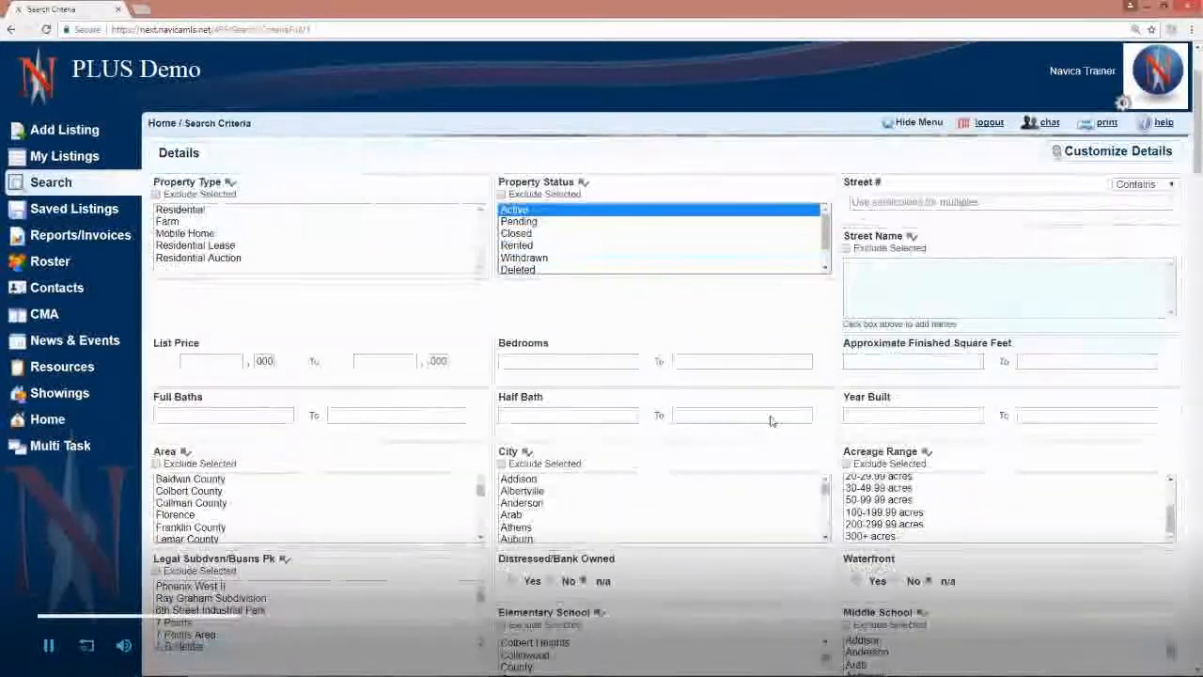
scroll(475, 551, down, 2)
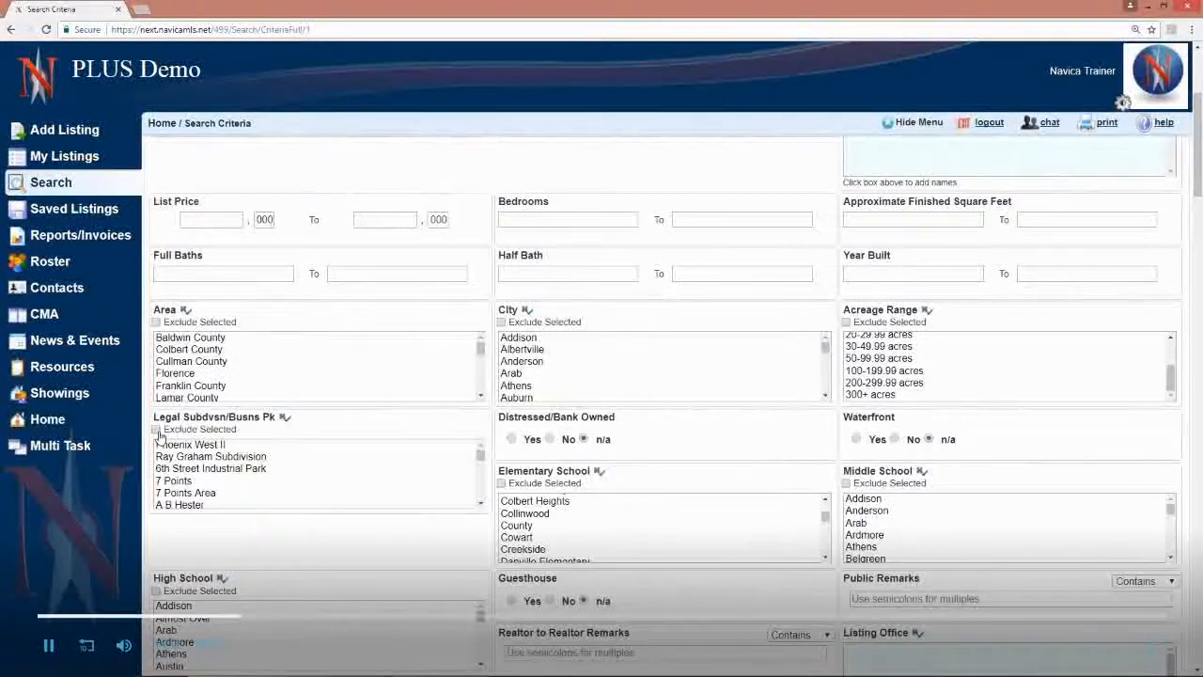
click(480, 503)
click(481, 504)
click(480, 504)
drag(323, 456, 325, 478)
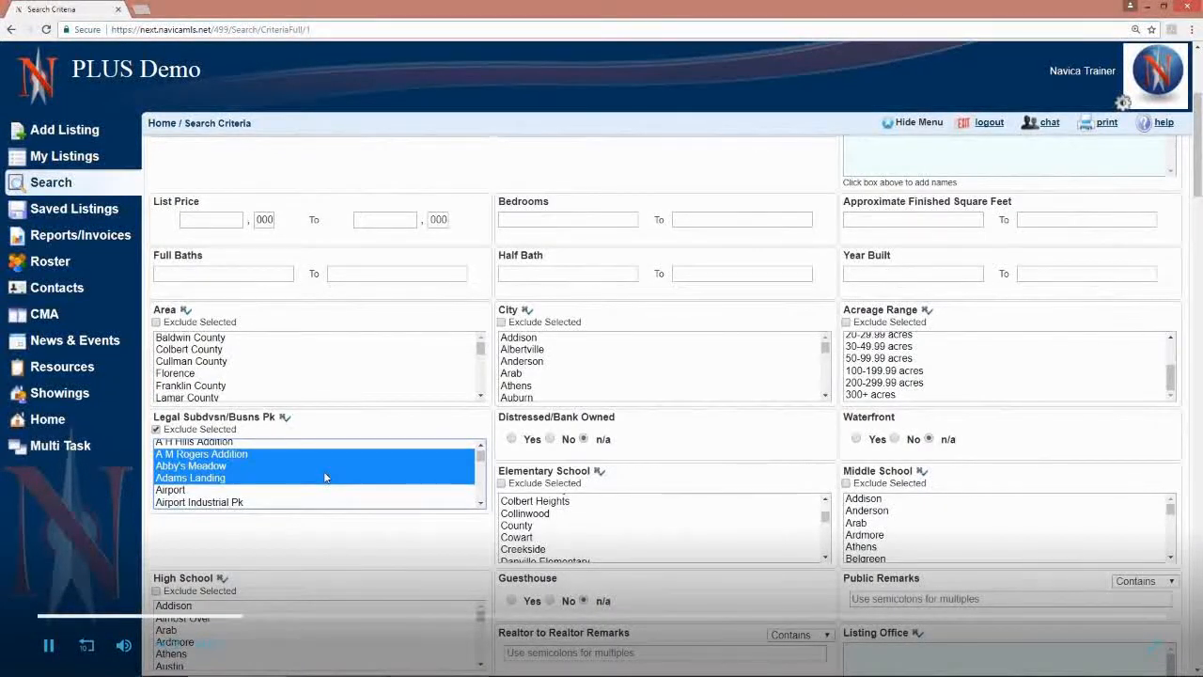
click(156, 431)
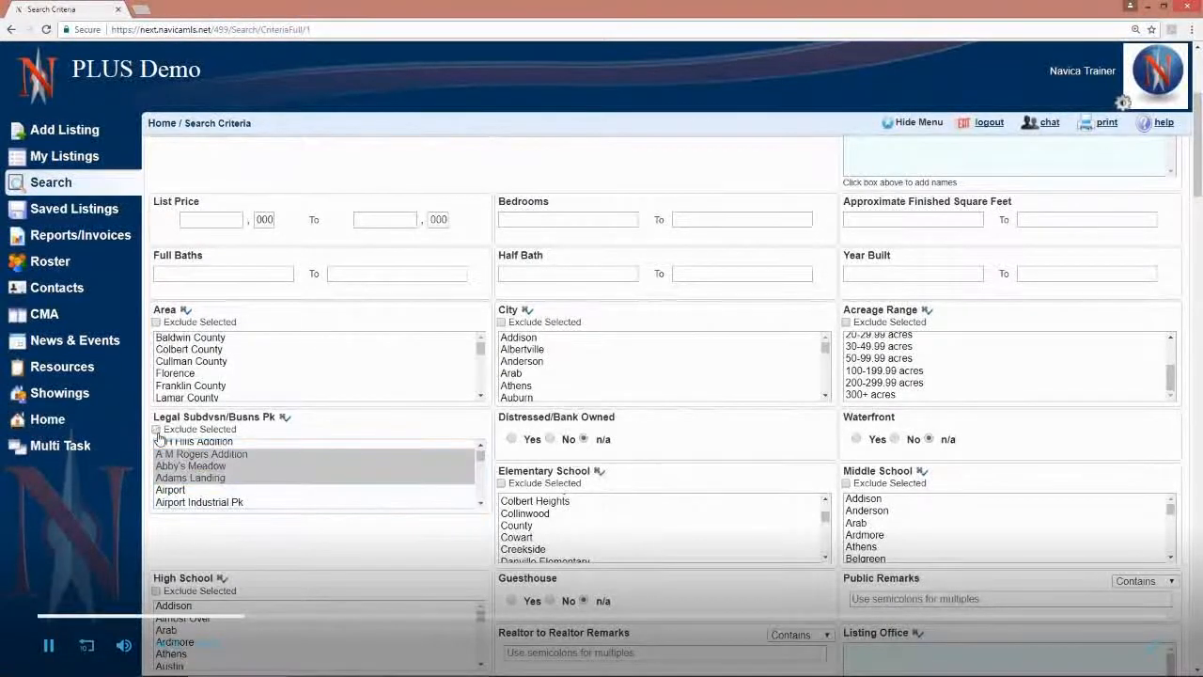
click(283, 422)
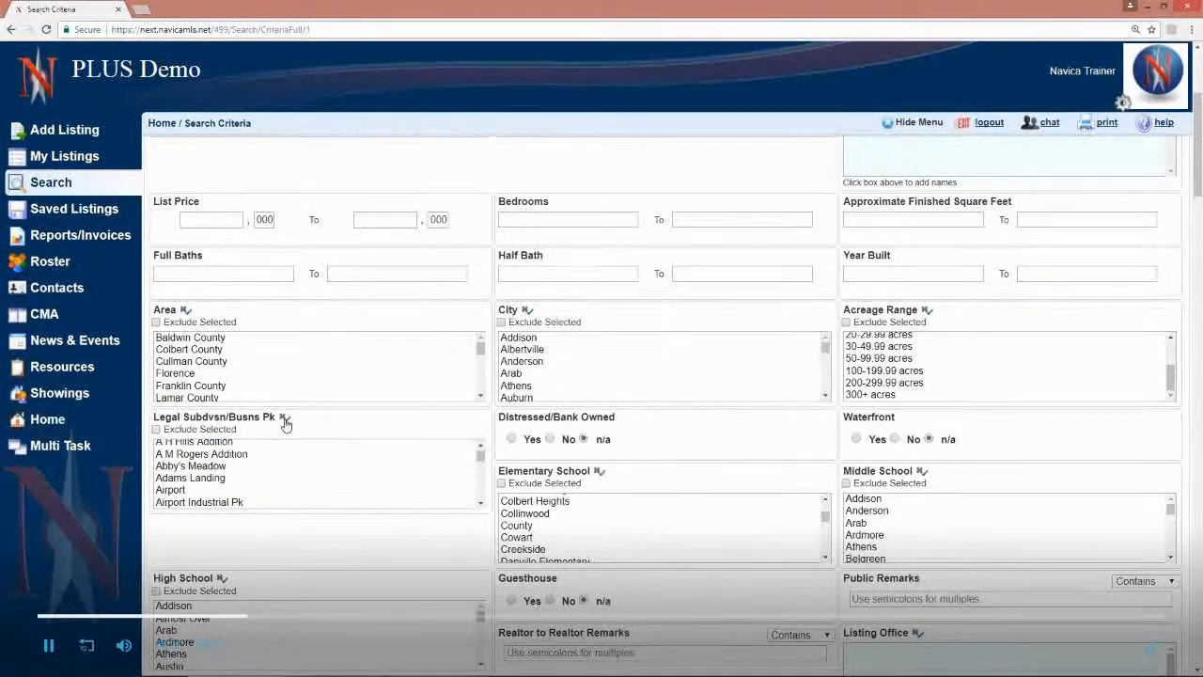
Step: Set the minimum approximate finished square feet to 2000 and the minimum bedrooms to 3
scroll(586, 393, up, 3)
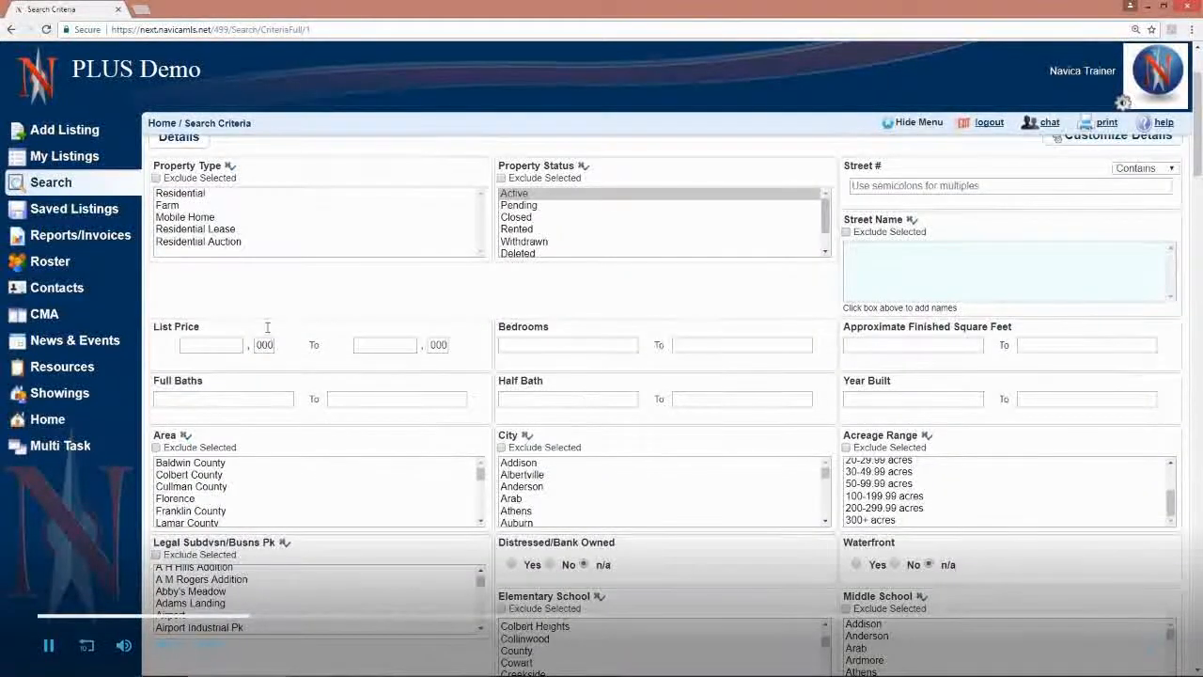
click(854, 345)
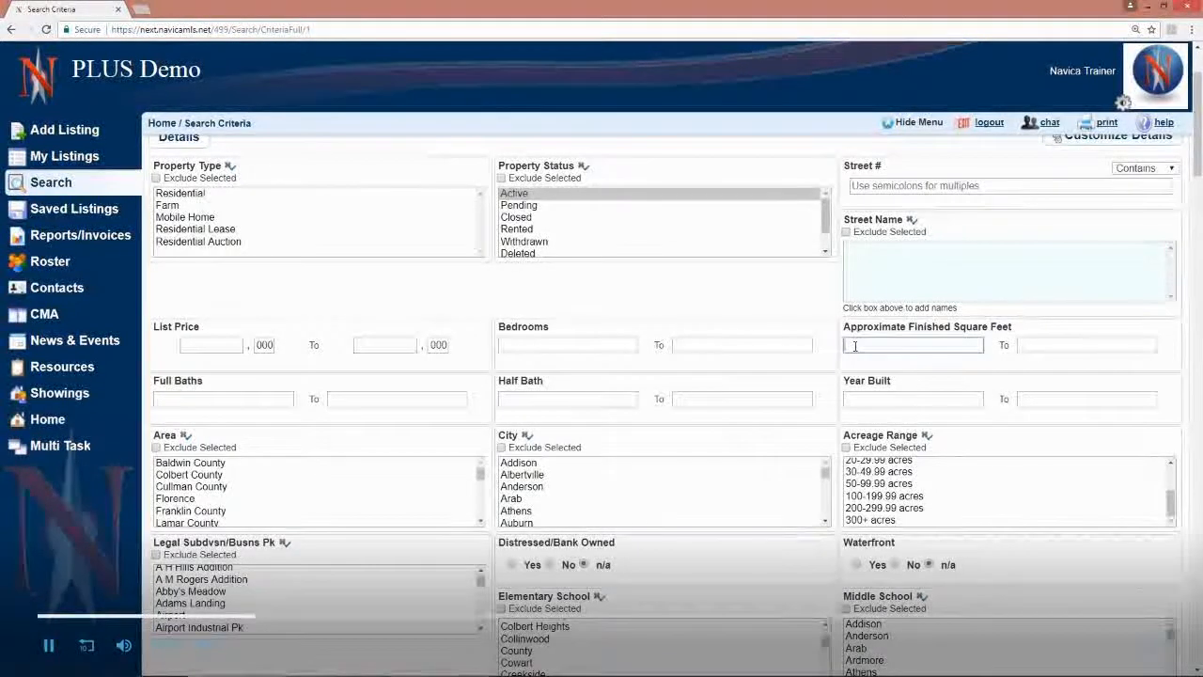
text(2000)
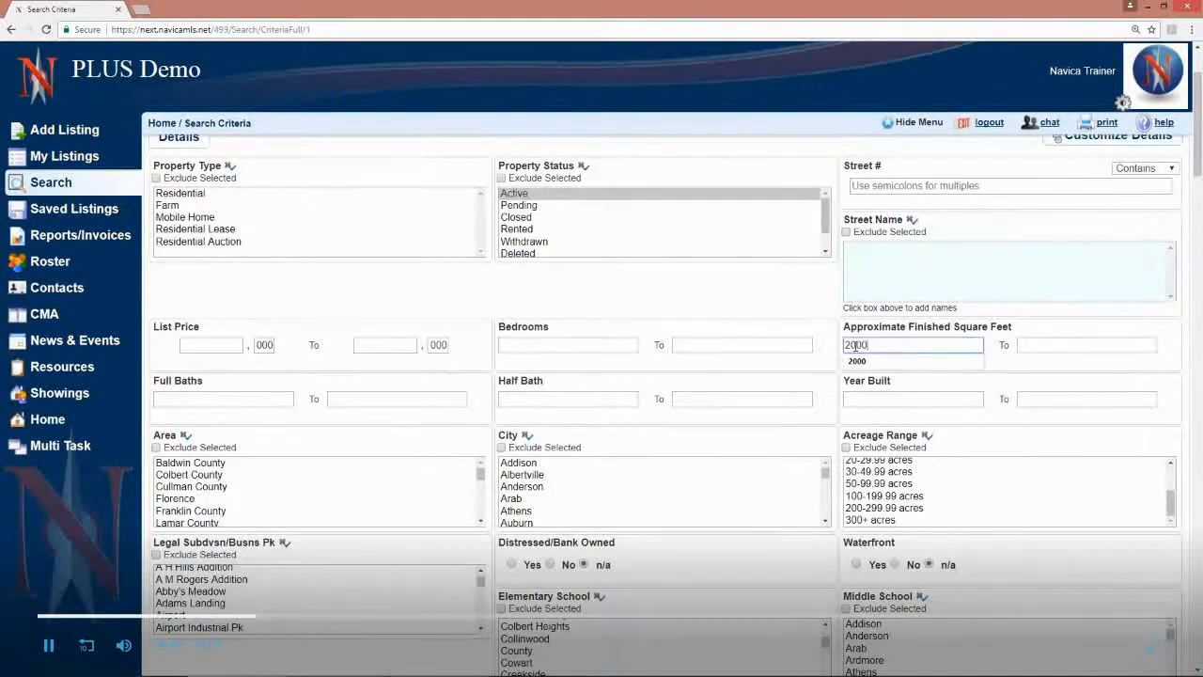
click(590, 345)
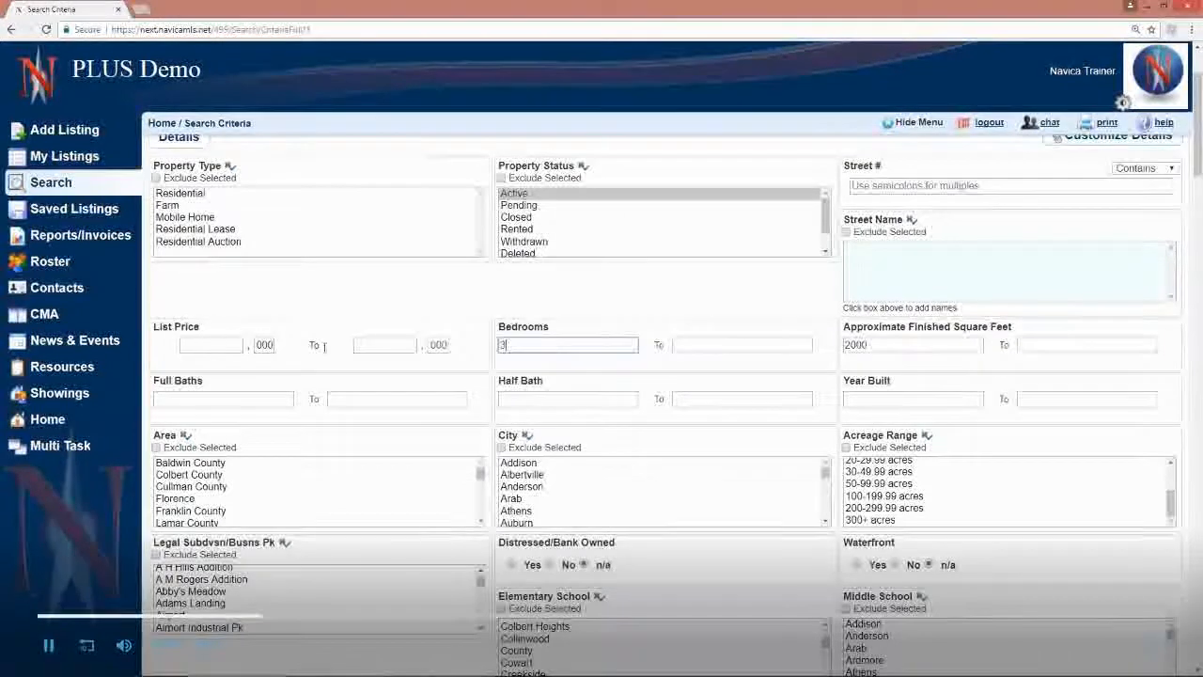
Step: Set the list price range from 250,000 to 300,000
click(378, 345)
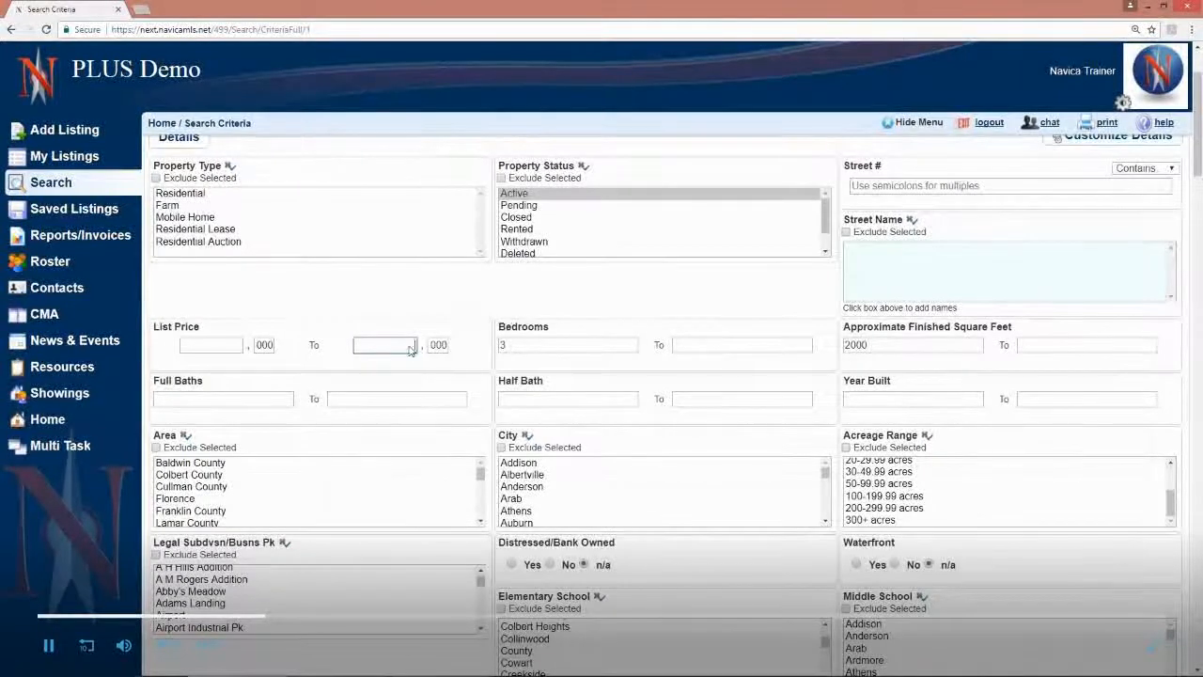
click(209, 346)
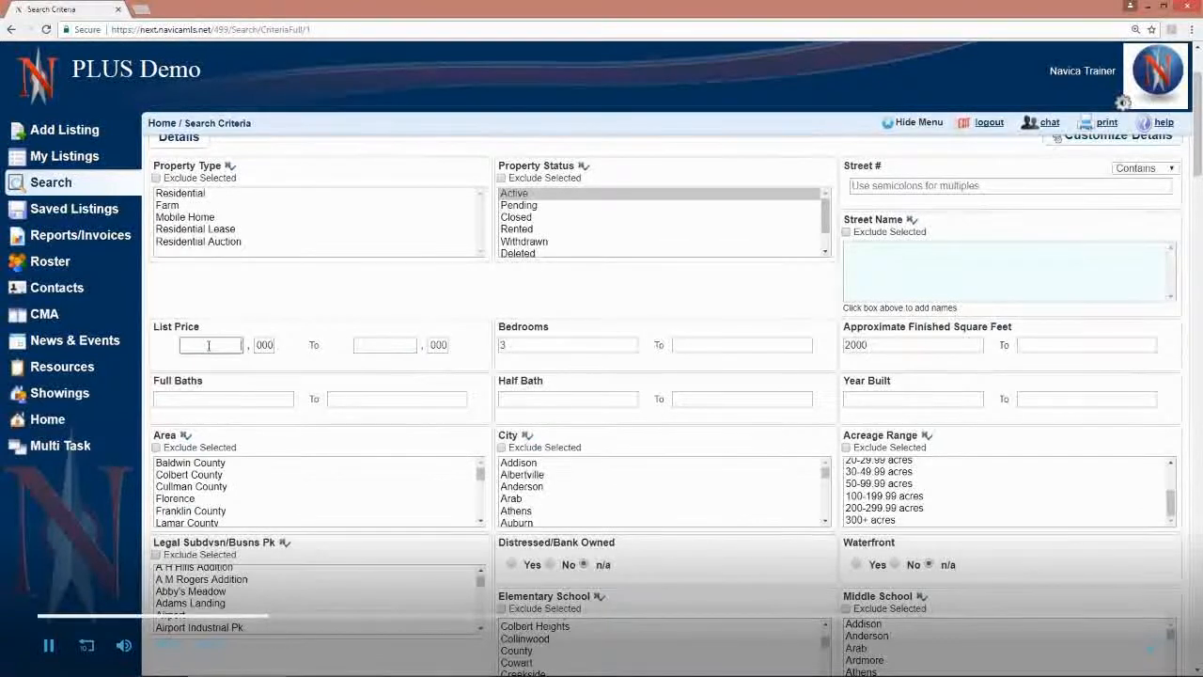
text(250)
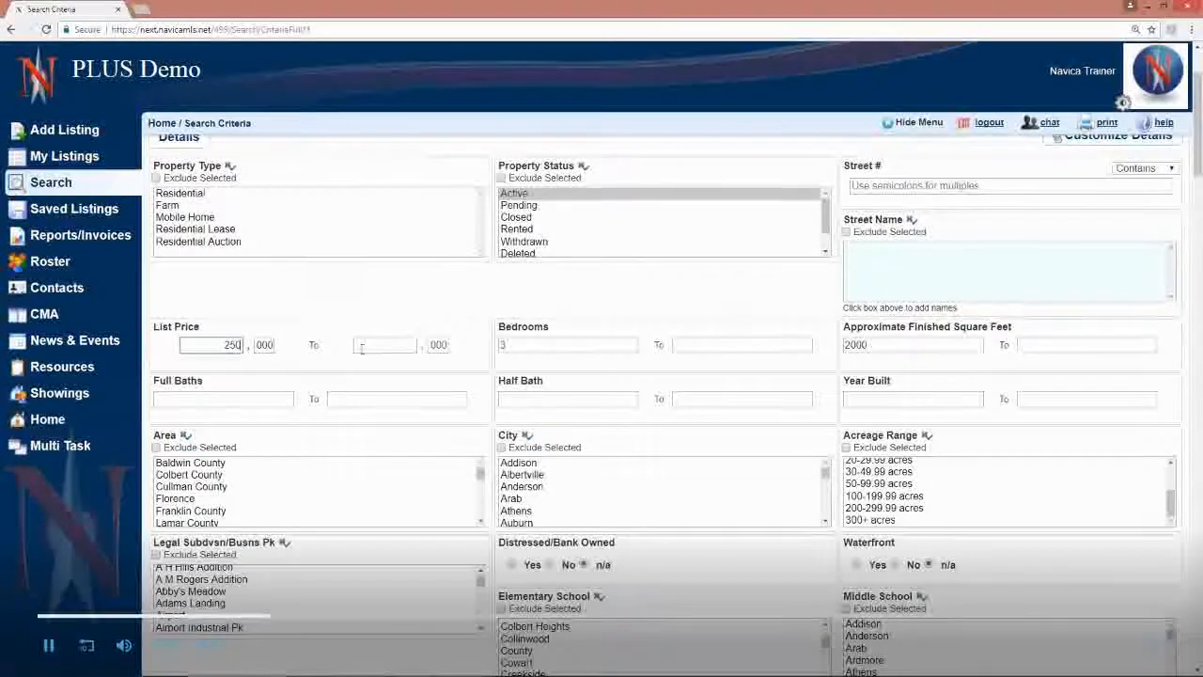
text(300)
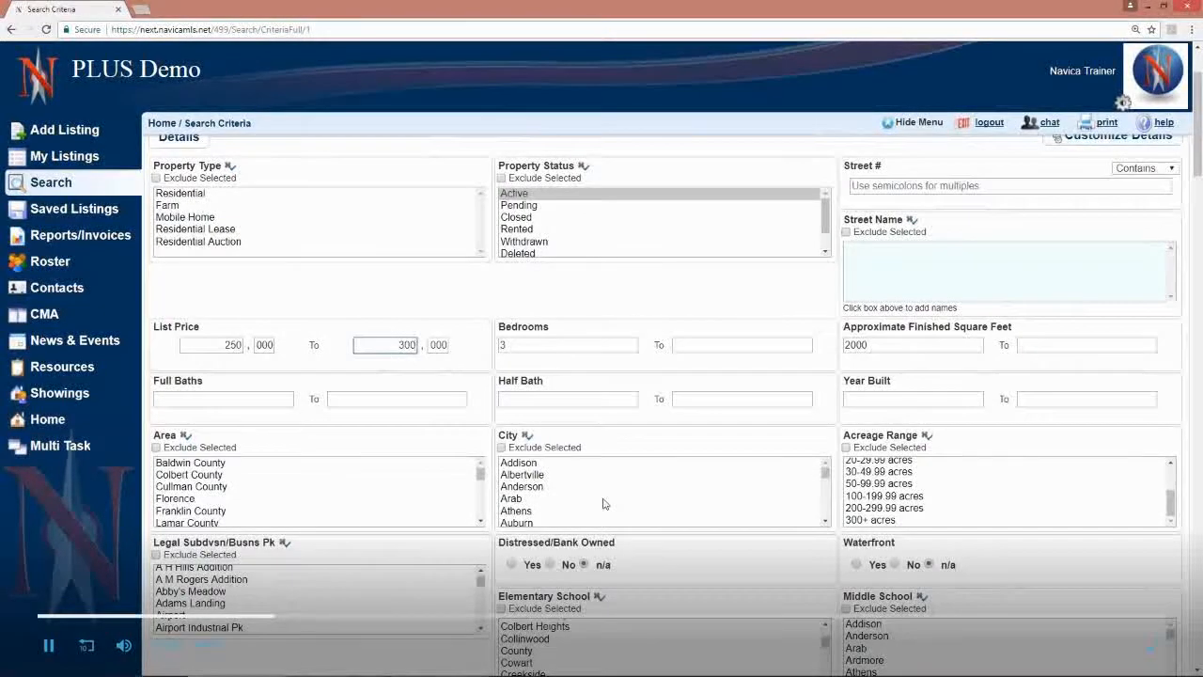
Step: Try Coldwell Banker Tennessee Valley Realty and the Coldwell Banker Pinnac... office as listing offices, and discard the selections
scroll(658, 489, down, 3)
scroll(843, 583, down, 3)
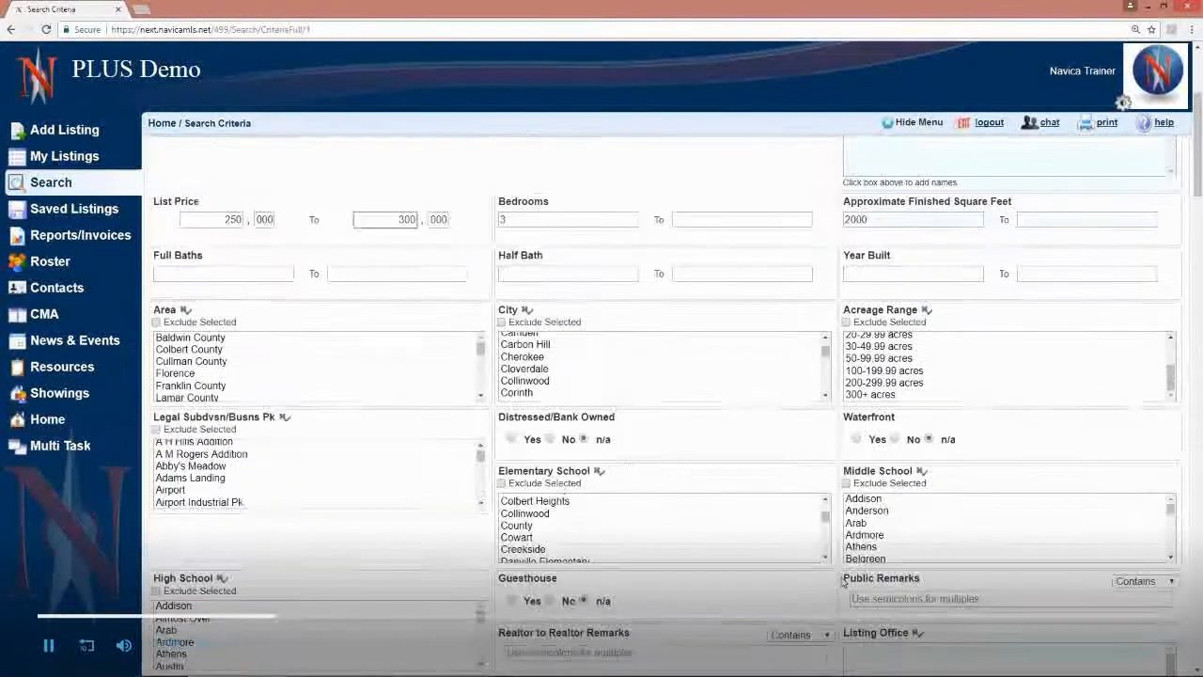
scroll(843, 582, down, 1)
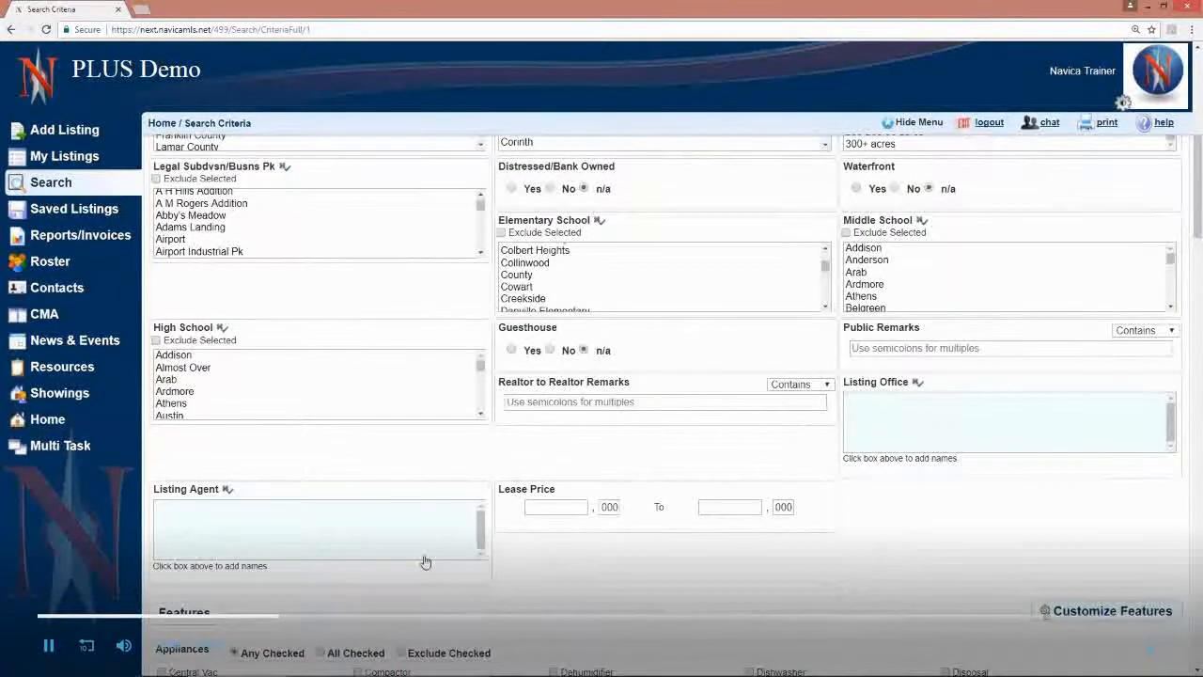
click(944, 424)
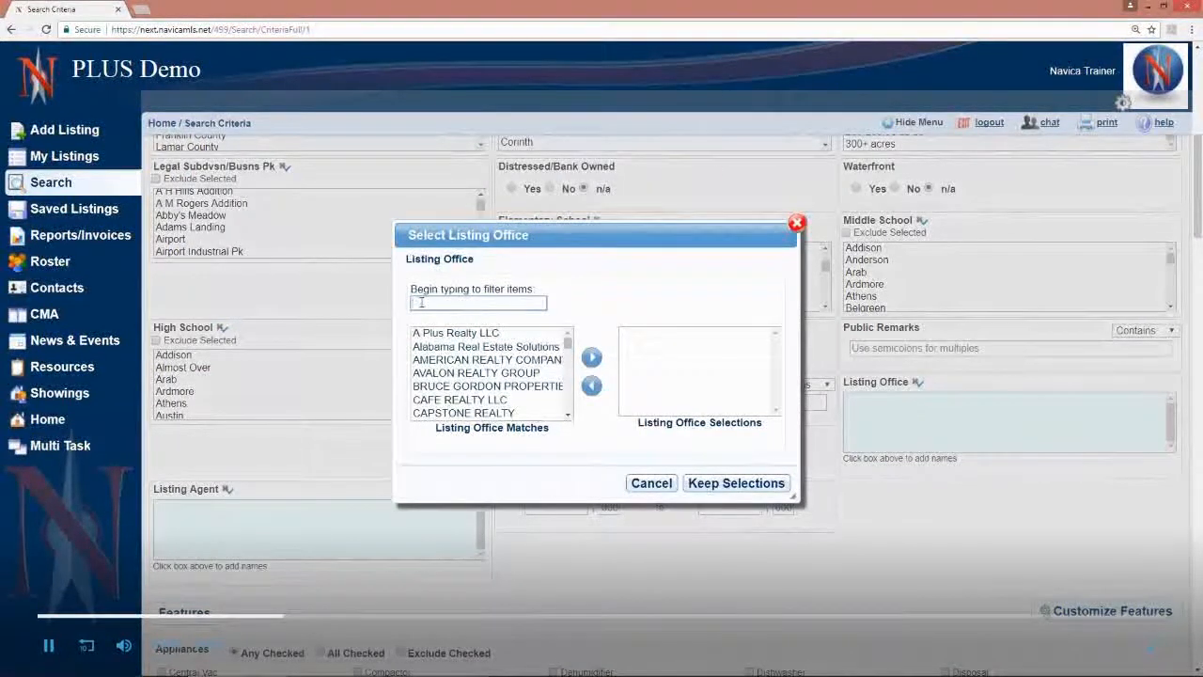
click(568, 414)
click(568, 414)
scroll(568, 421, down, 3)
double_click(480, 379)
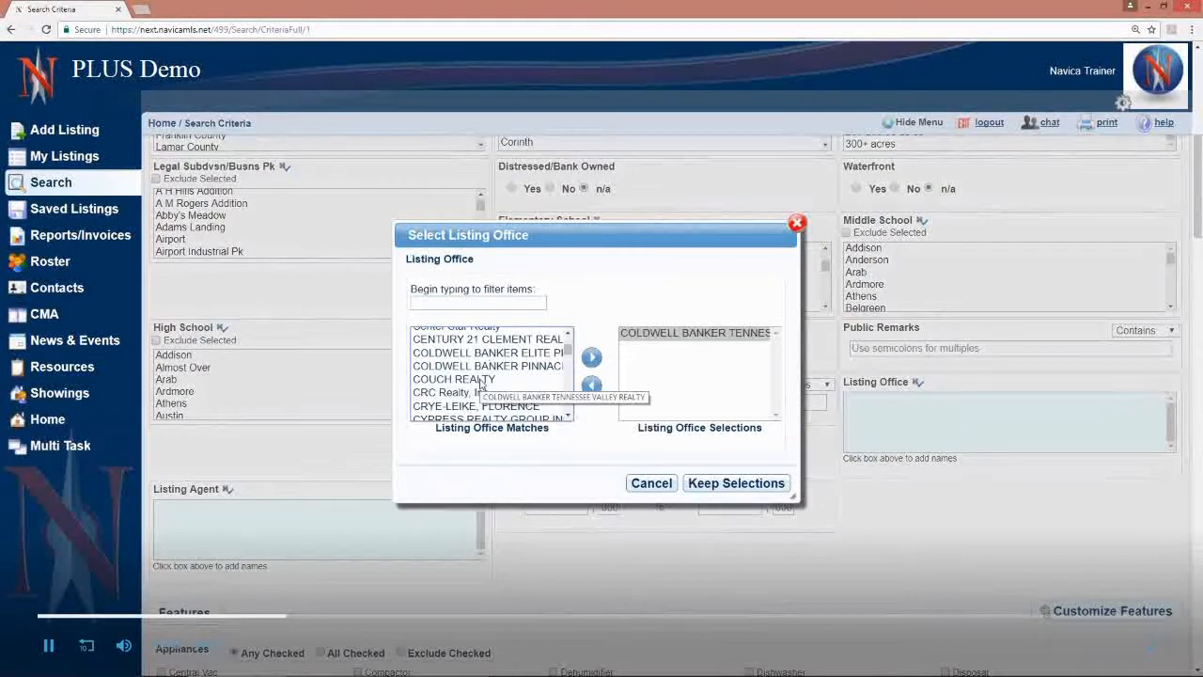
double_click(490, 365)
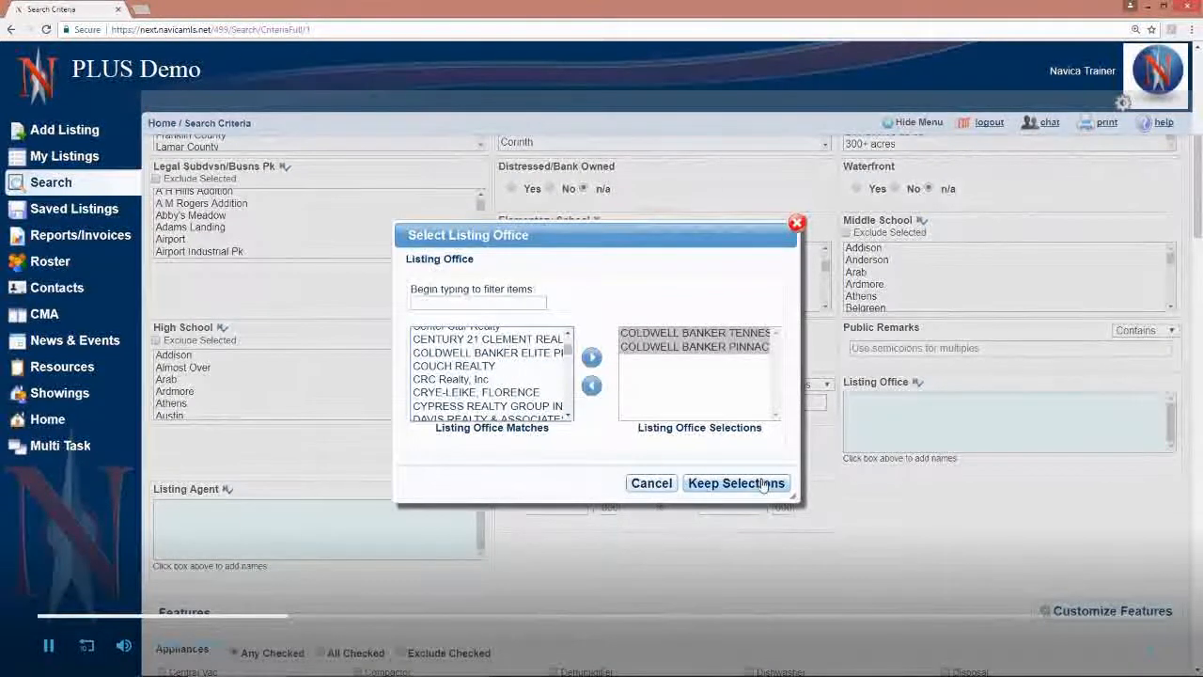
click(796, 225)
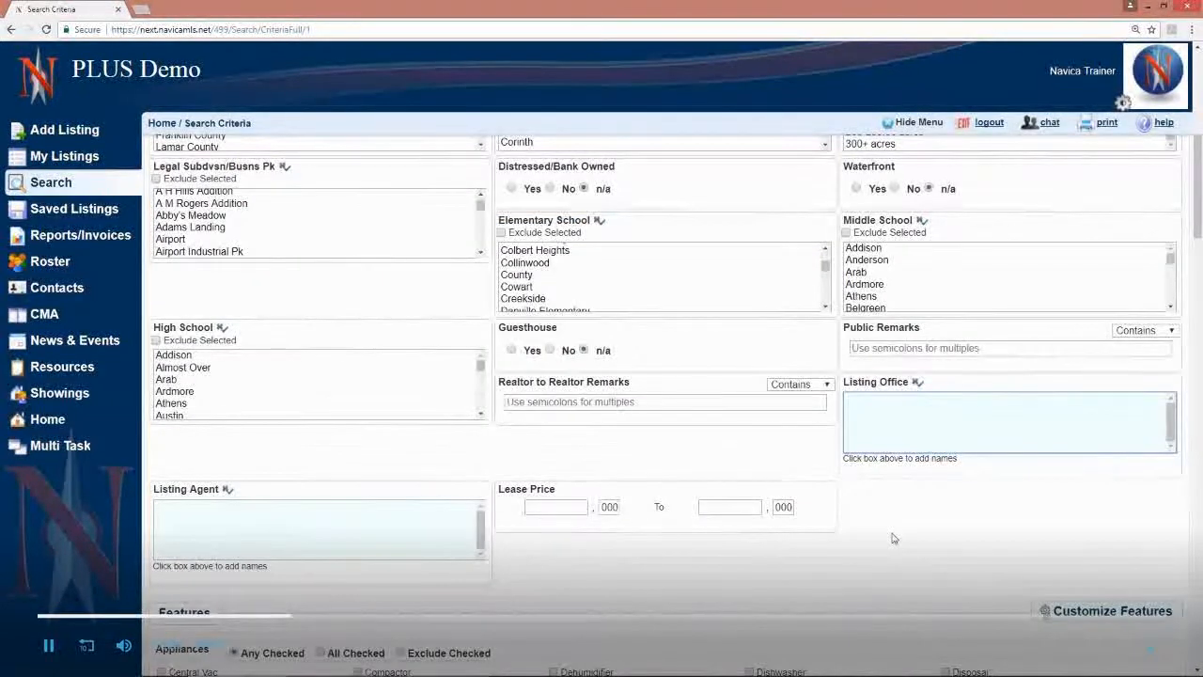
Step: Try requiring all of the Finished, Dirt and None options under the Basement features
scroll(893, 537, down, 3)
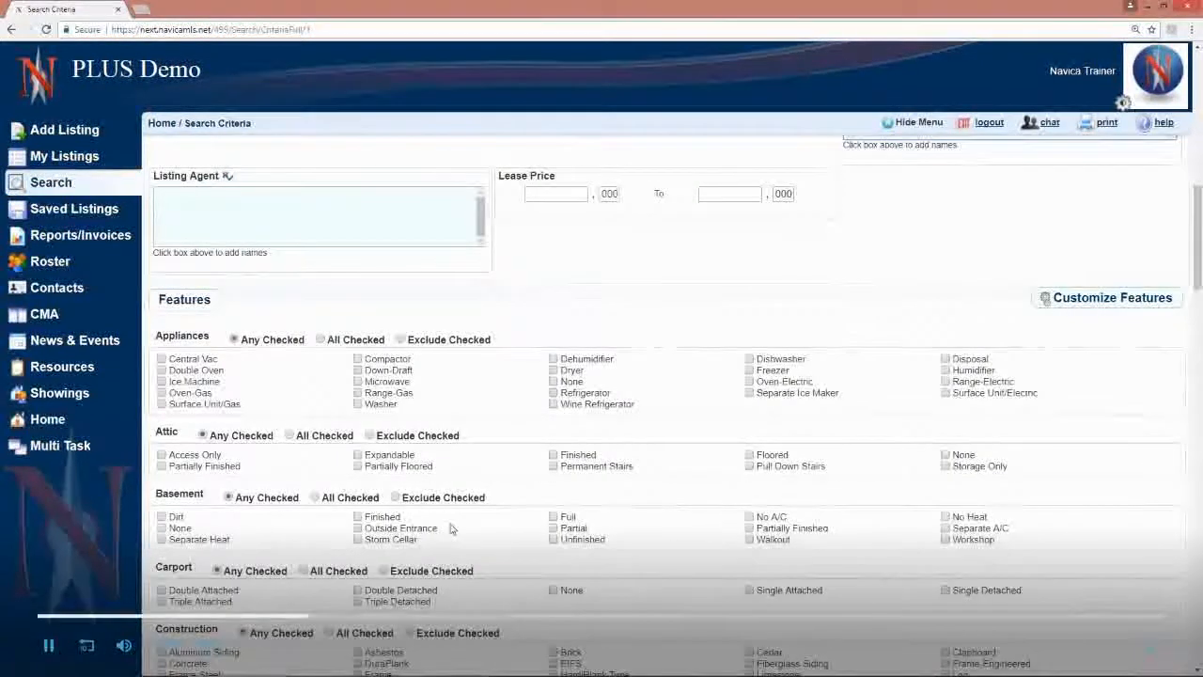
scroll(450, 529, down, 1)
scroll(450, 530, down, 1)
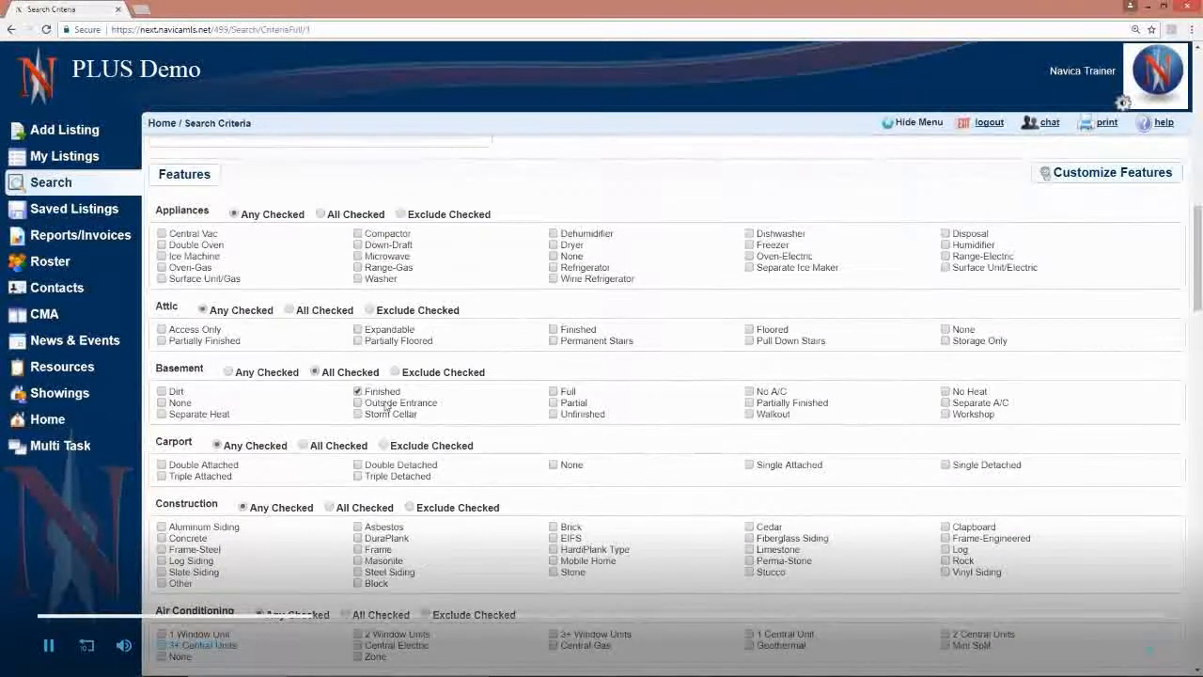
click(162, 392)
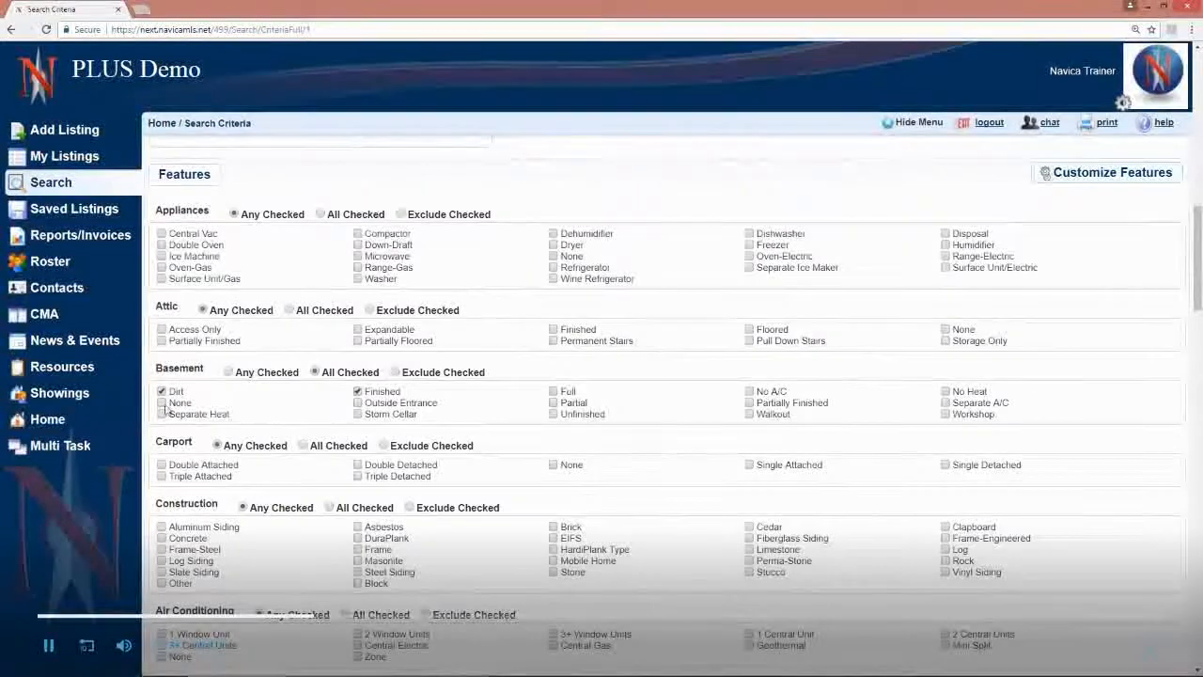
click(162, 403)
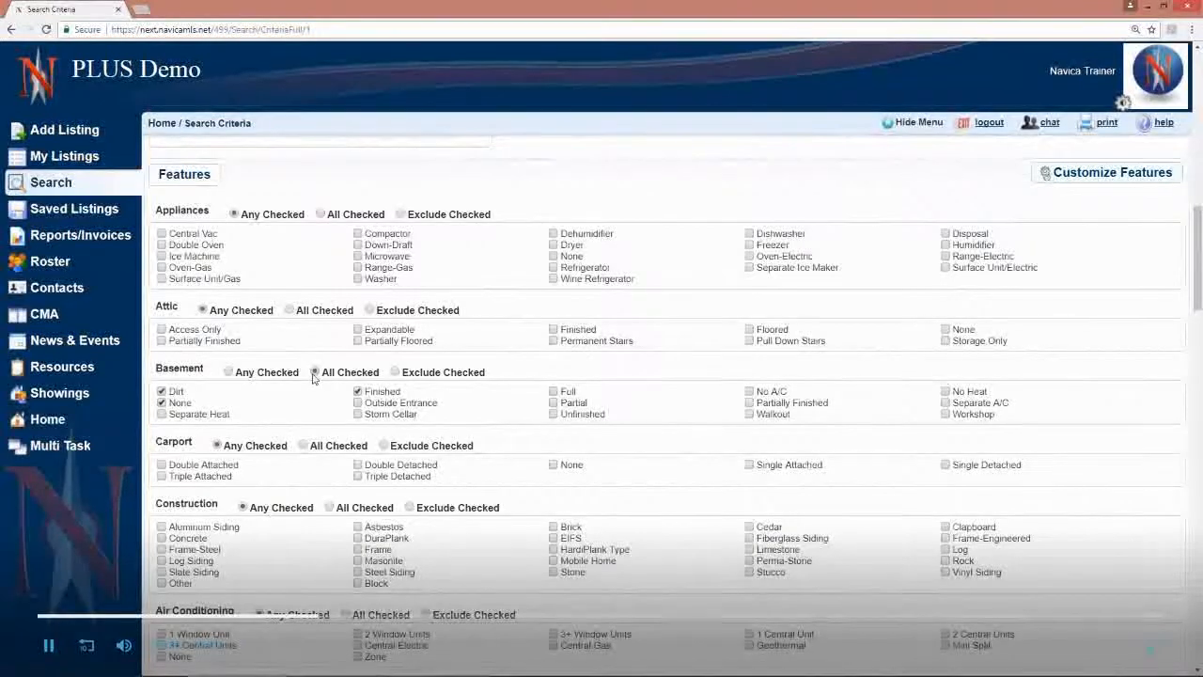
Step: Try Any Checked and Exclude Checked matching for Basement, and reset it to Any Checked with no options selected
click(228, 372)
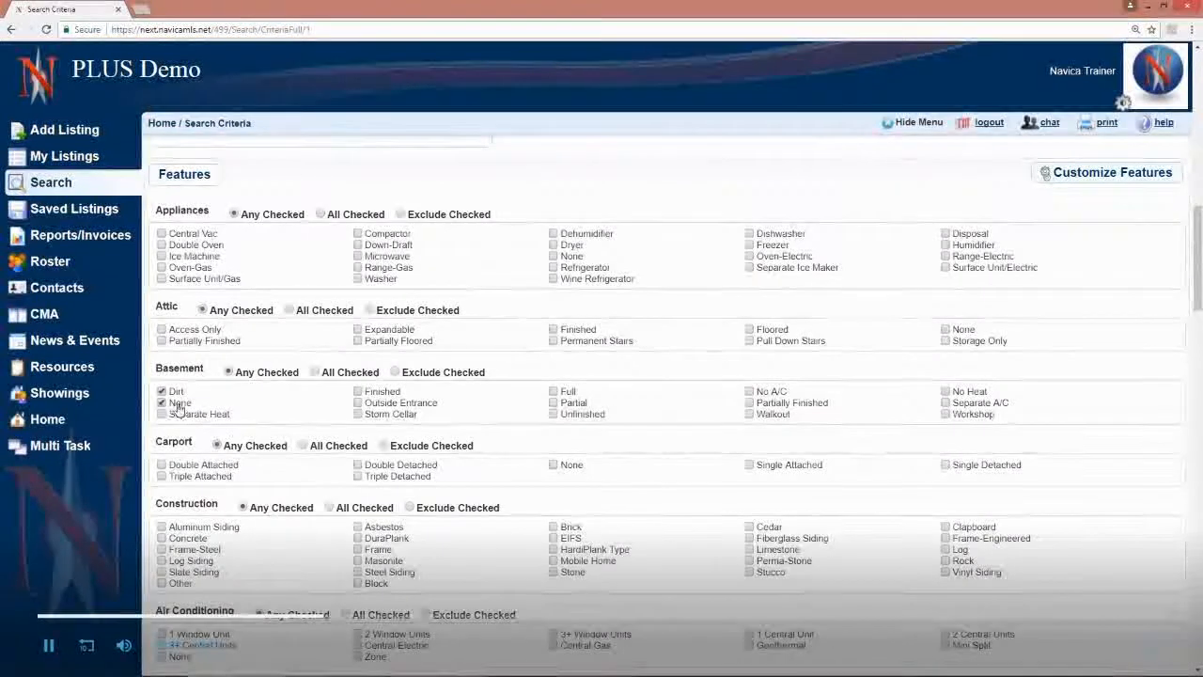
click(161, 391)
click(396, 372)
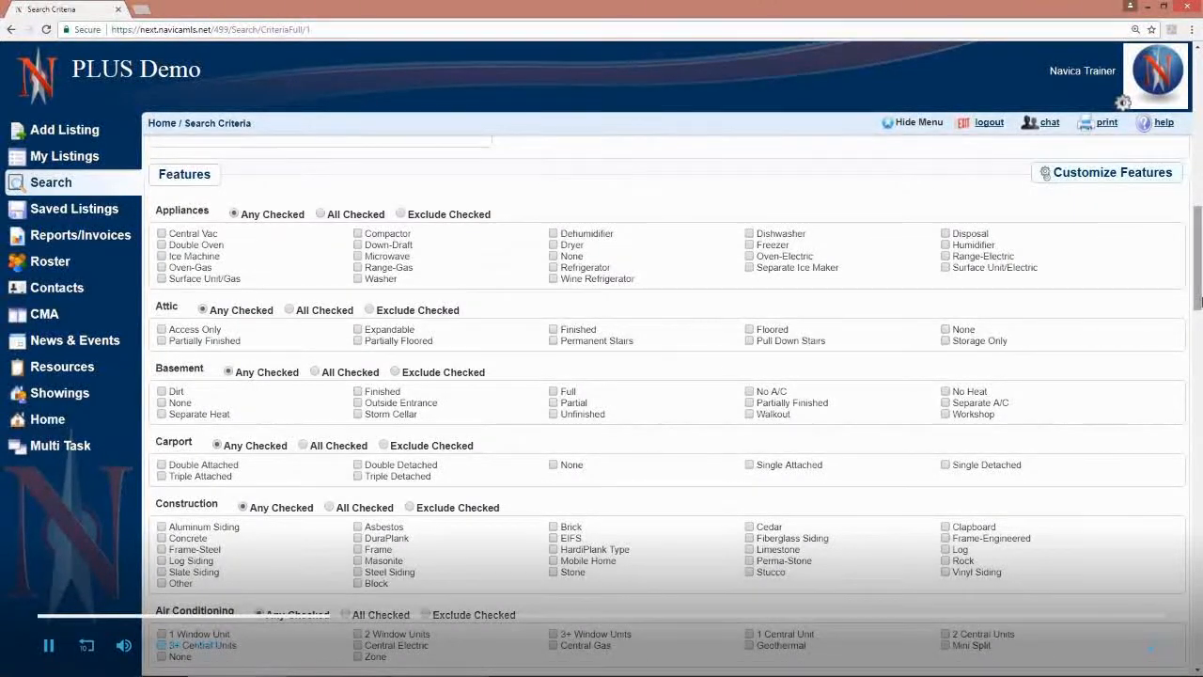
Step: Map the first listing in the search results and switch the map to Aerial view
drag(1198, 302, 1201, 139)
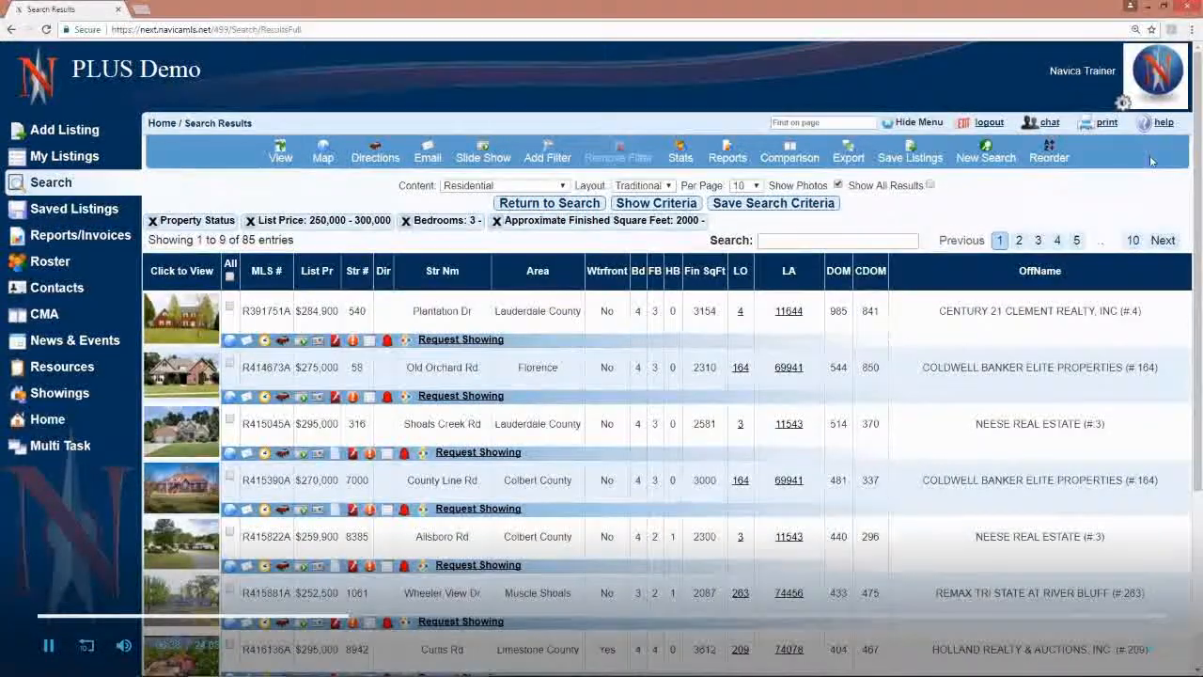
click(229, 344)
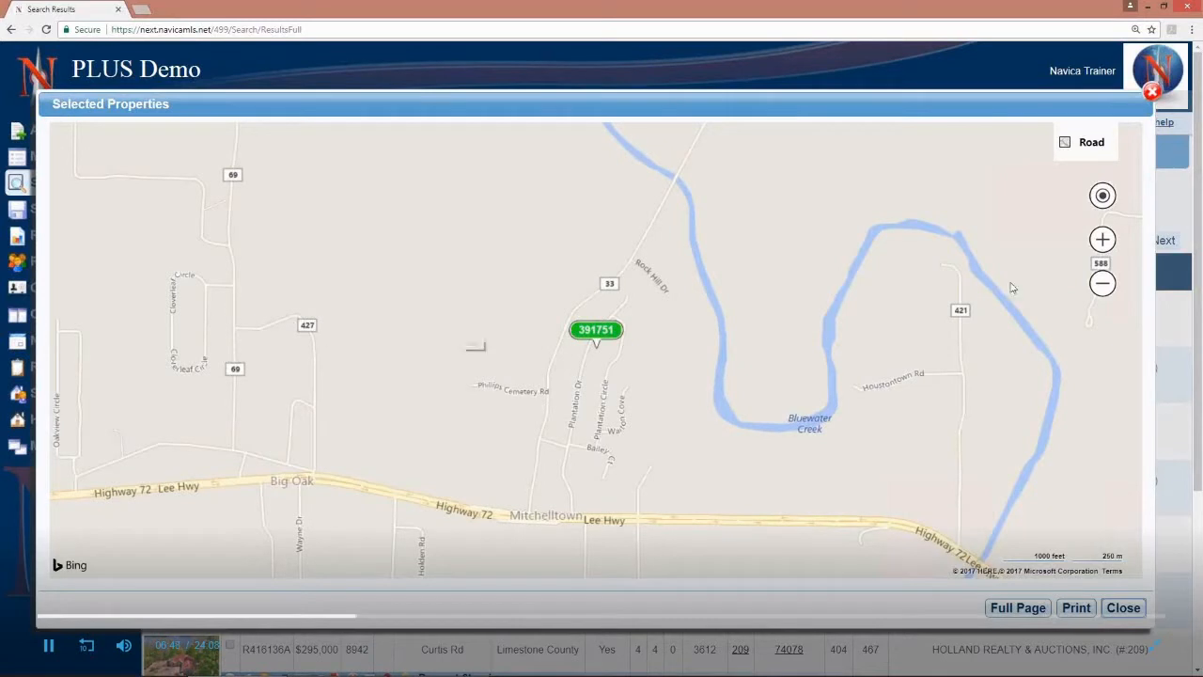
click(1089, 148)
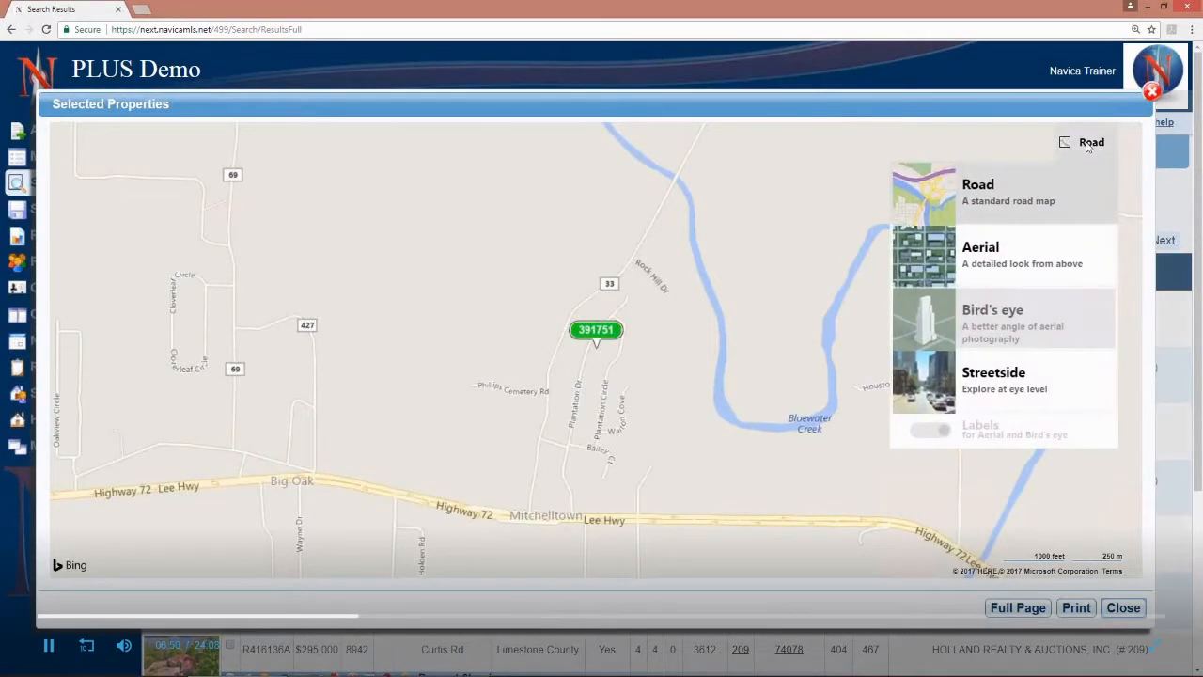
click(977, 252)
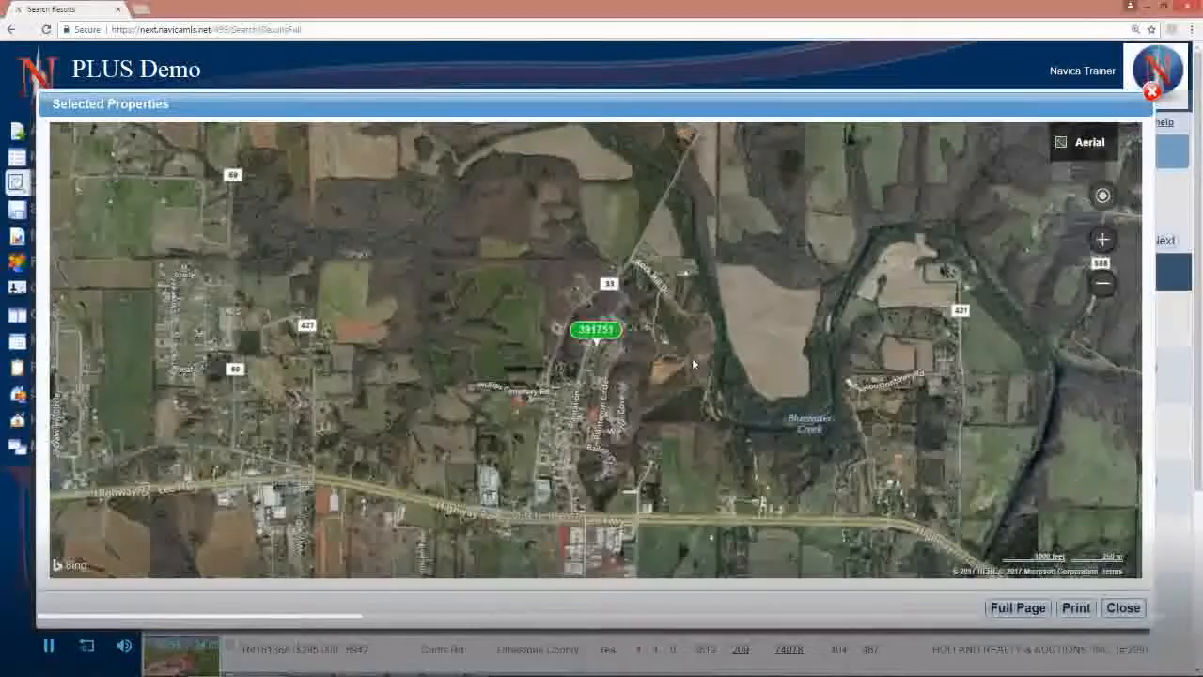
Step: Examine the listing's house and surroundings up close on the aerial map, and close the map
scroll(692, 357, up, 2)
drag(389, 363, 658, 368)
scroll(661, 372, up, 2)
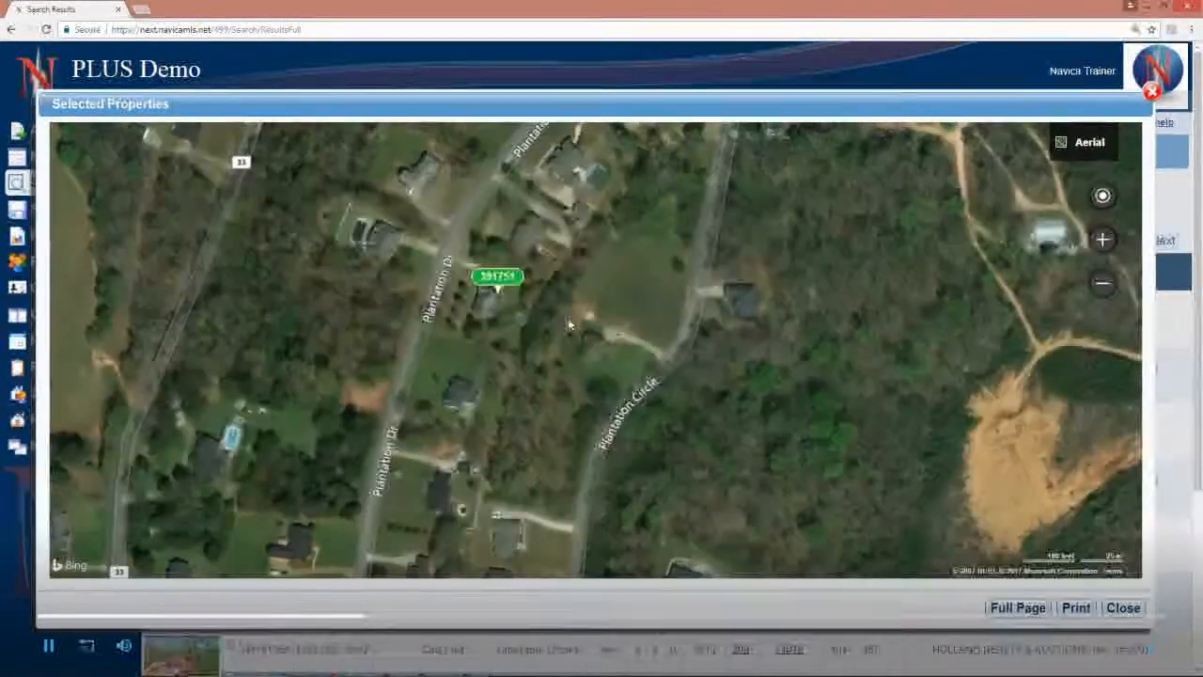
drag(570, 327, 668, 326)
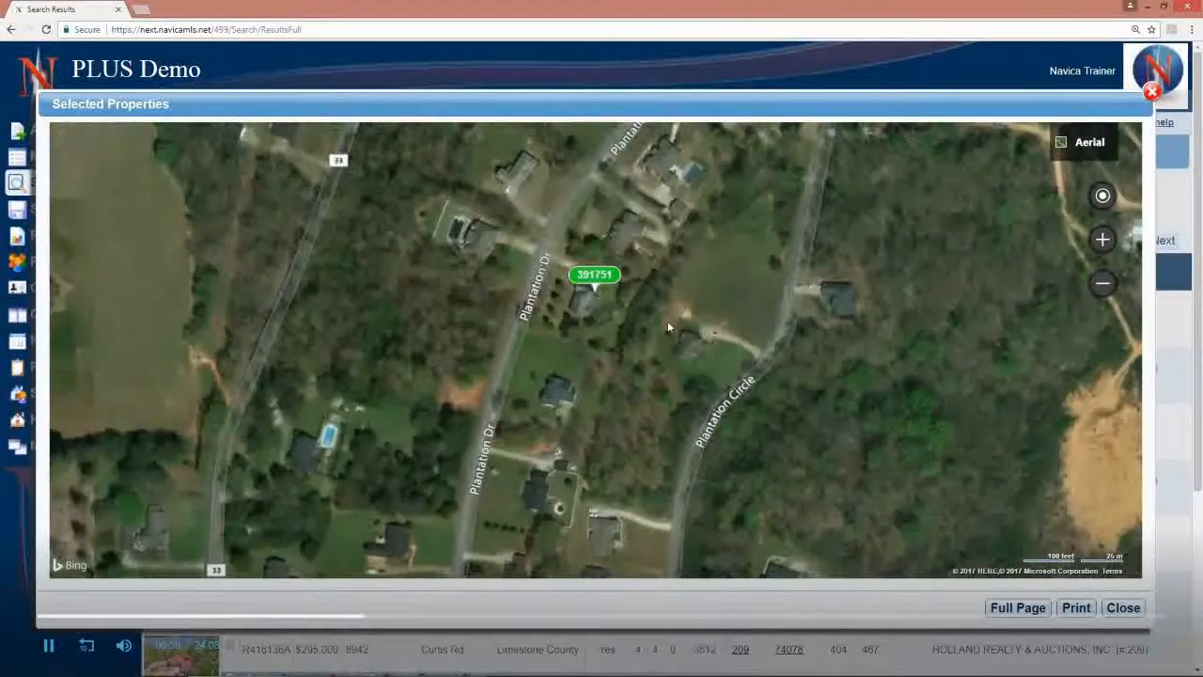
scroll(669, 328, up, 1)
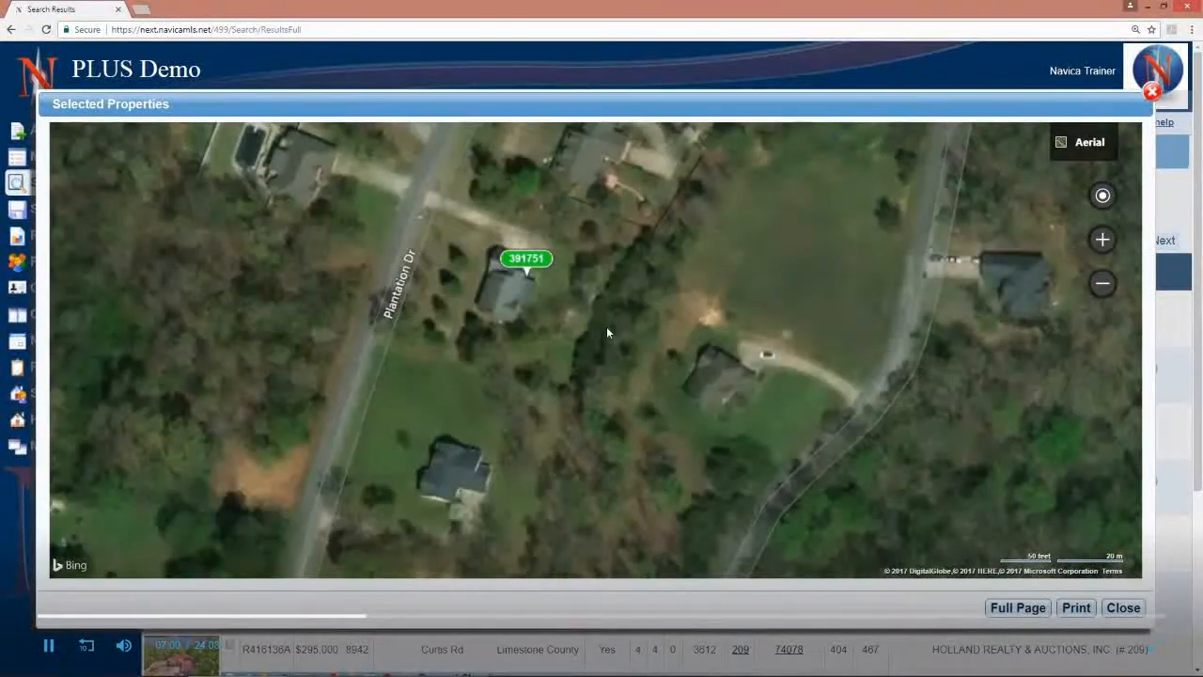
click(1152, 94)
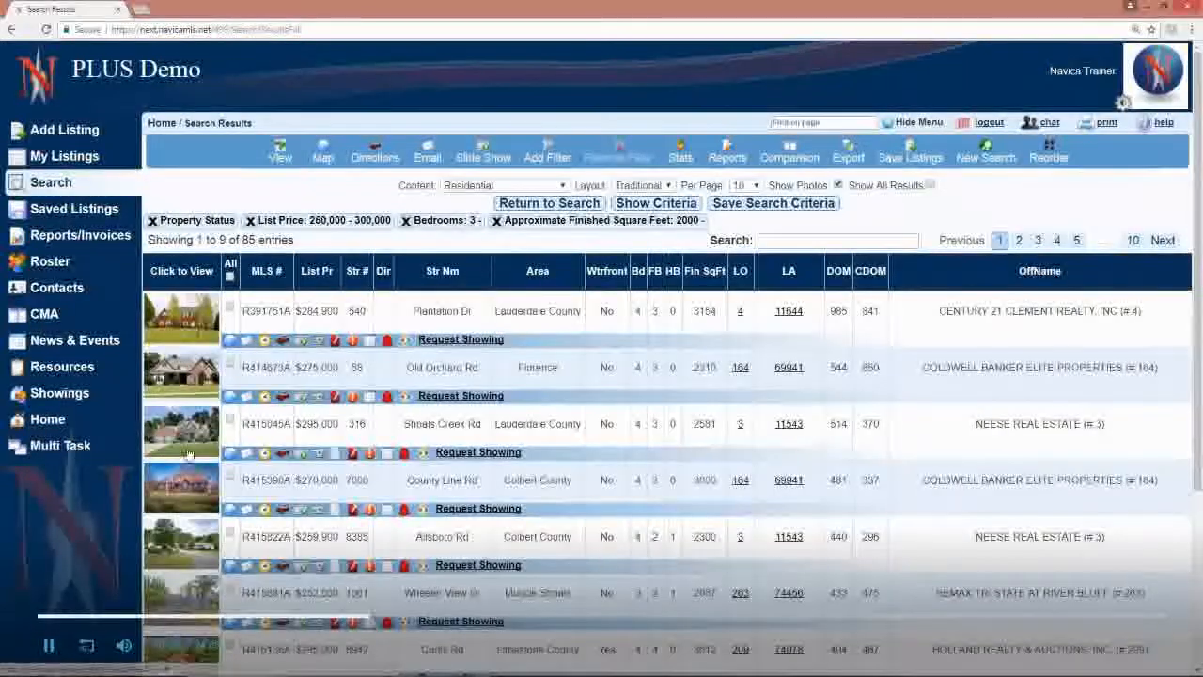
Step: Select the first three listings in the results, view them together on one map, and close the map
click(230, 307)
click(231, 364)
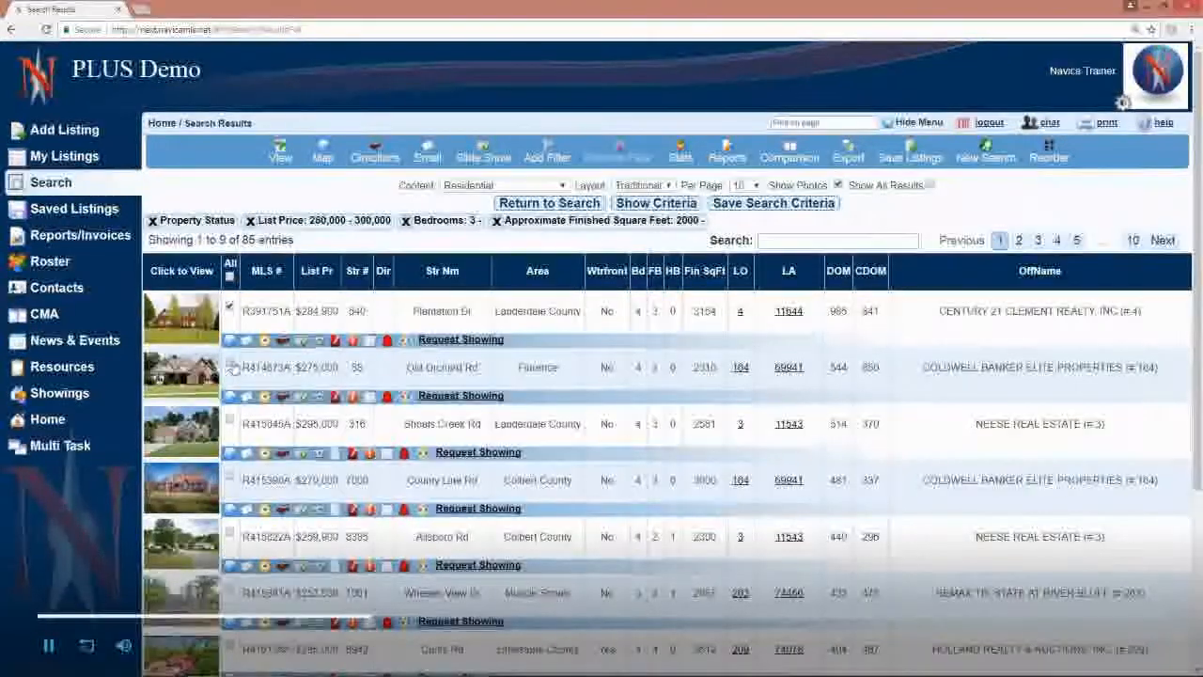
click(230, 420)
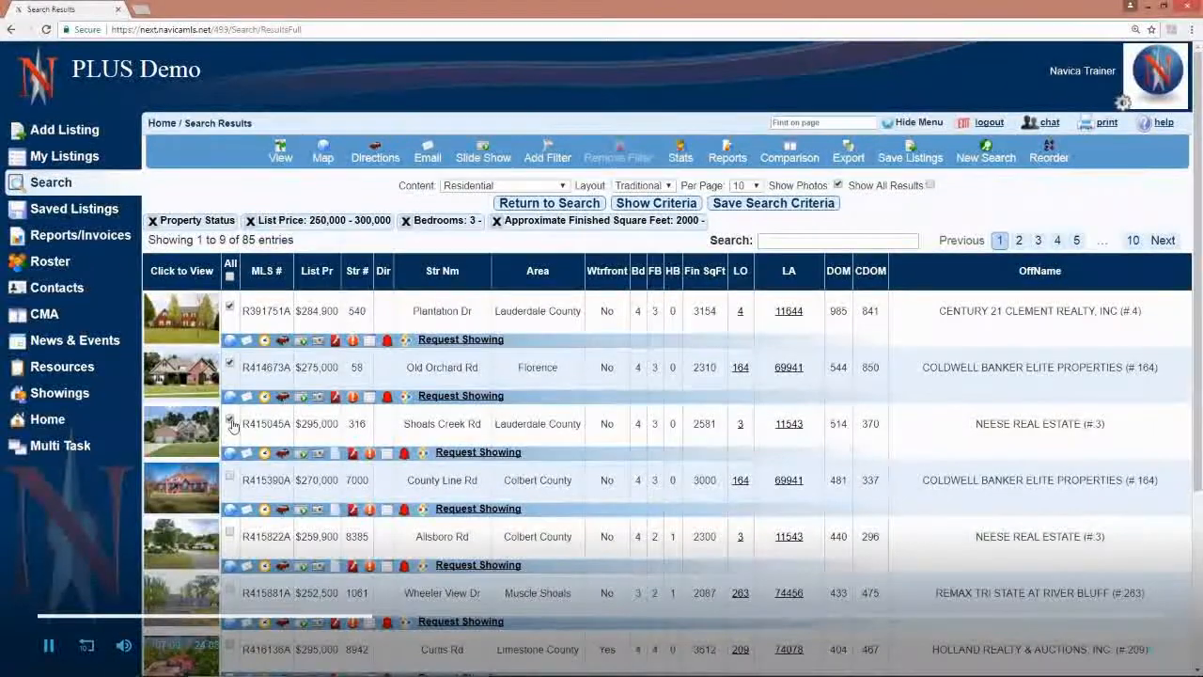
click(322, 156)
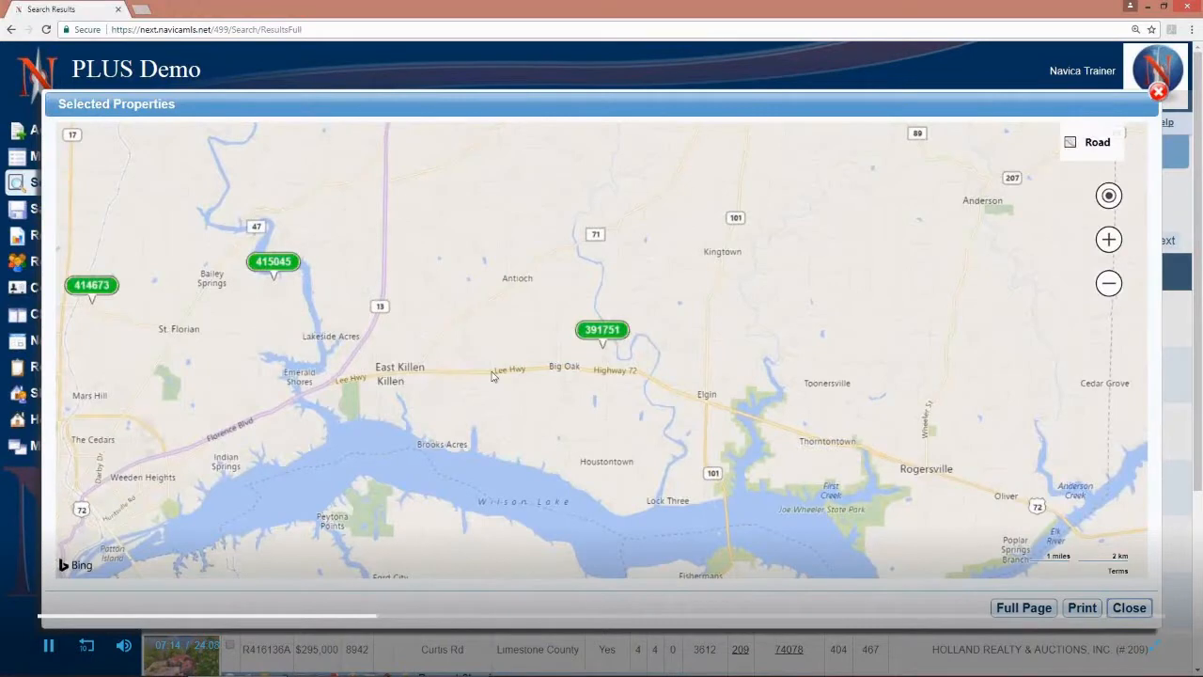
mouse_move(86, 297)
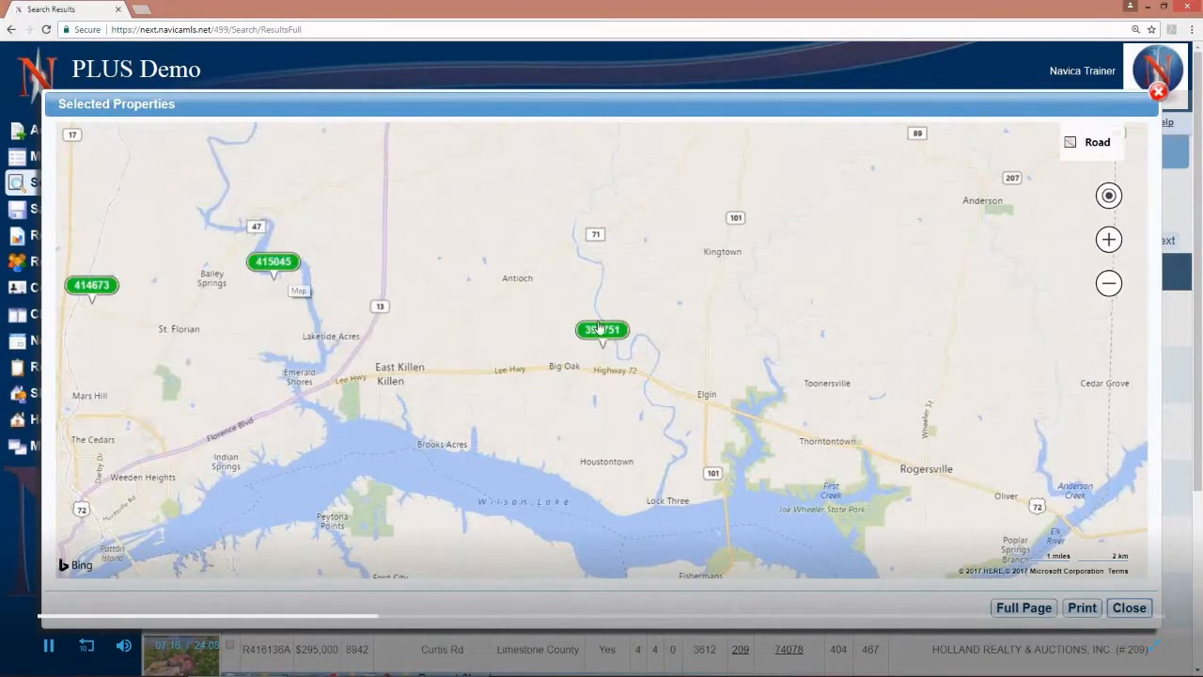
mouse_move(254, 268)
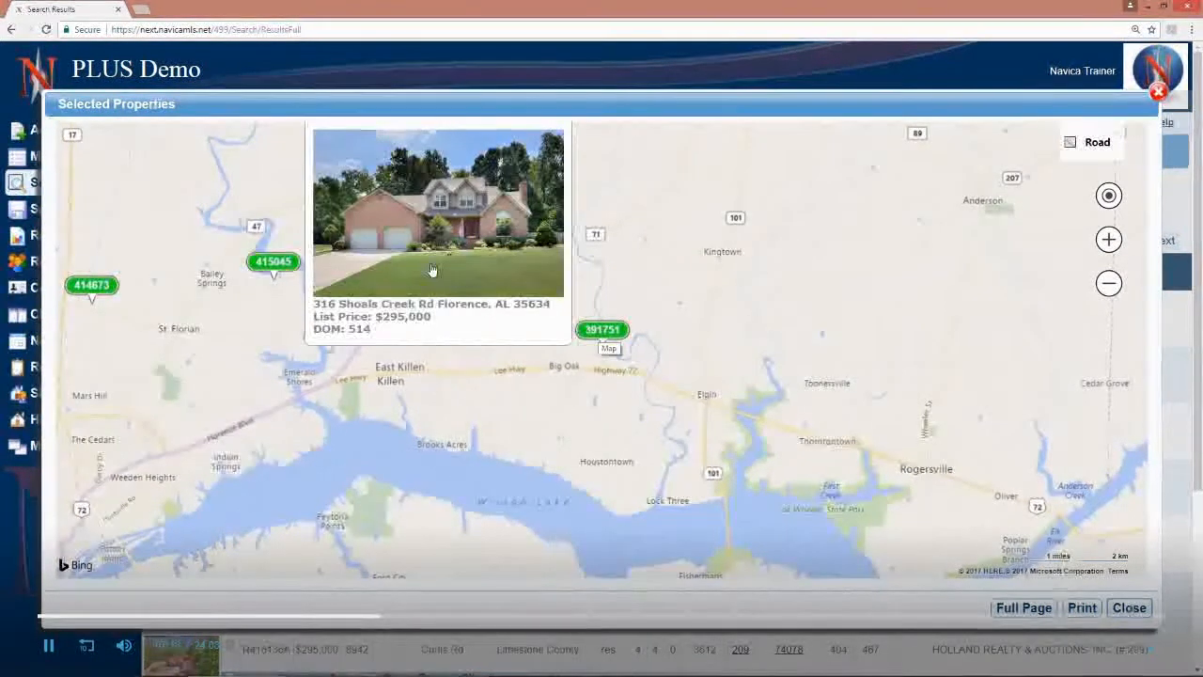
click(1159, 92)
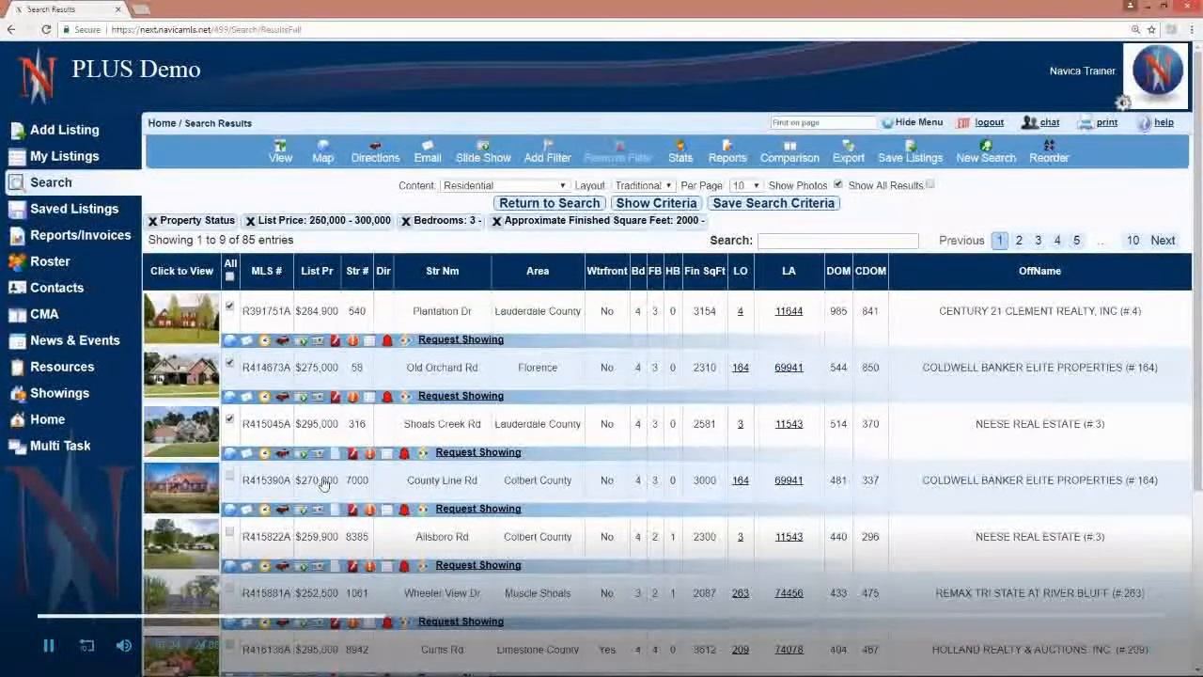
Step: Review the third listing's full details from its photo, and open the choice of Residential displays for it
click(178, 438)
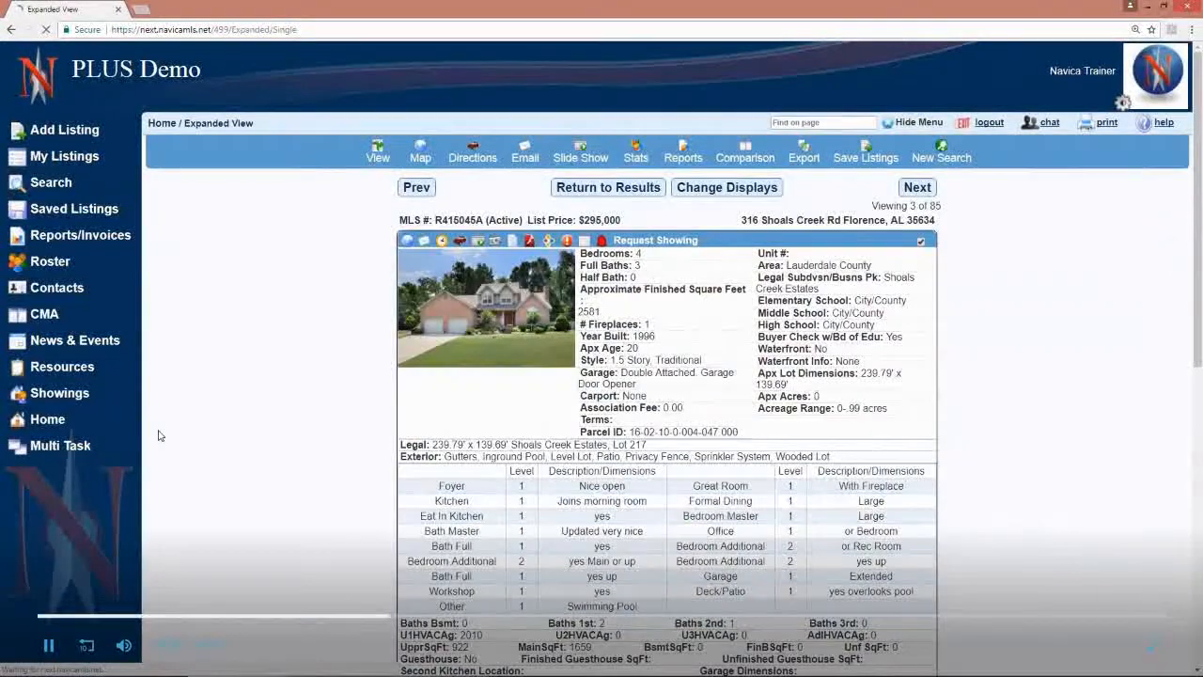
scroll(796, 489, down, 4)
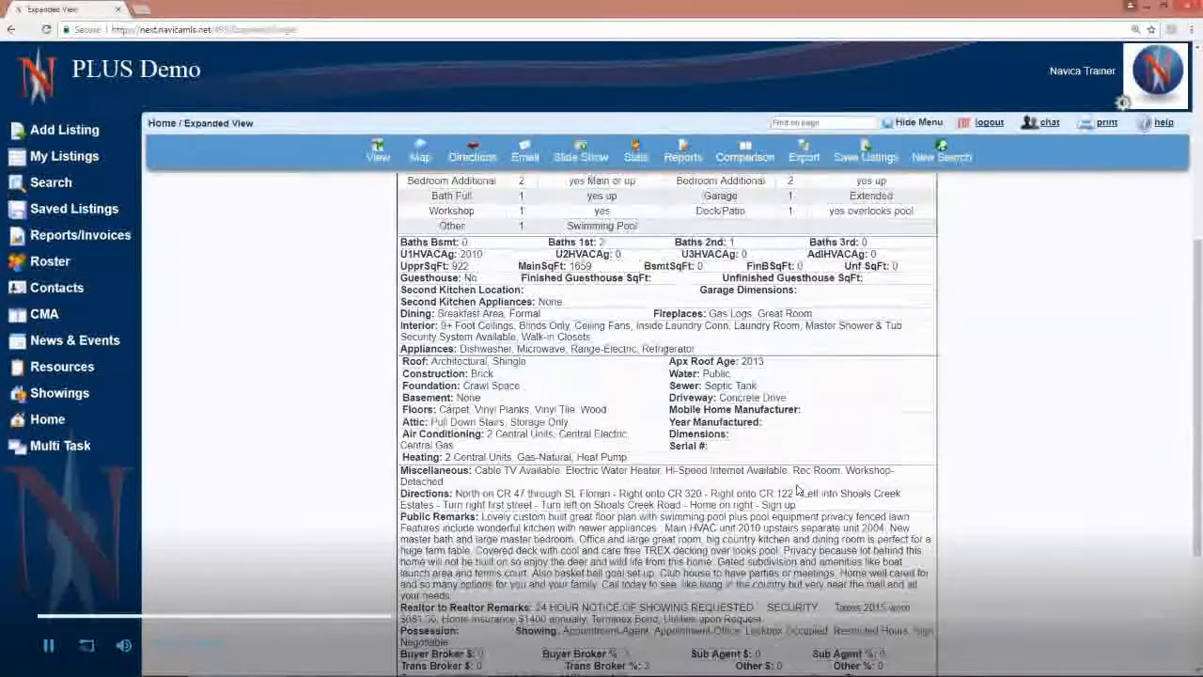
scroll(796, 488, down, 2)
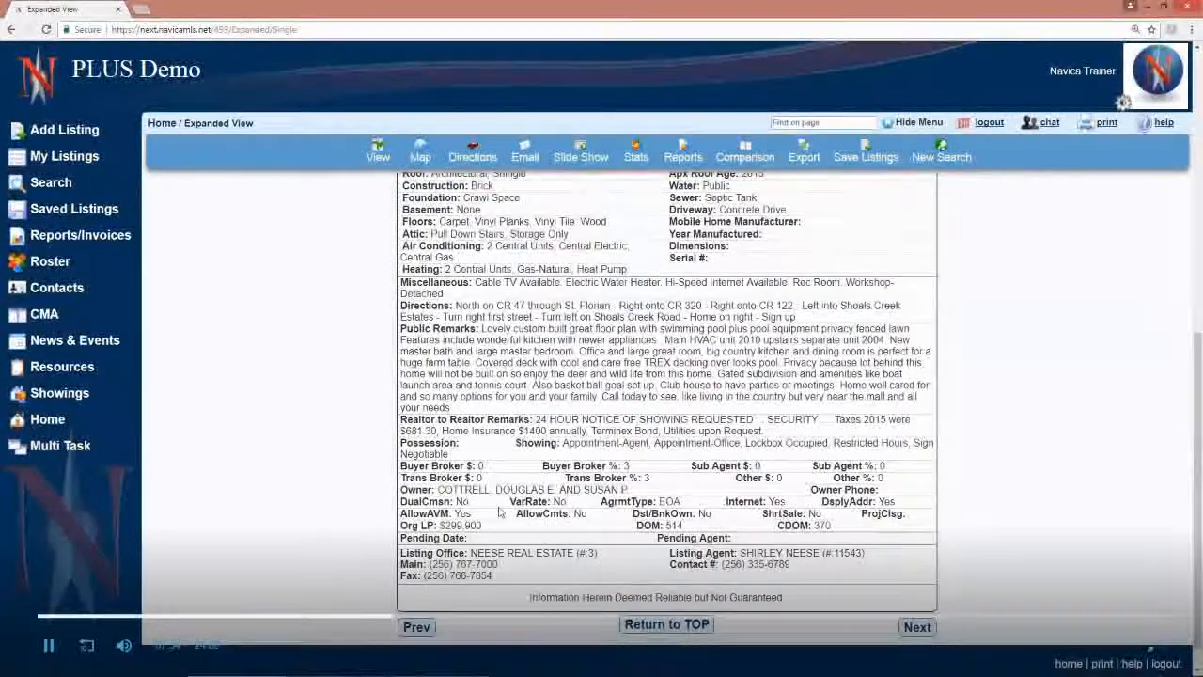
scroll(522, 550, up, 2)
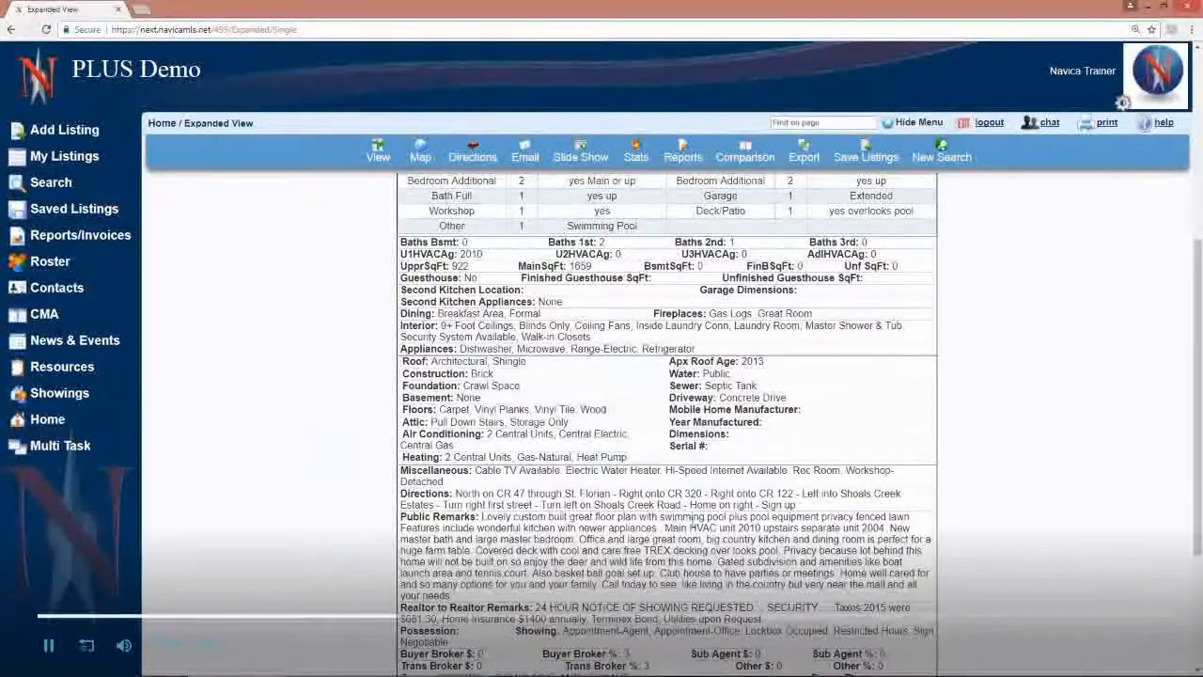
scroll(747, 318, up, 4)
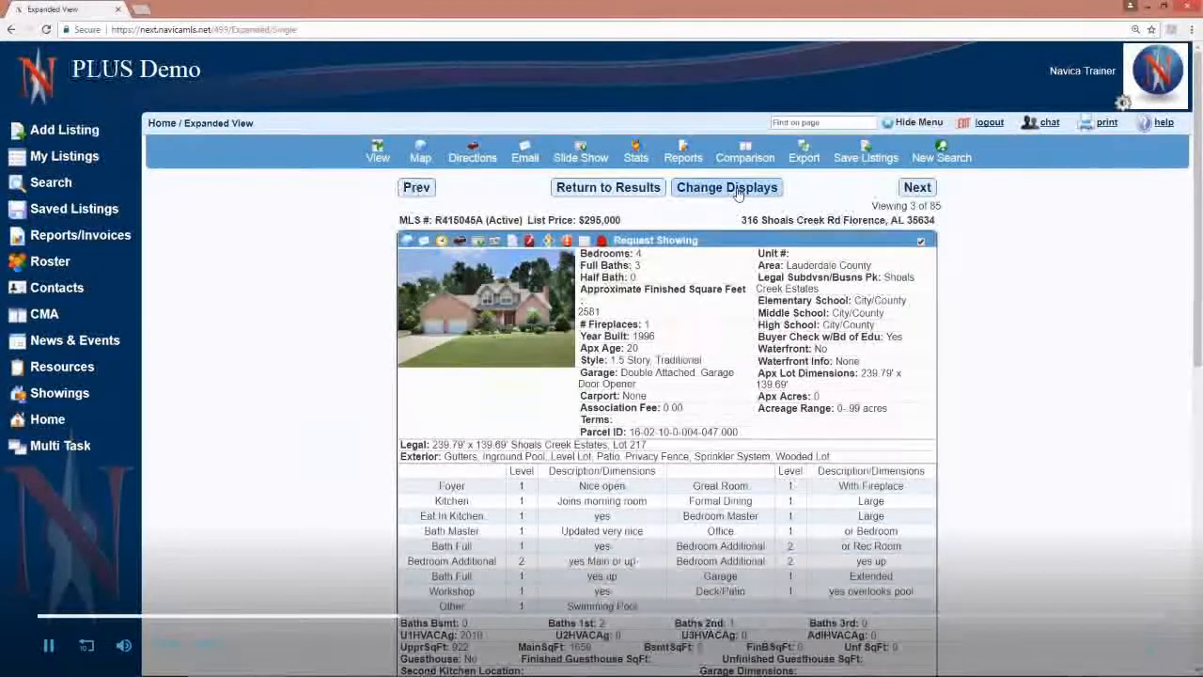
click(739, 191)
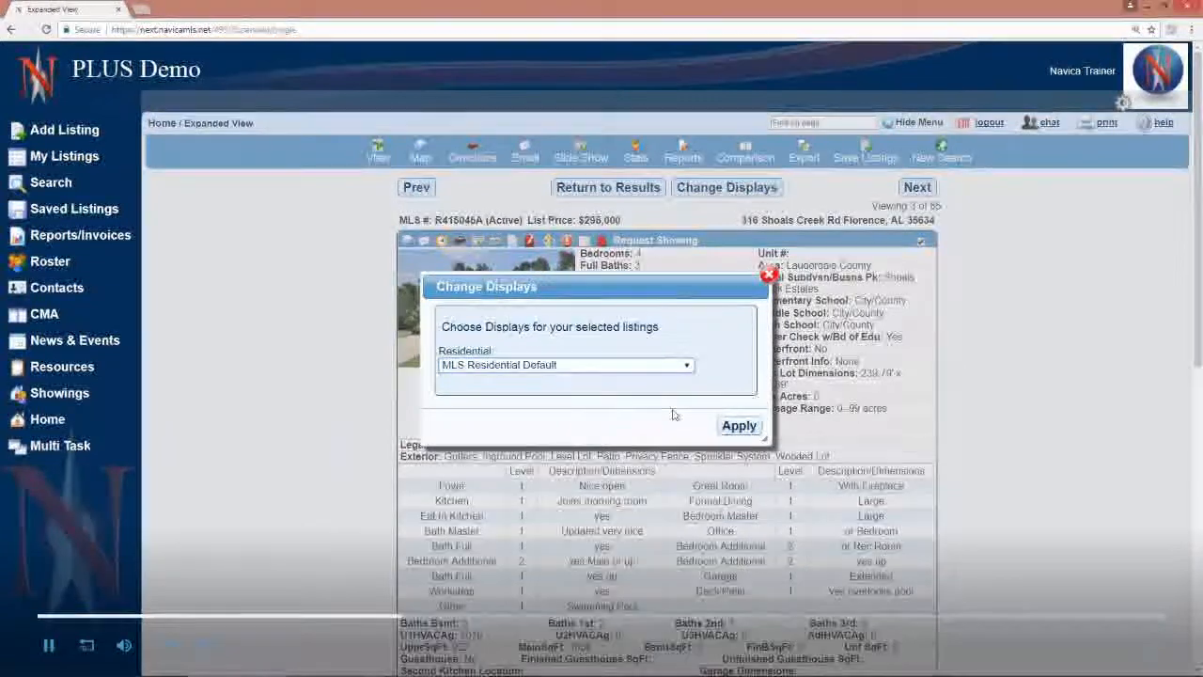
click(687, 366)
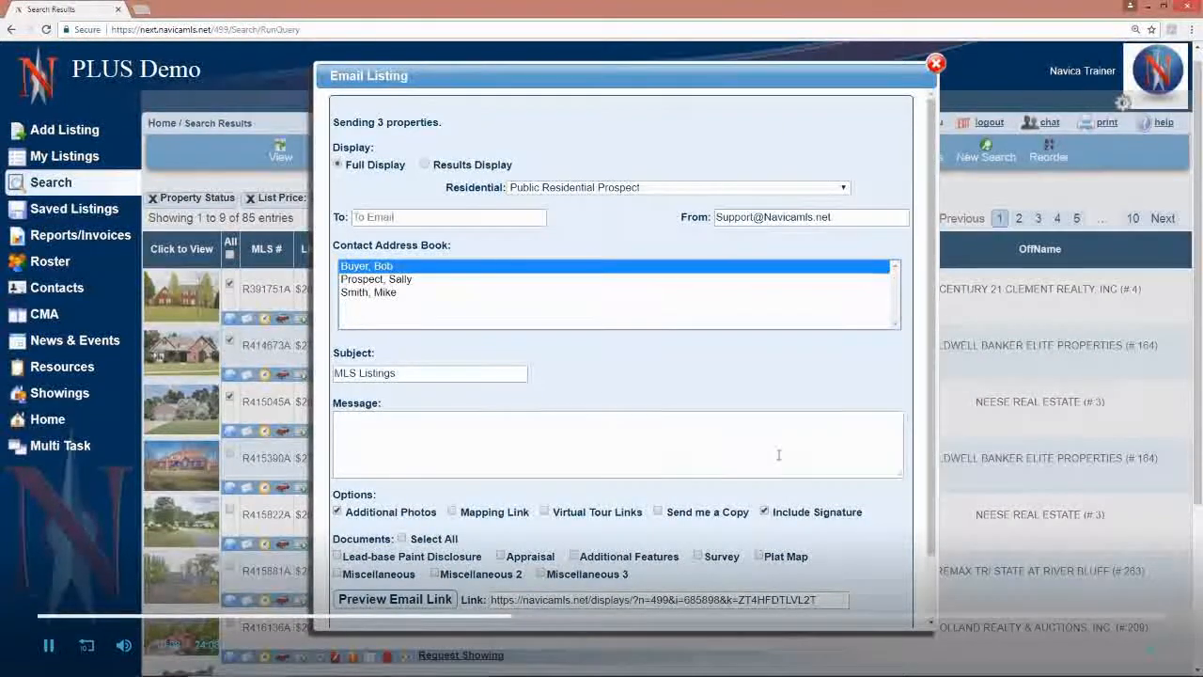
Step: Select the display link in the email form for the three chosen properties, and close the form without sending
scroll(372, 442, down, 2)
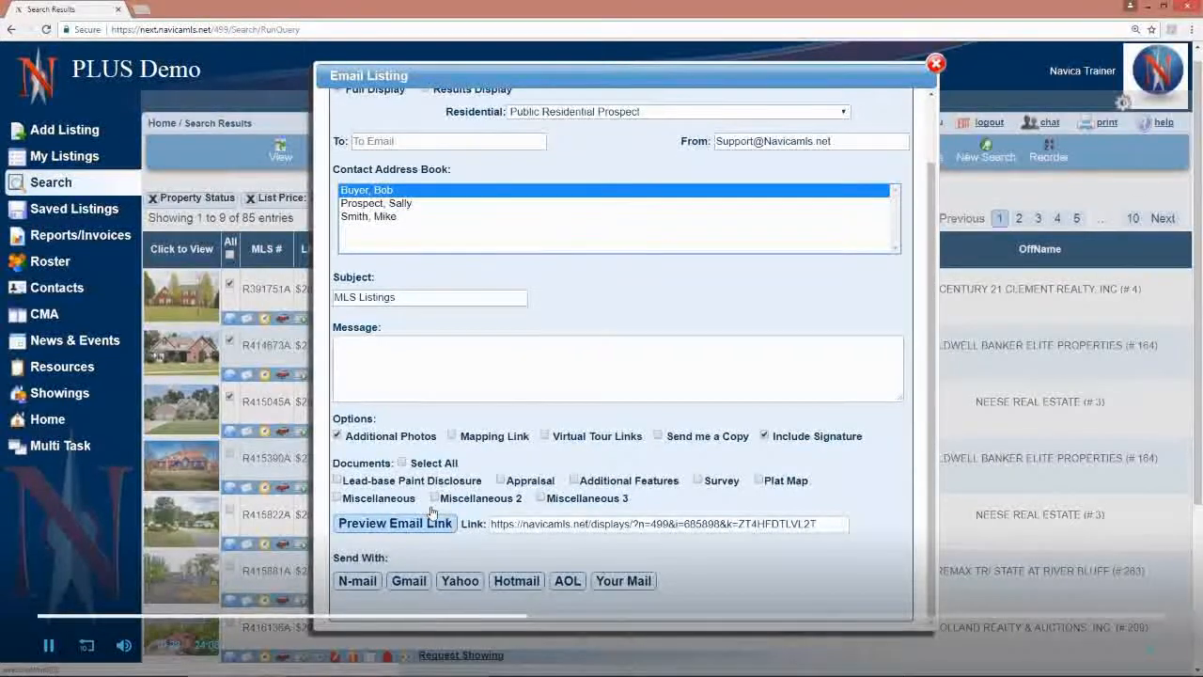
click(642, 530)
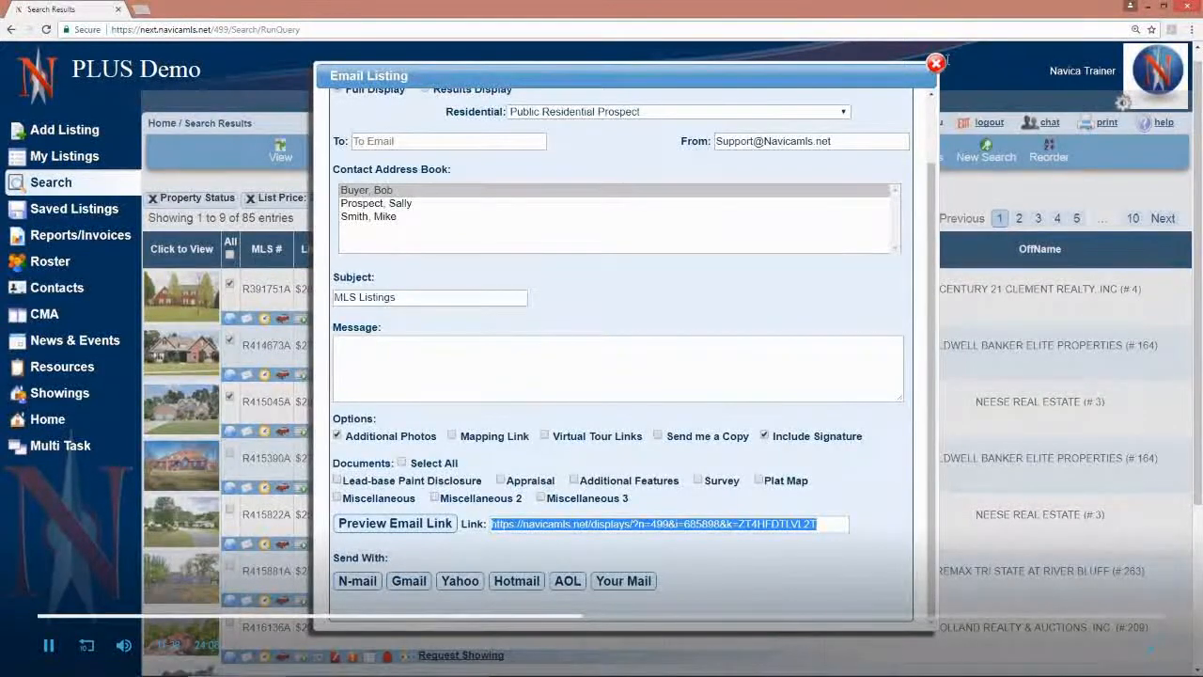
click(1109, 28)
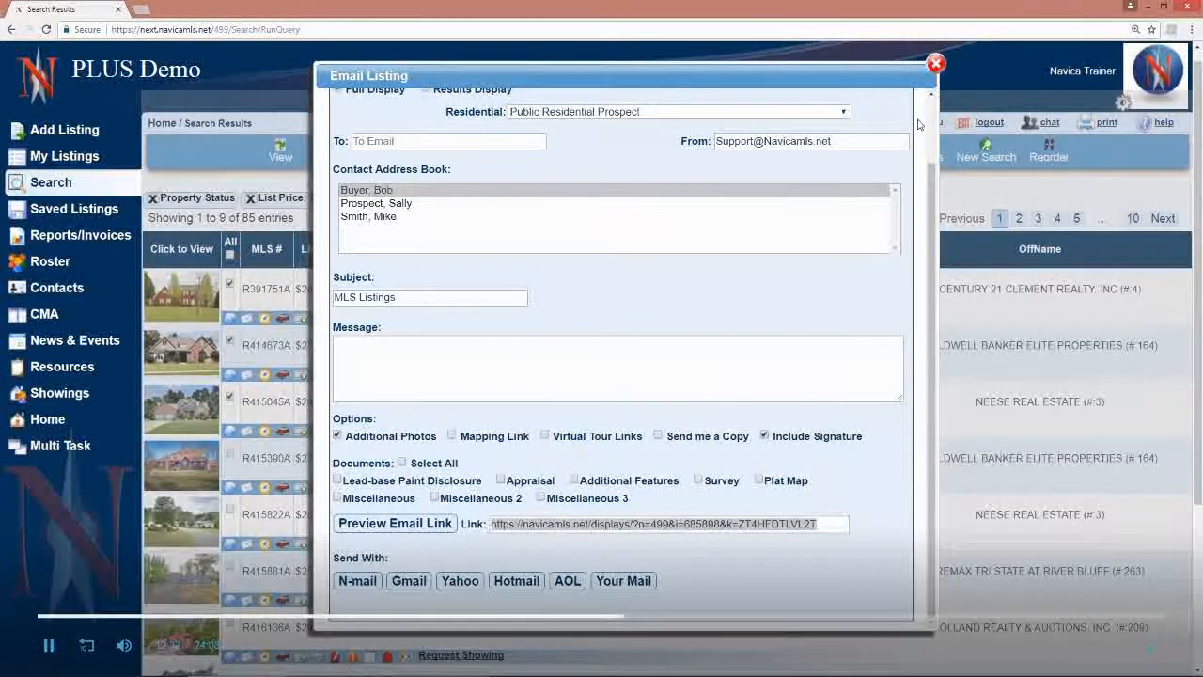
click(935, 65)
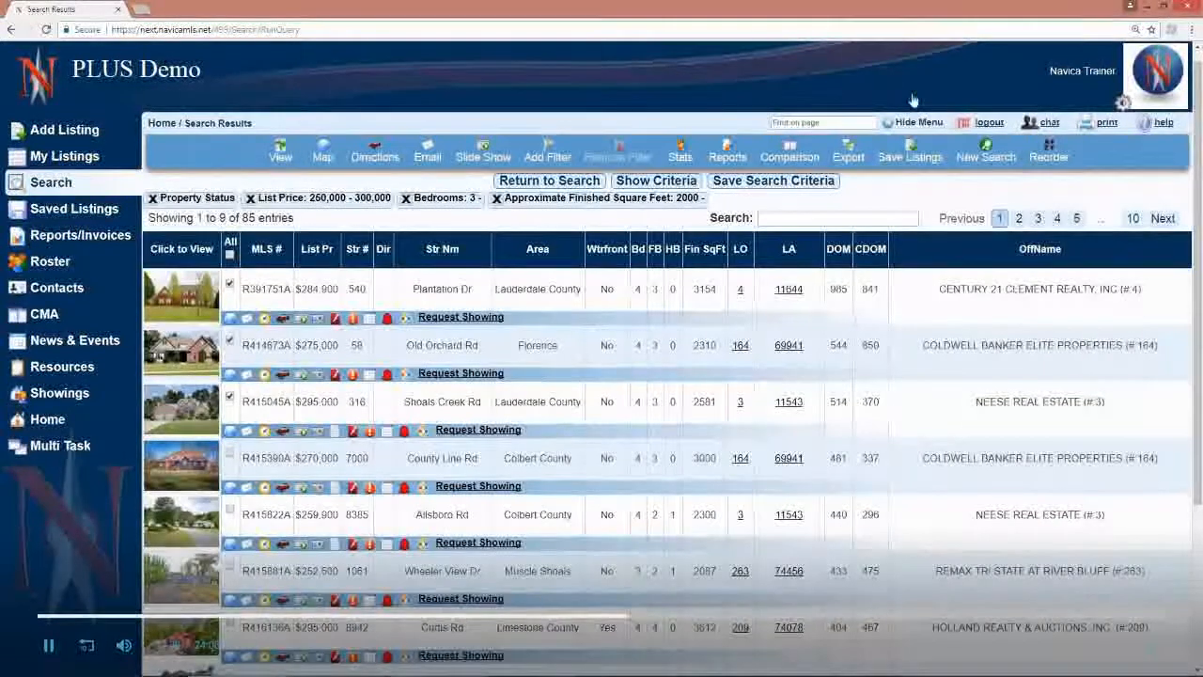
Step: View the first listing's change history by address and by MLS number, and close the history
click(267, 319)
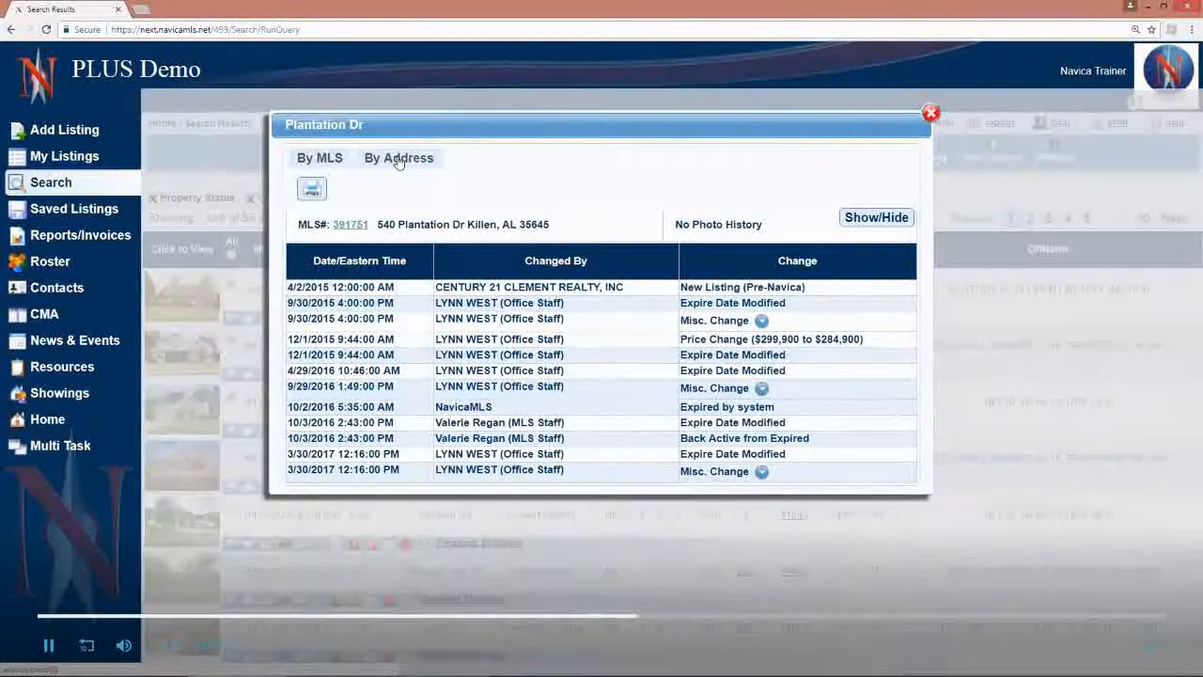
click(398, 160)
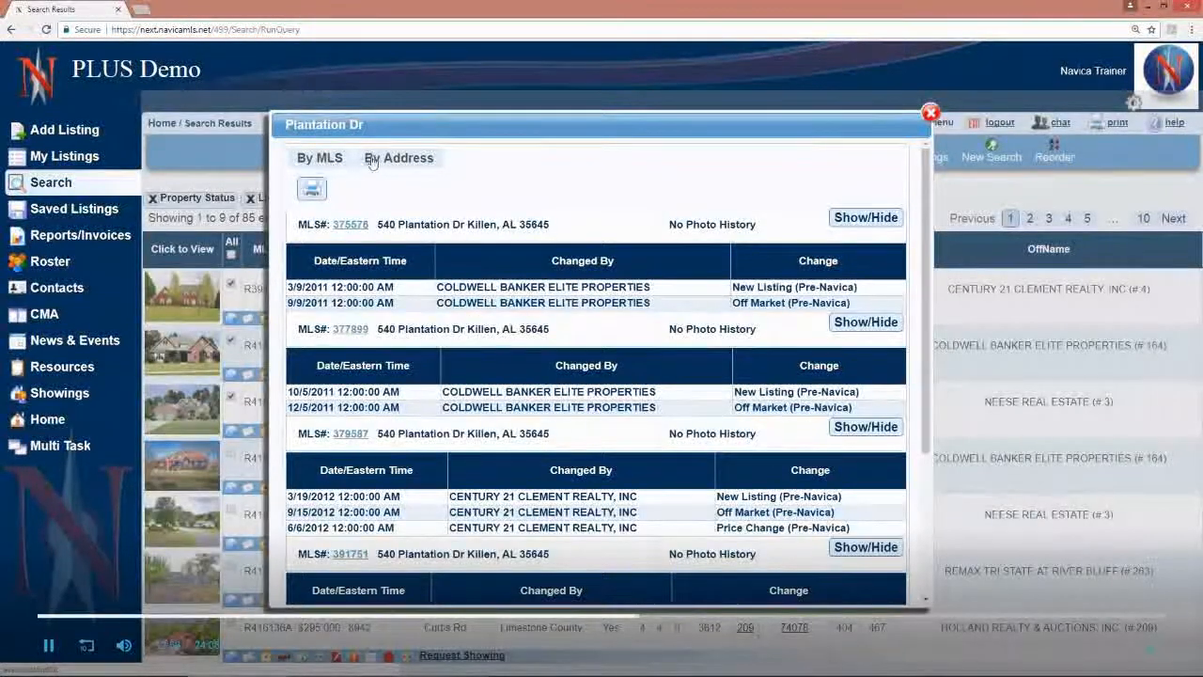
click(320, 159)
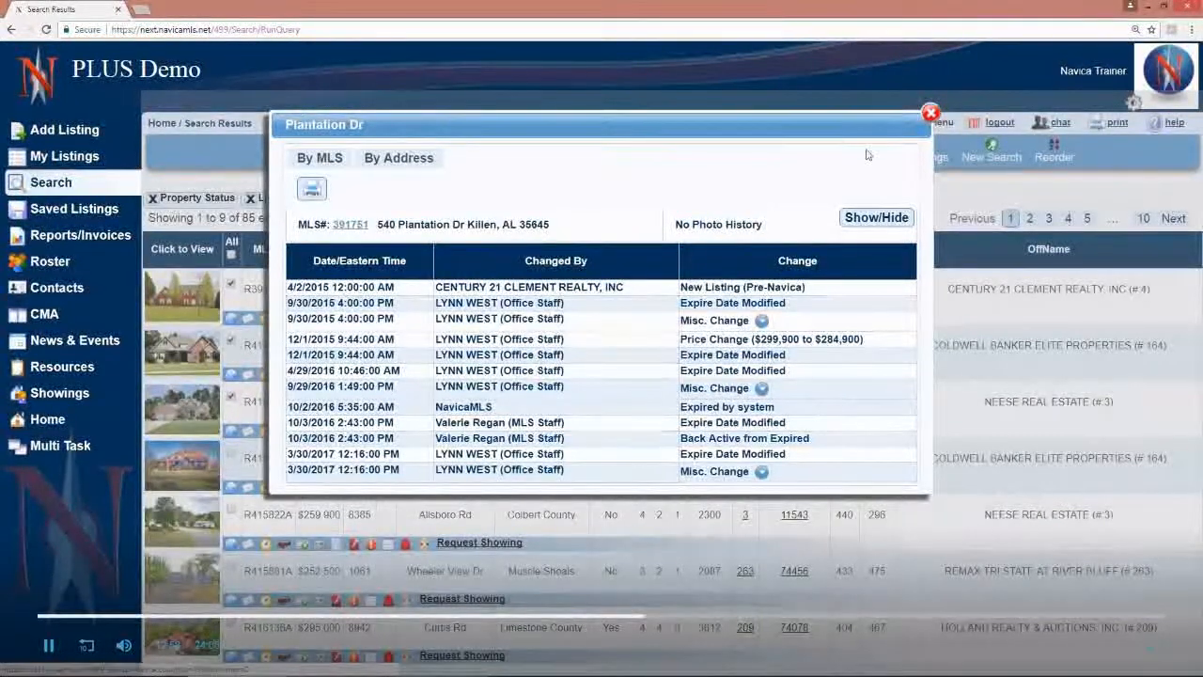
click(927, 116)
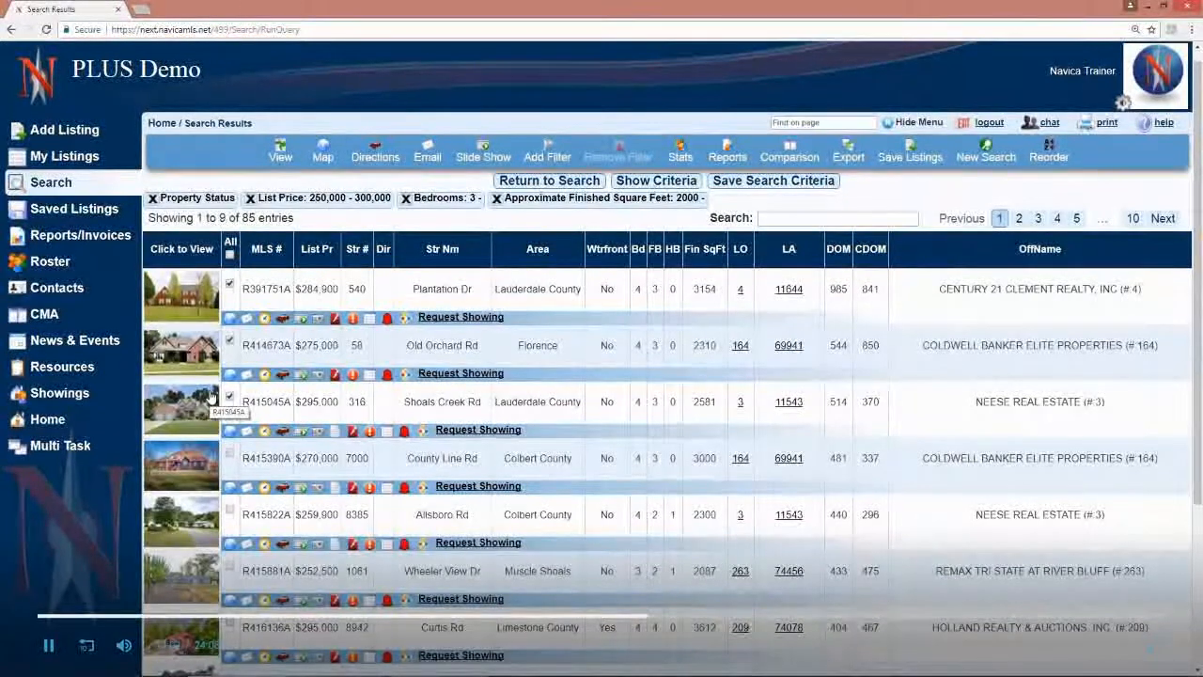
Step: Get driving directions from the preset start address to the first listing, read the route, and close it
click(282, 318)
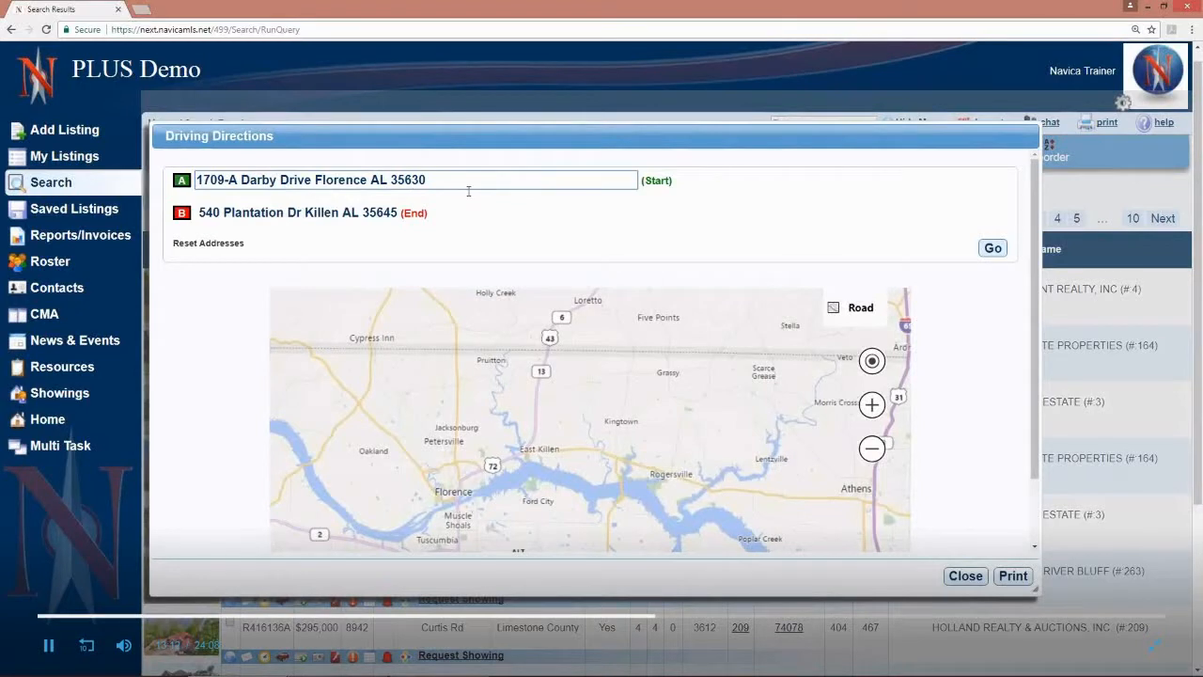
click(993, 248)
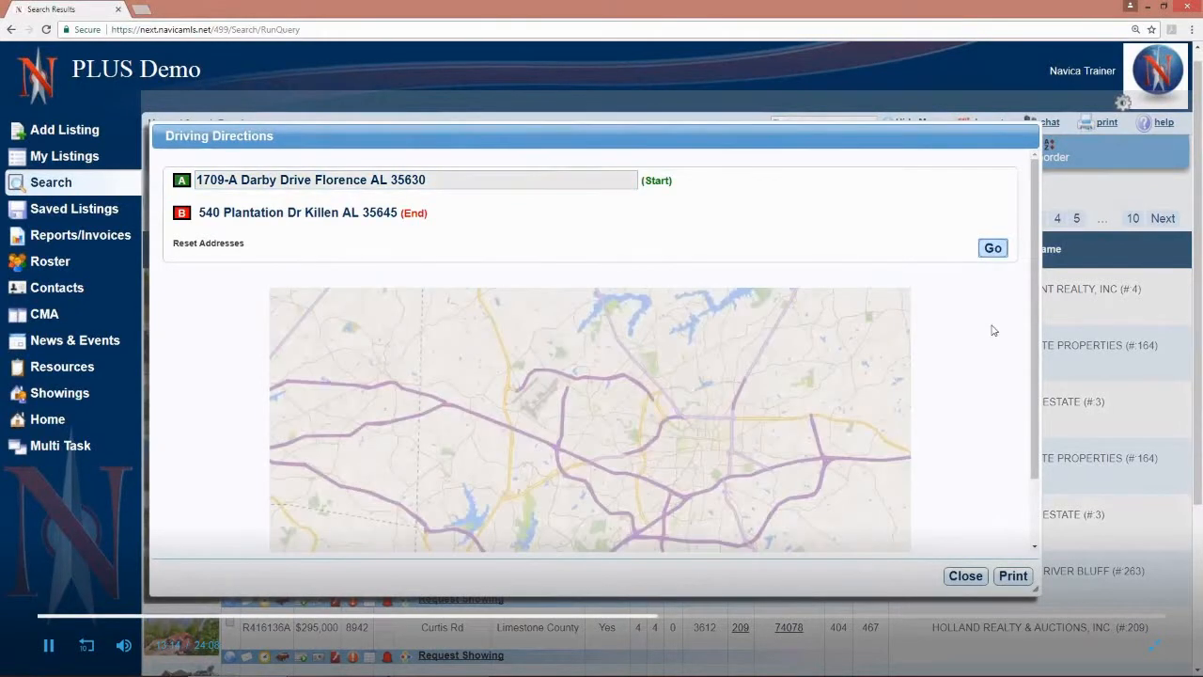
scroll(996, 394, down, 5)
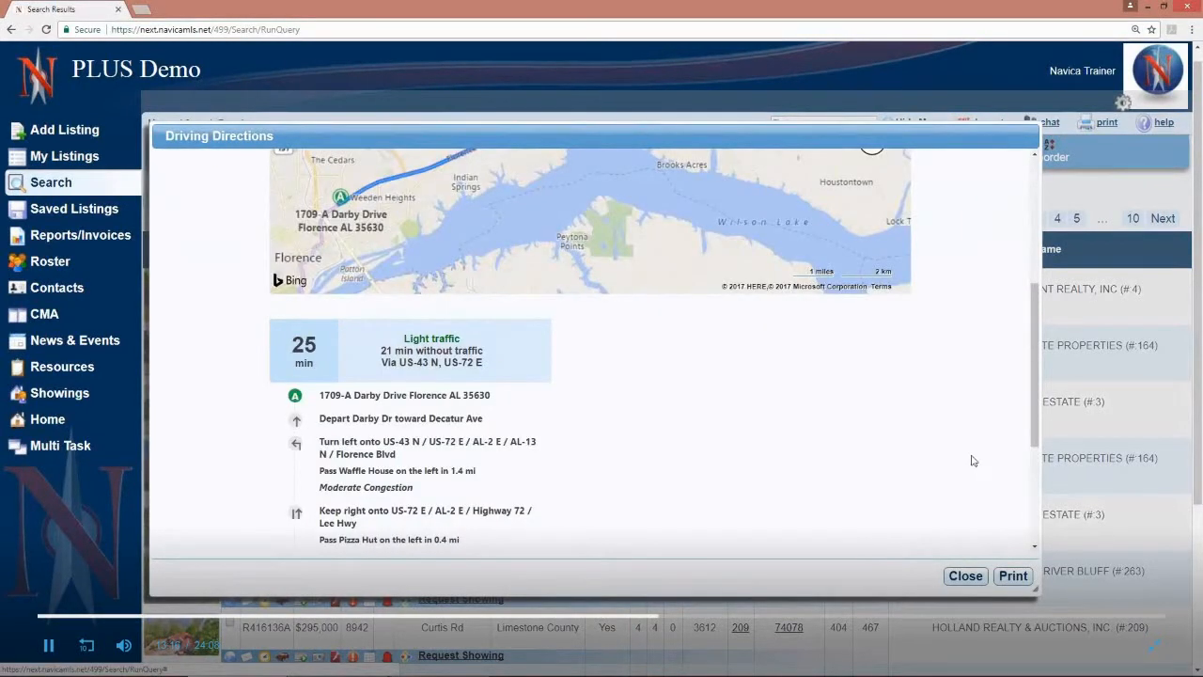
scroll(934, 467, down, 5)
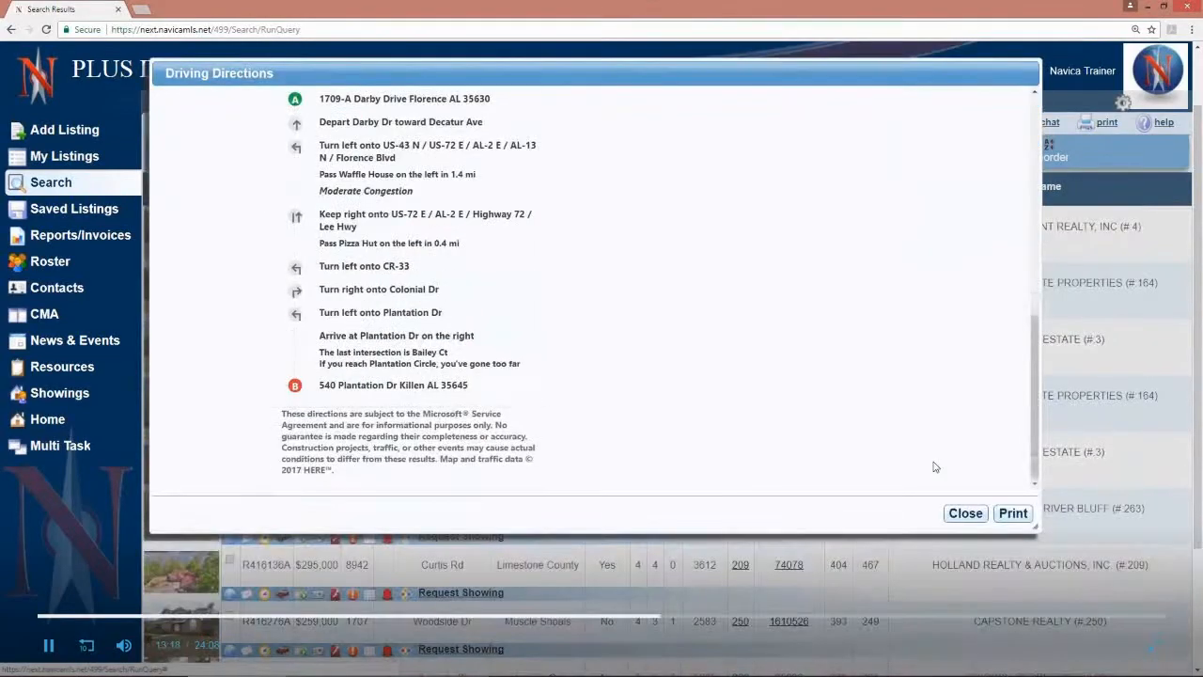
scroll(933, 467, up, 10)
click(965, 512)
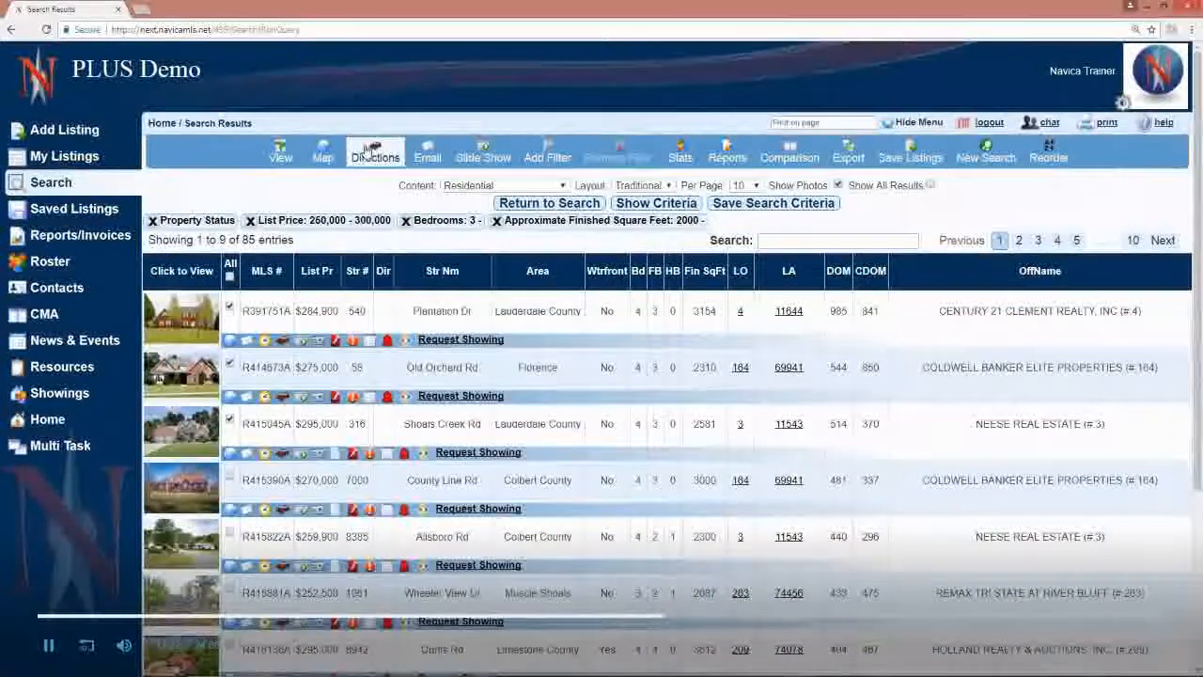
Step: Open driving directions for the three selected listings and resequence the stops so the last one comes first
click(375, 150)
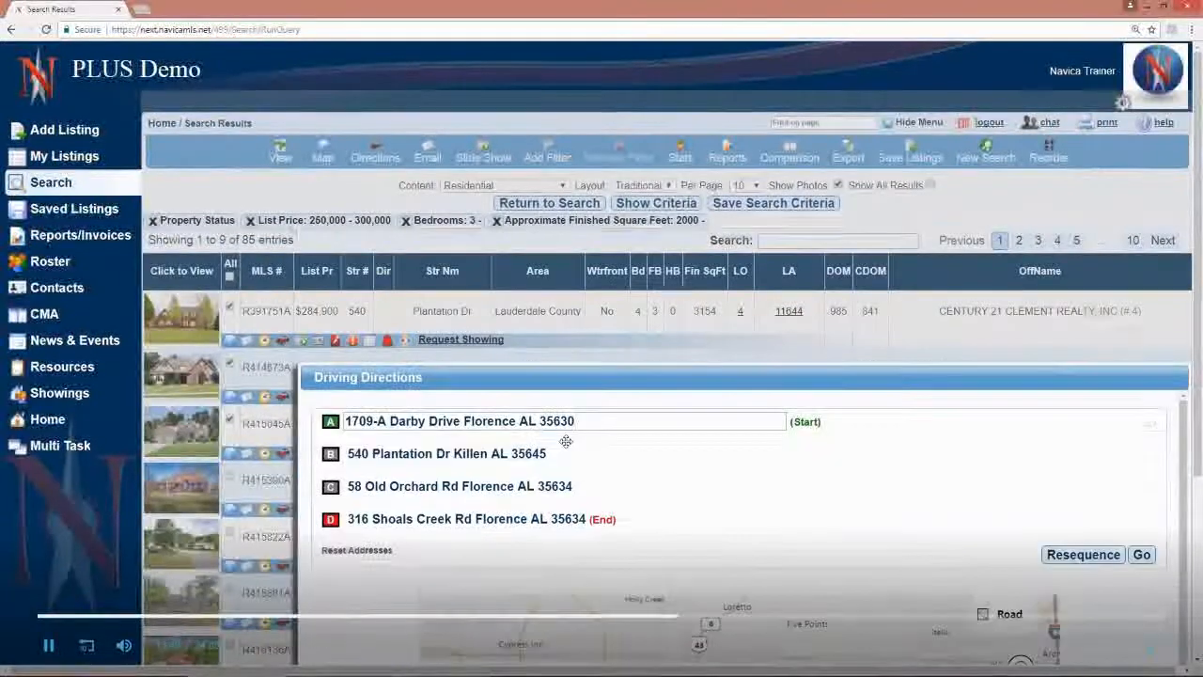
drag(531, 395, 425, 135)
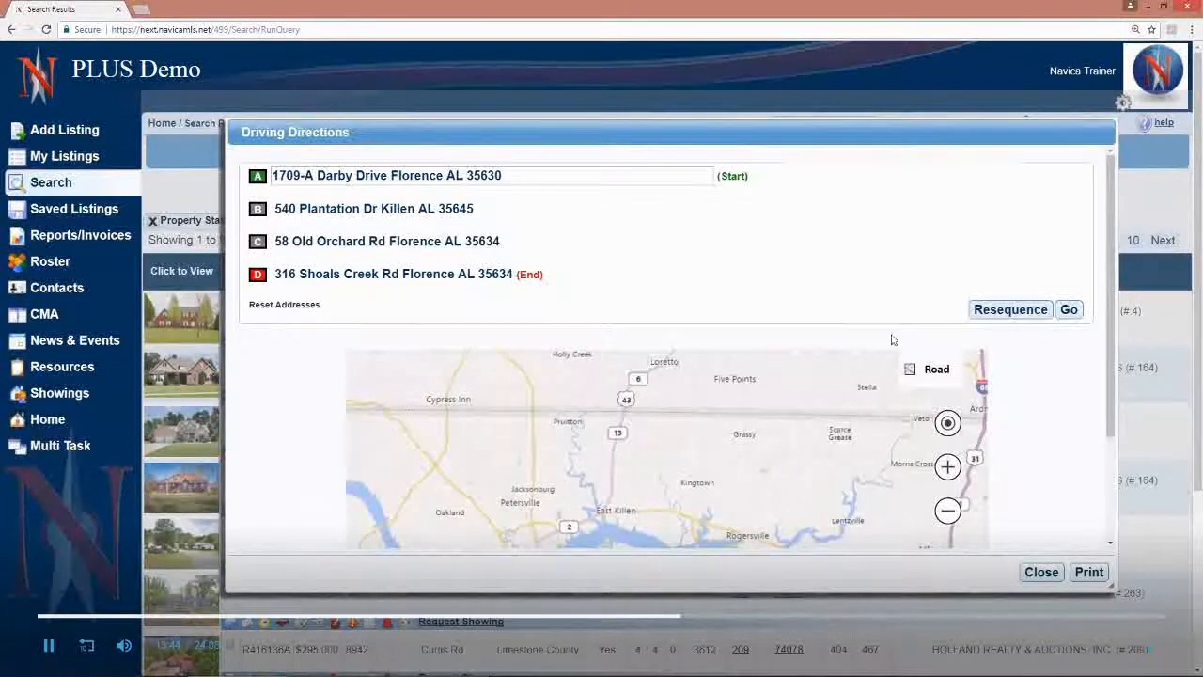
click(995, 309)
drag(669, 272, 554, 208)
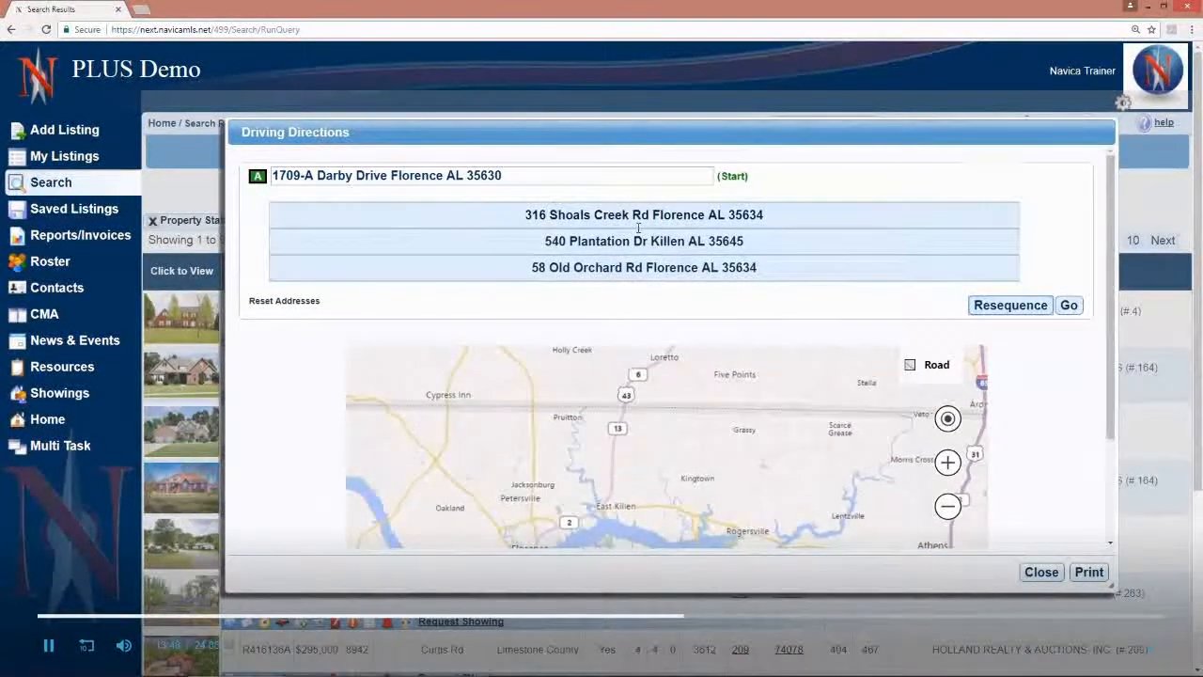
Step: Move the Killen stop to the end of the route, calculate the driving directions, and read them through before closing
drag(632, 241, 632, 271)
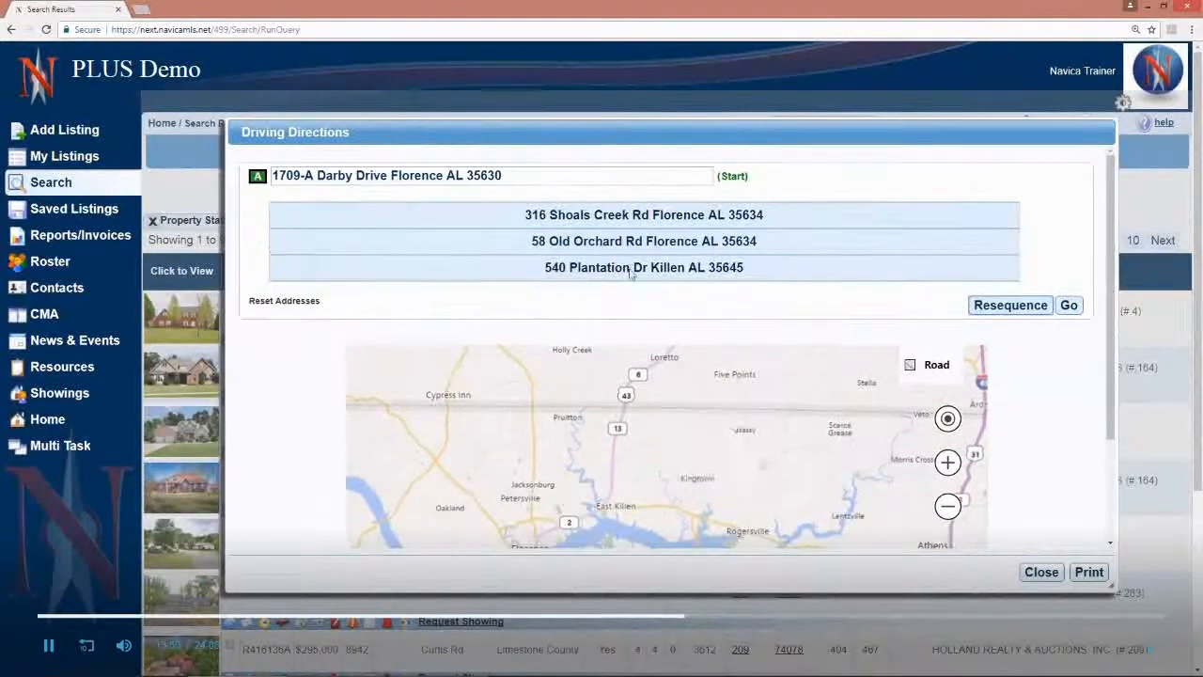
click(1069, 305)
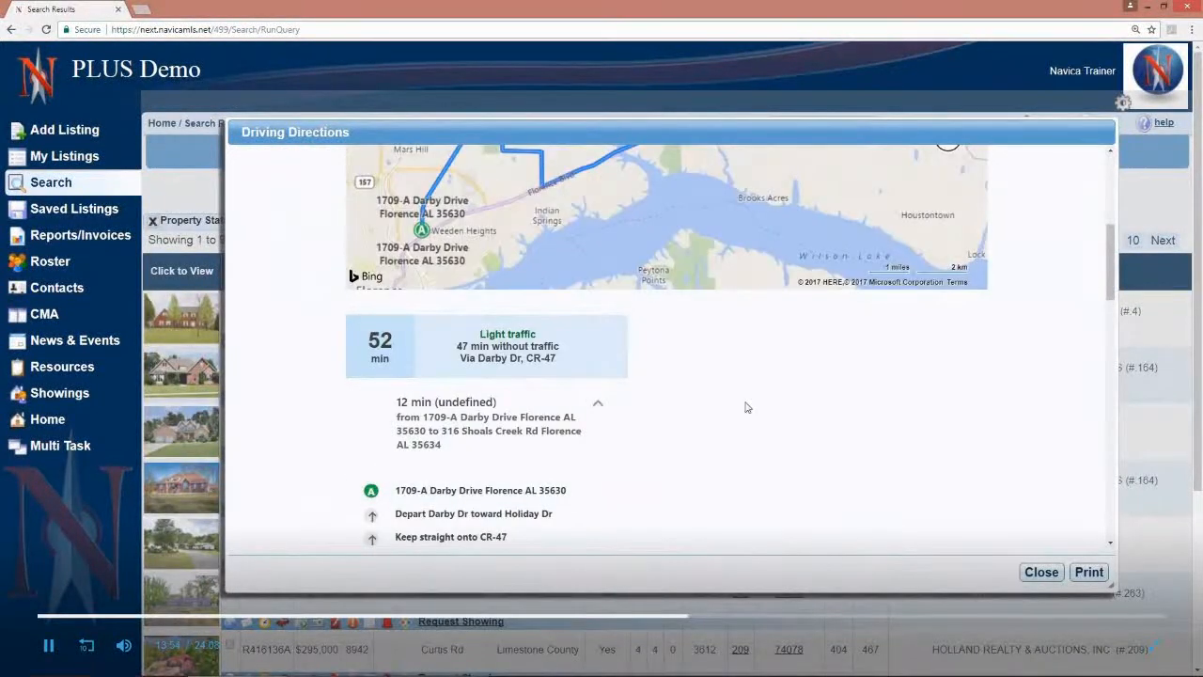
scroll(762, 409, down, 1)
scroll(762, 409, down, 4)
scroll(761, 408, down, 3)
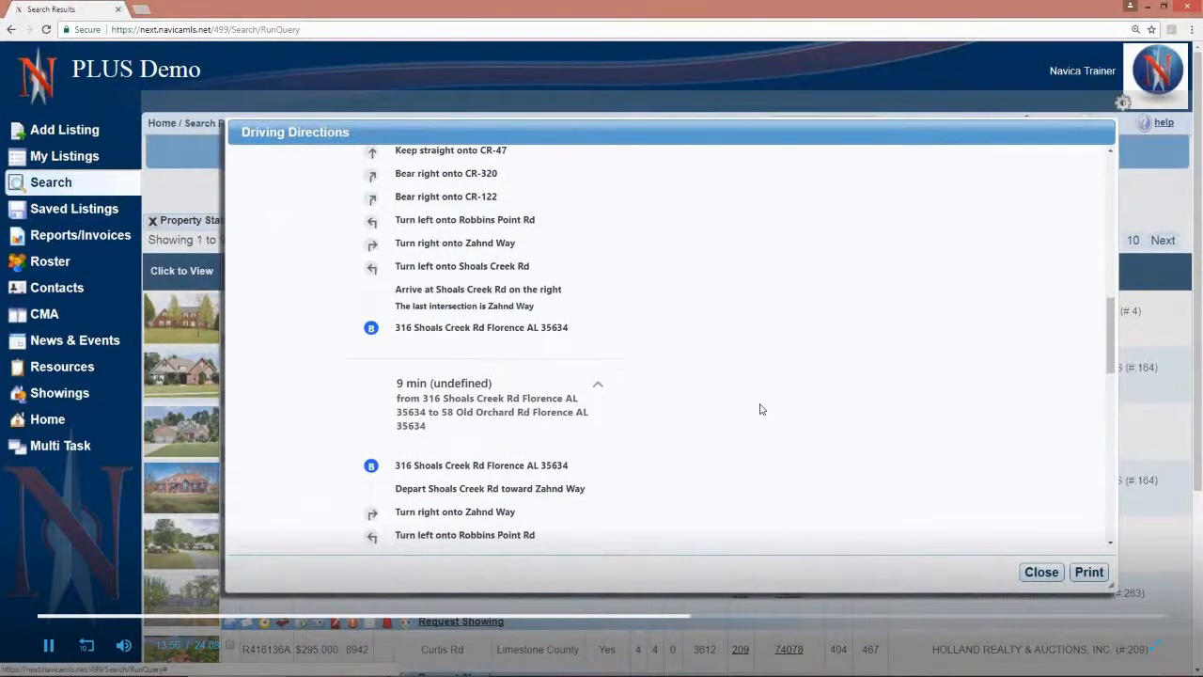
scroll(761, 409, down, 7)
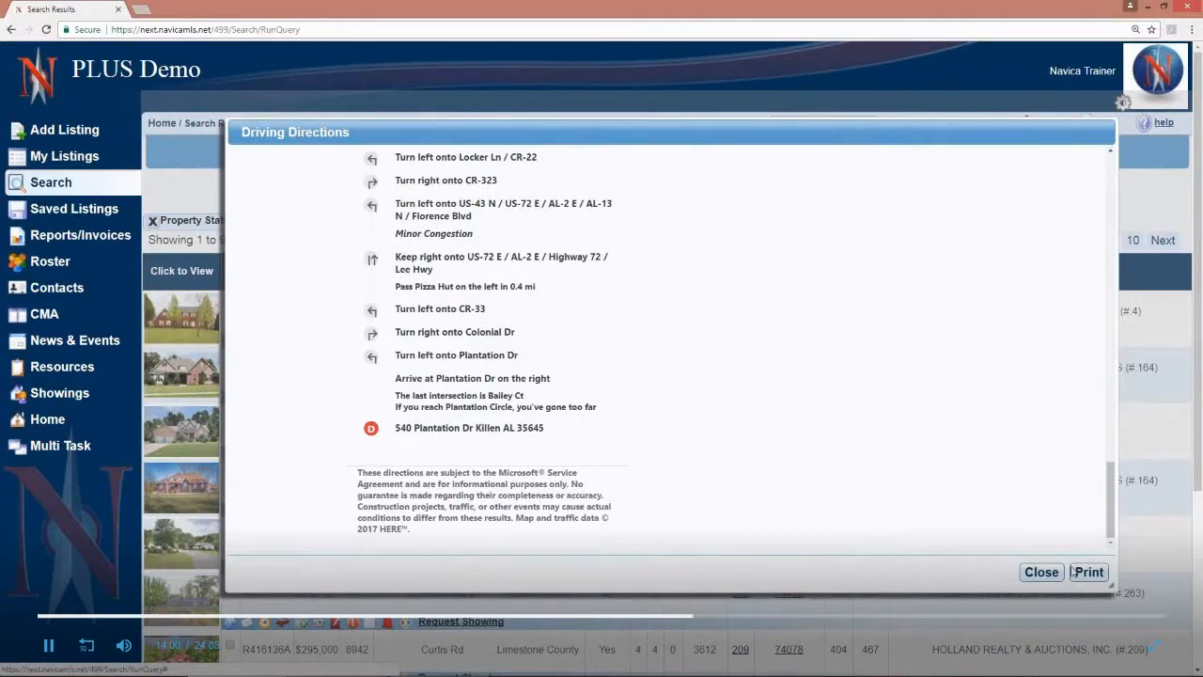
click(1039, 572)
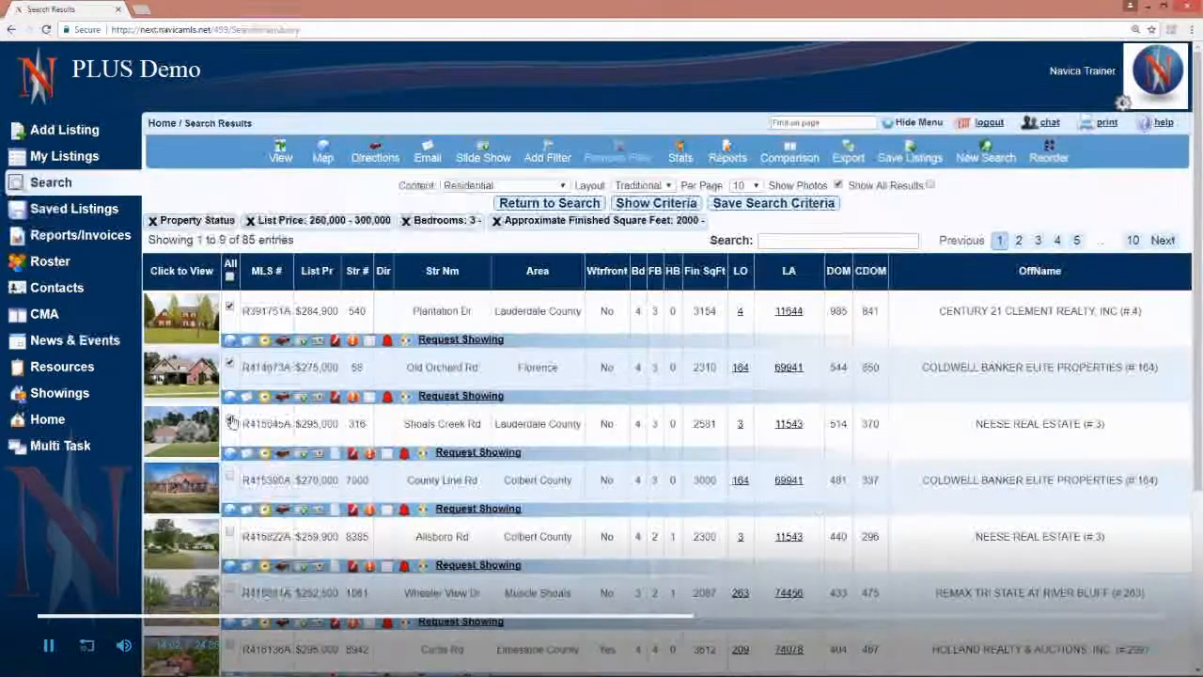
Step: Preview the first listing's slide show along with its email form, and close it without sending
click(301, 343)
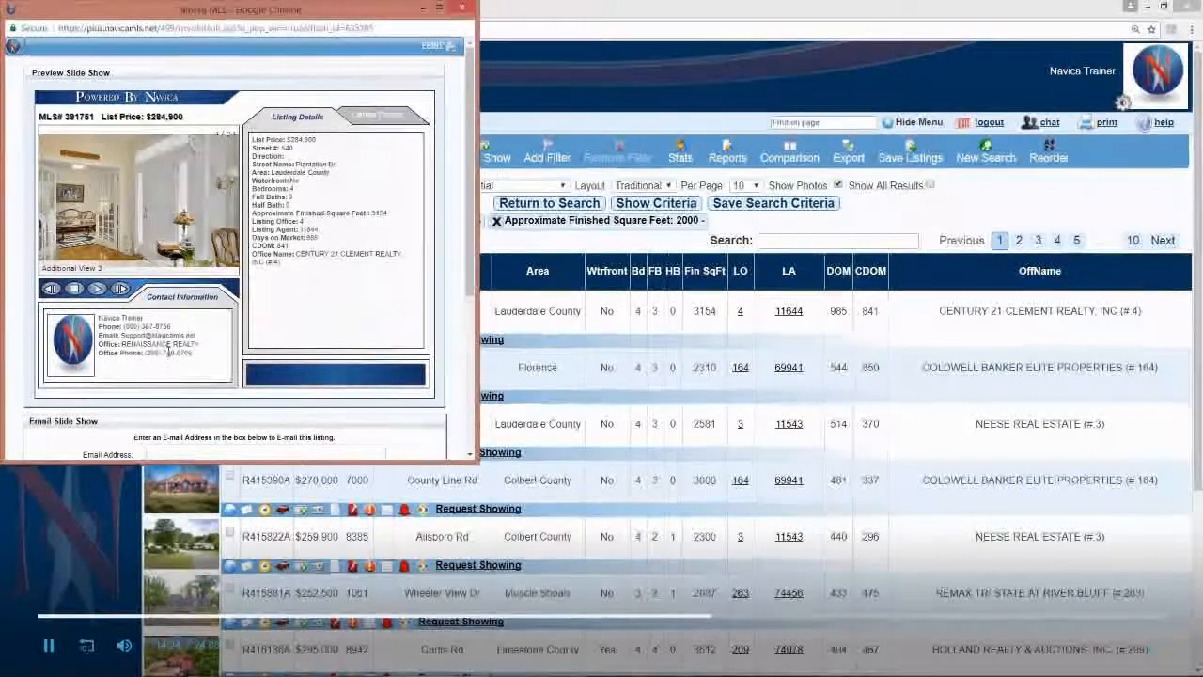
scroll(167, 352, down, 2)
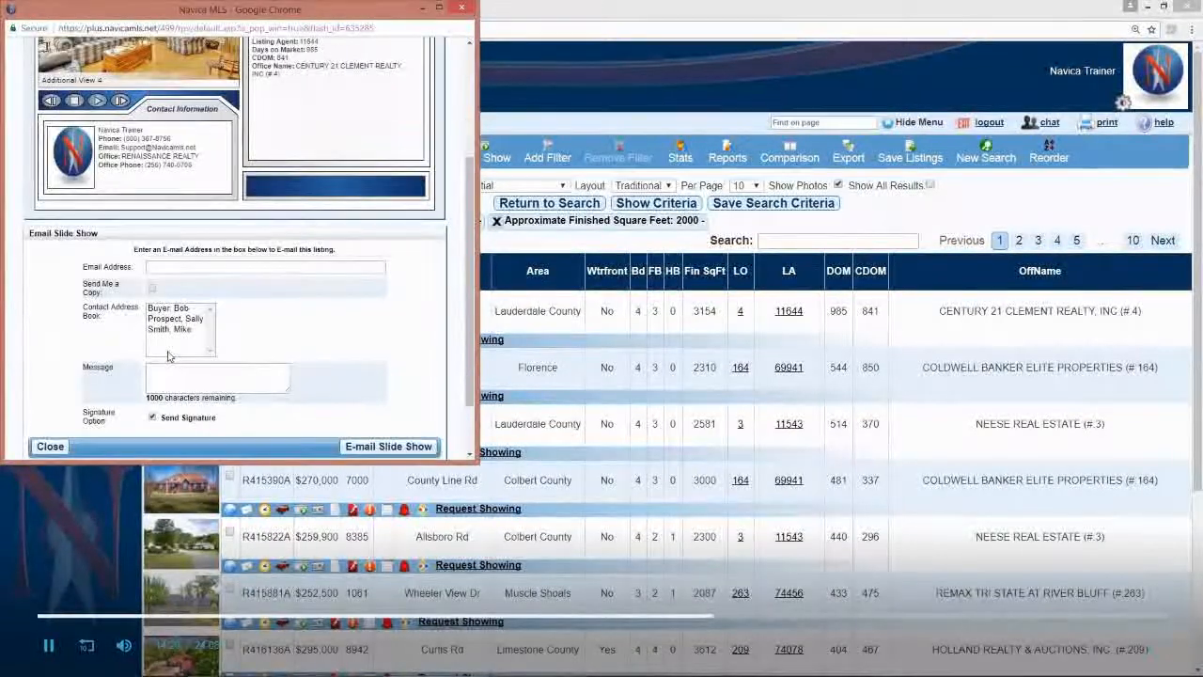
scroll(170, 355, up, 2)
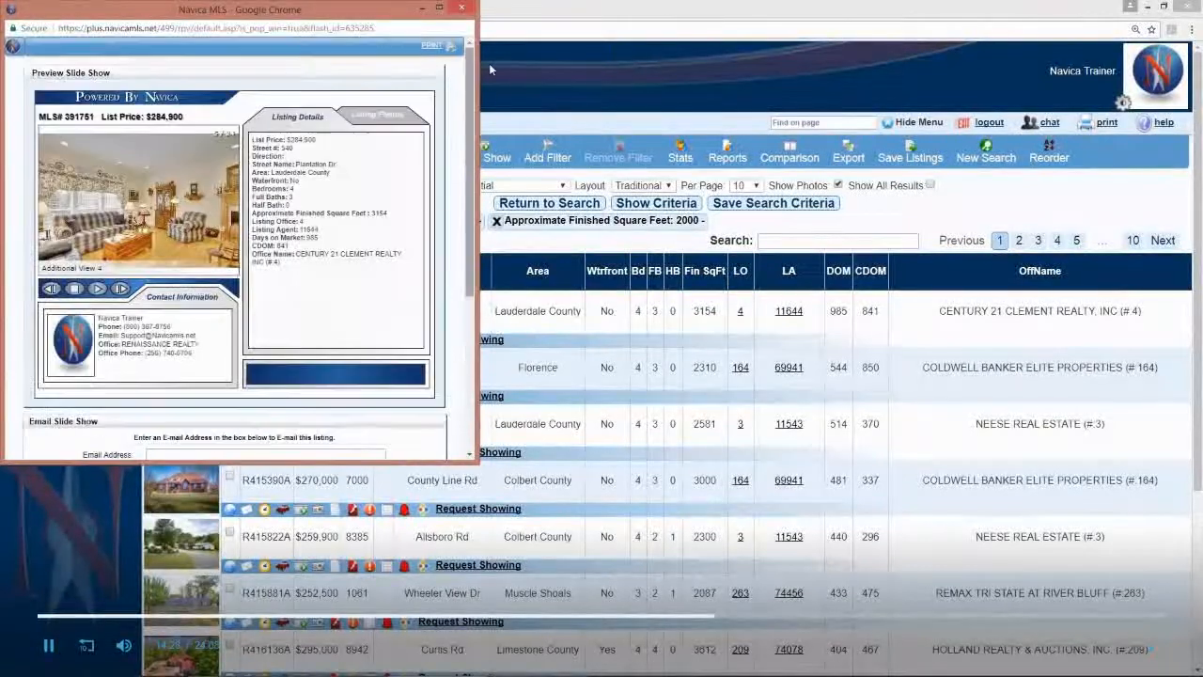
click(462, 8)
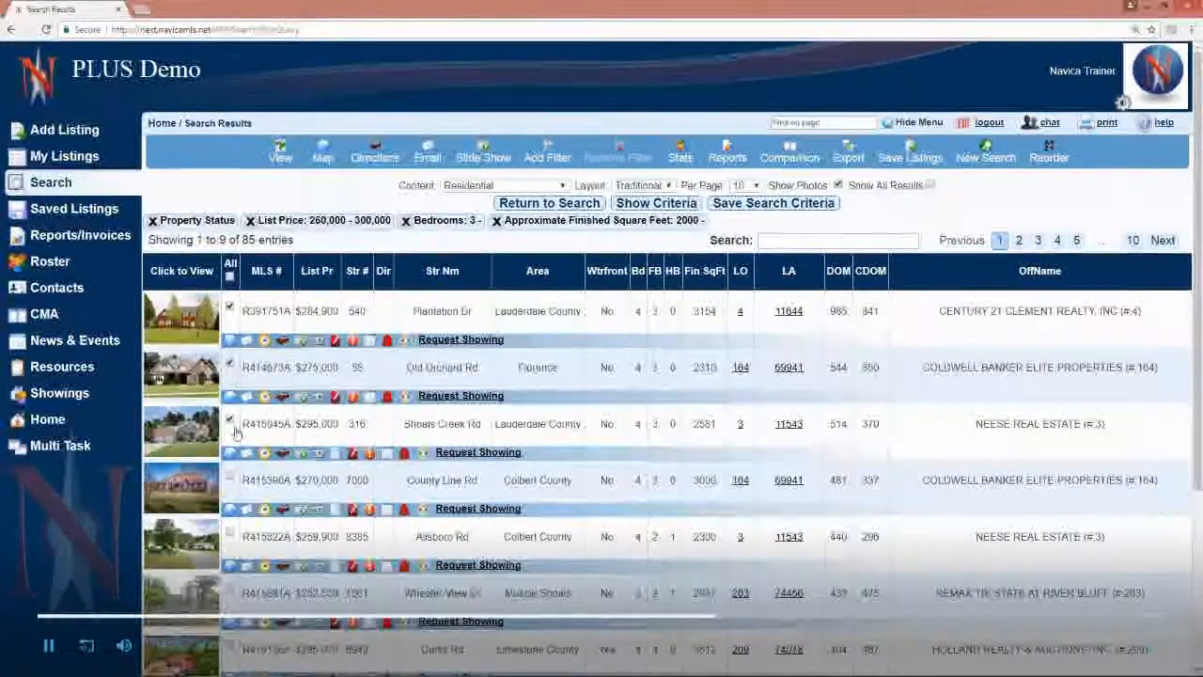
Step: Preview the combined slide show for the three selected listings with its email form, and close it without sending
click(484, 158)
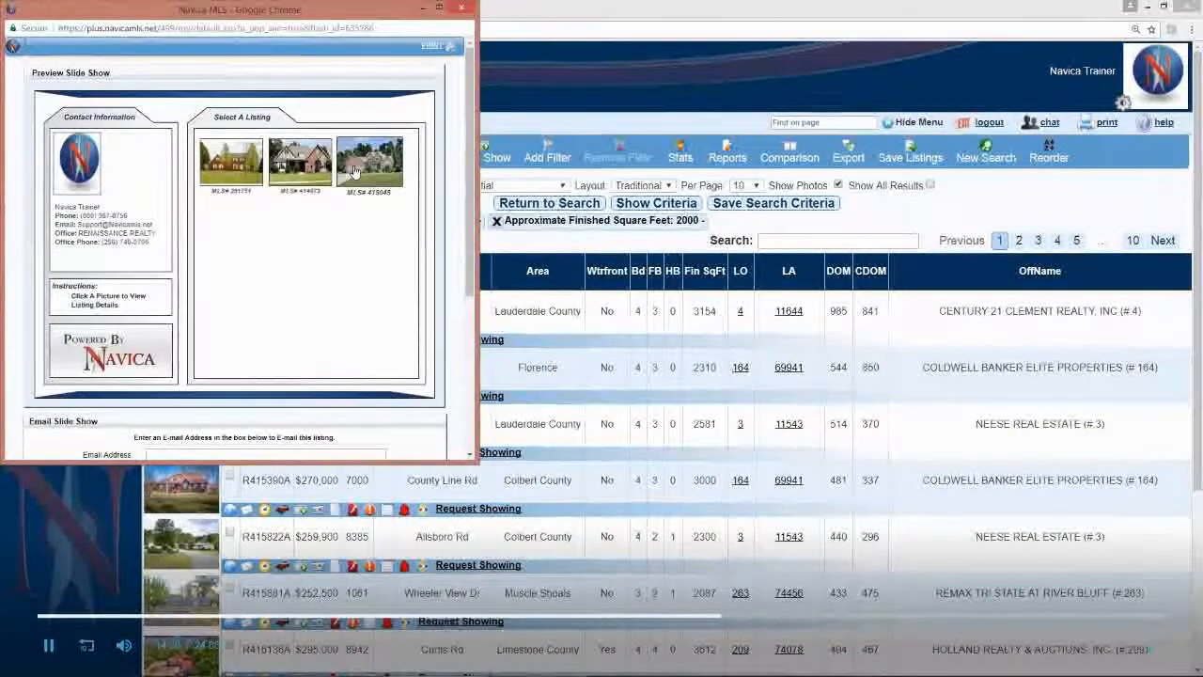
scroll(330, 289, down, 3)
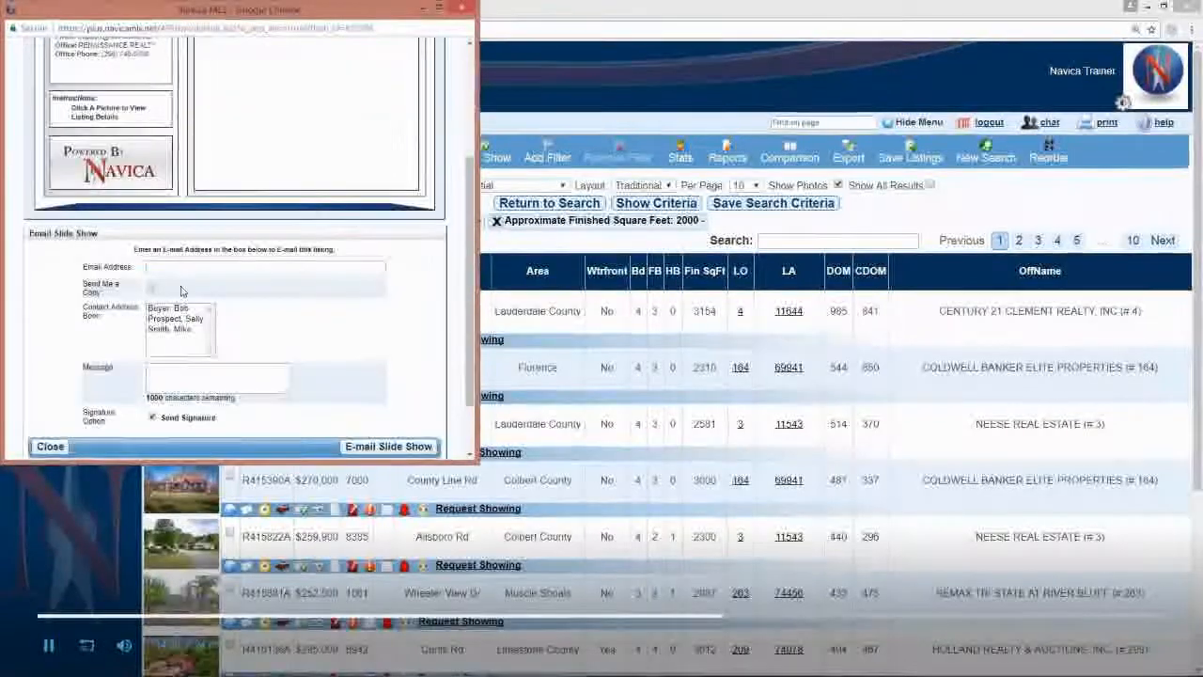
click(462, 13)
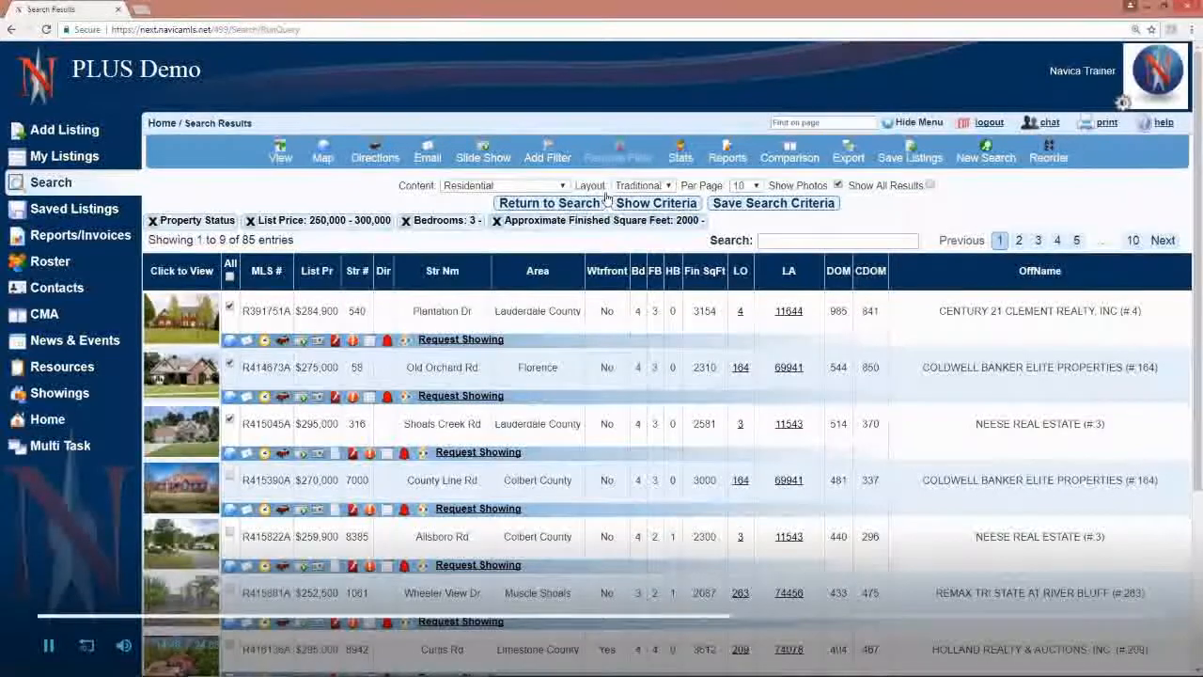
Step: Filter the results to the three selected listings, then deselect the third one and filter down to the remaining two
click(543, 148)
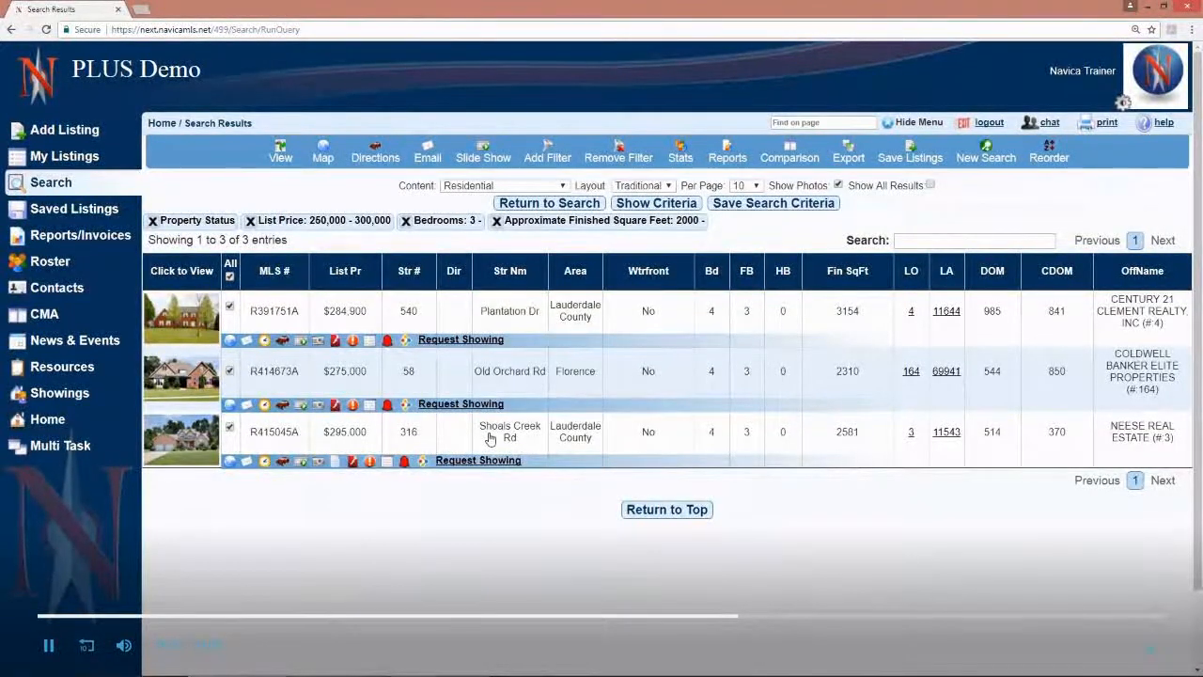
click(230, 428)
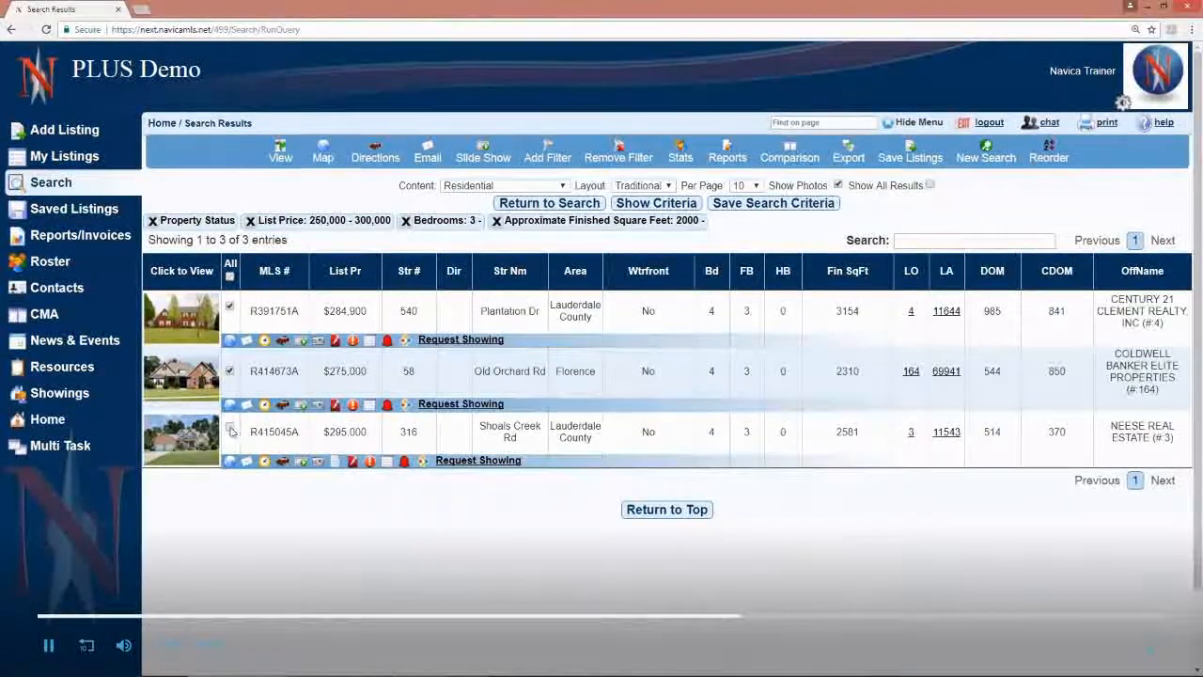
click(545, 156)
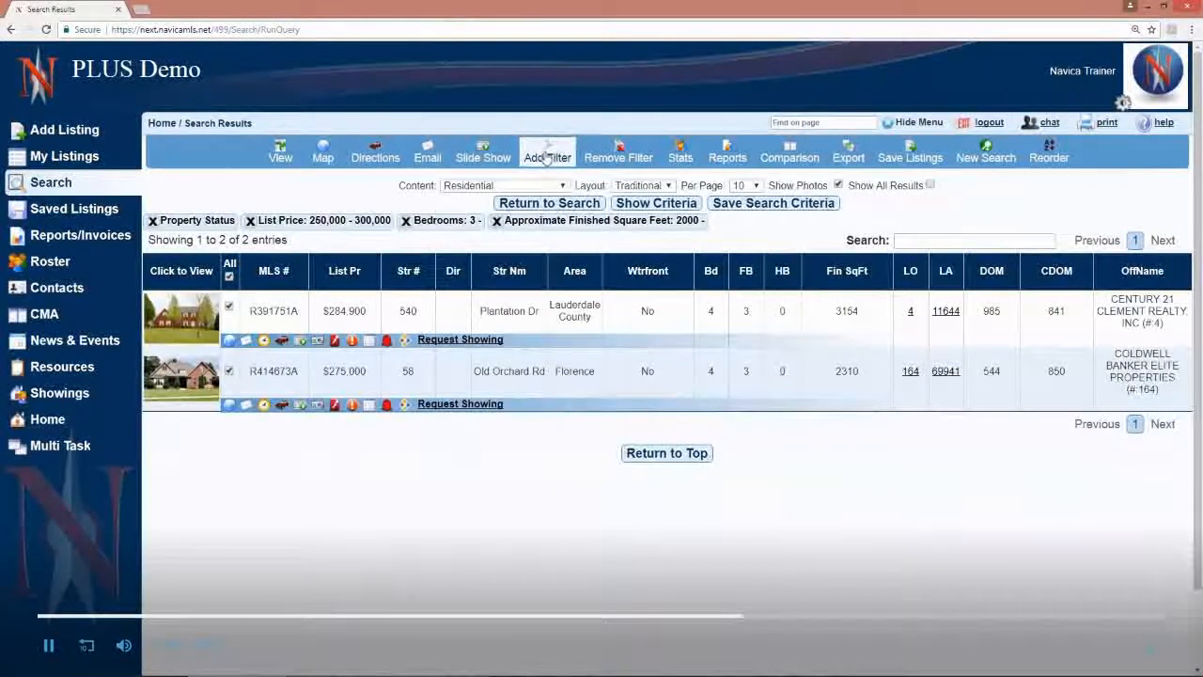
Step: Remove the filter from the search results and reselect the third listing
click(620, 157)
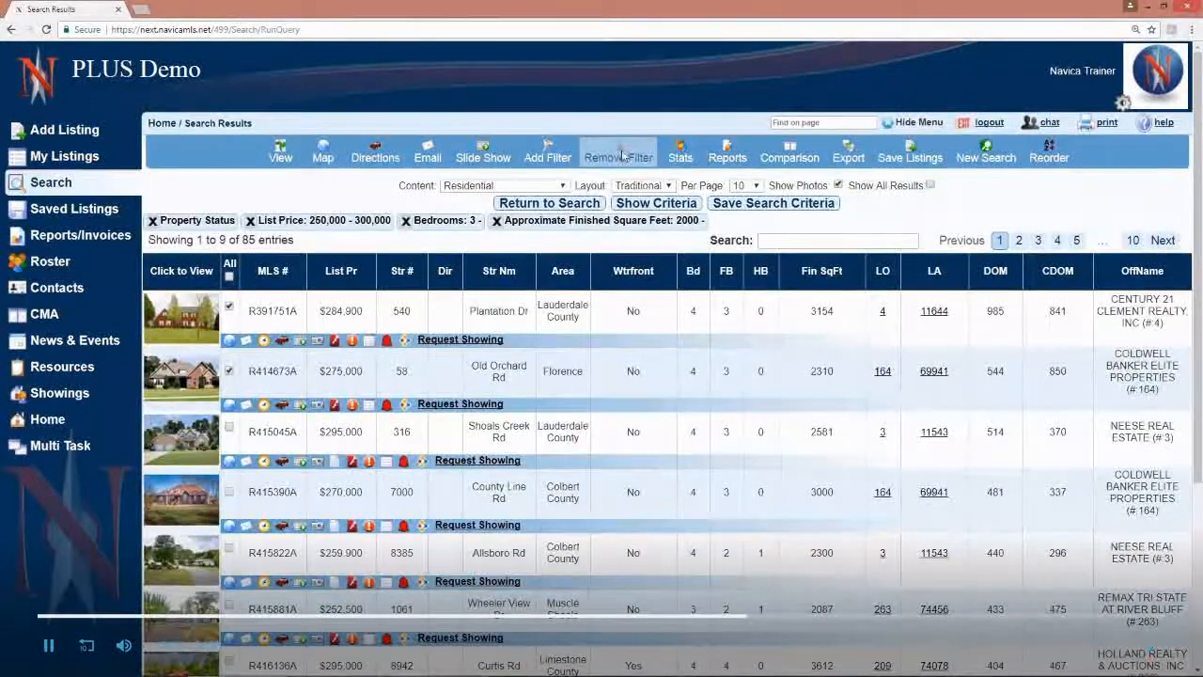
click(228, 430)
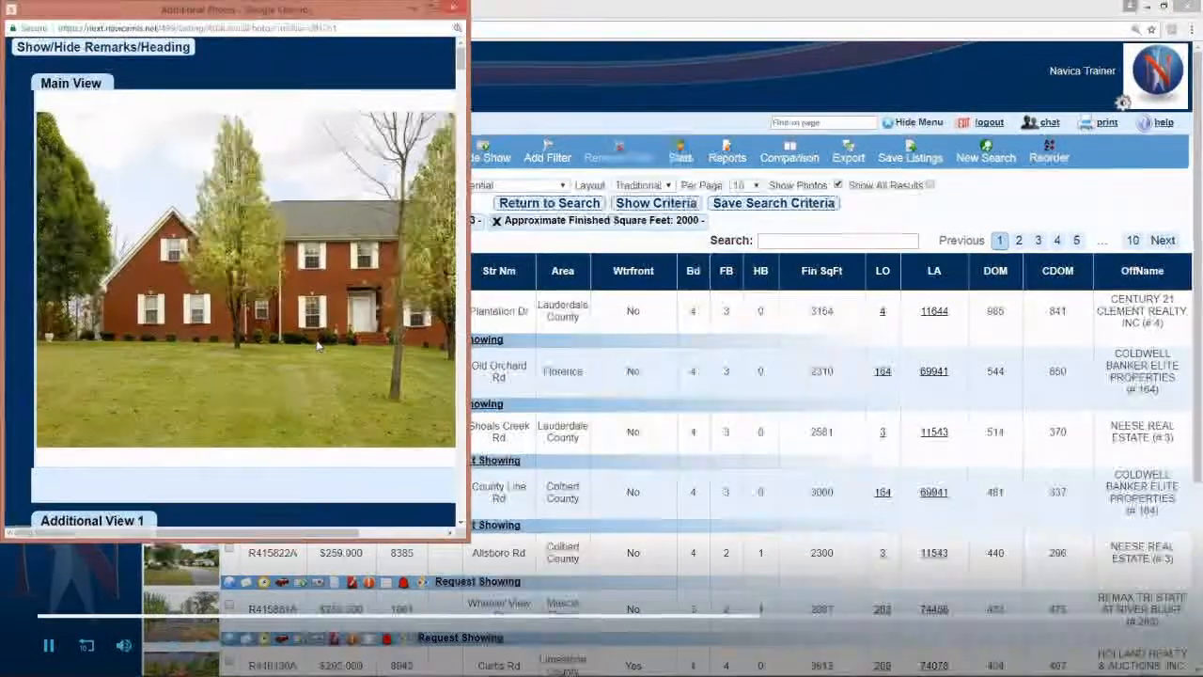
Step: View the first listing's additional photos in a maximized window, and close the window
click(431, 7)
scroll(765, 393, down, 8)
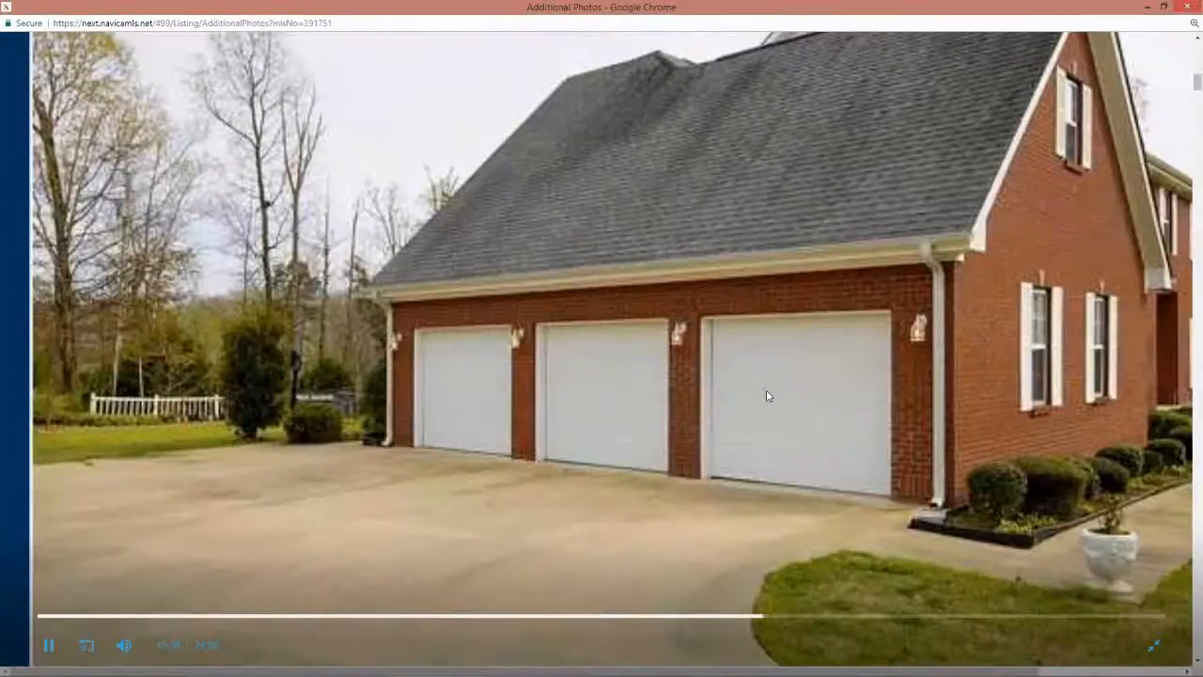
click(1187, 7)
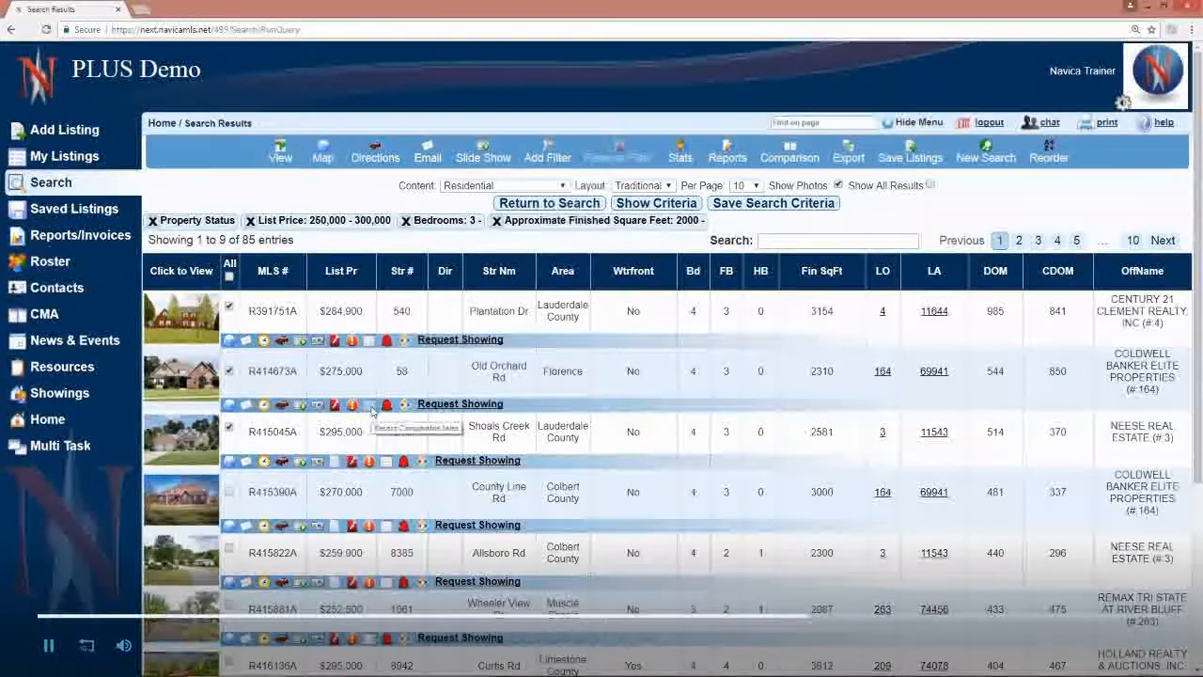
Step: View the recent comparable sales for the second listing and return to the original search
click(372, 412)
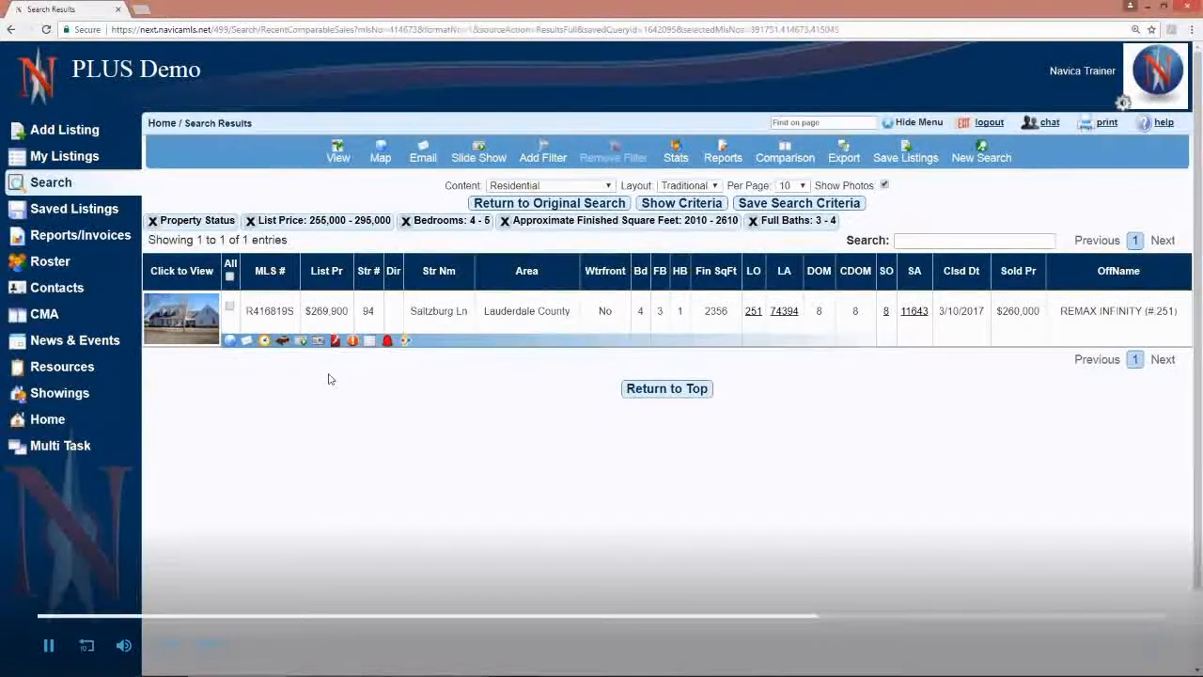
click(555, 206)
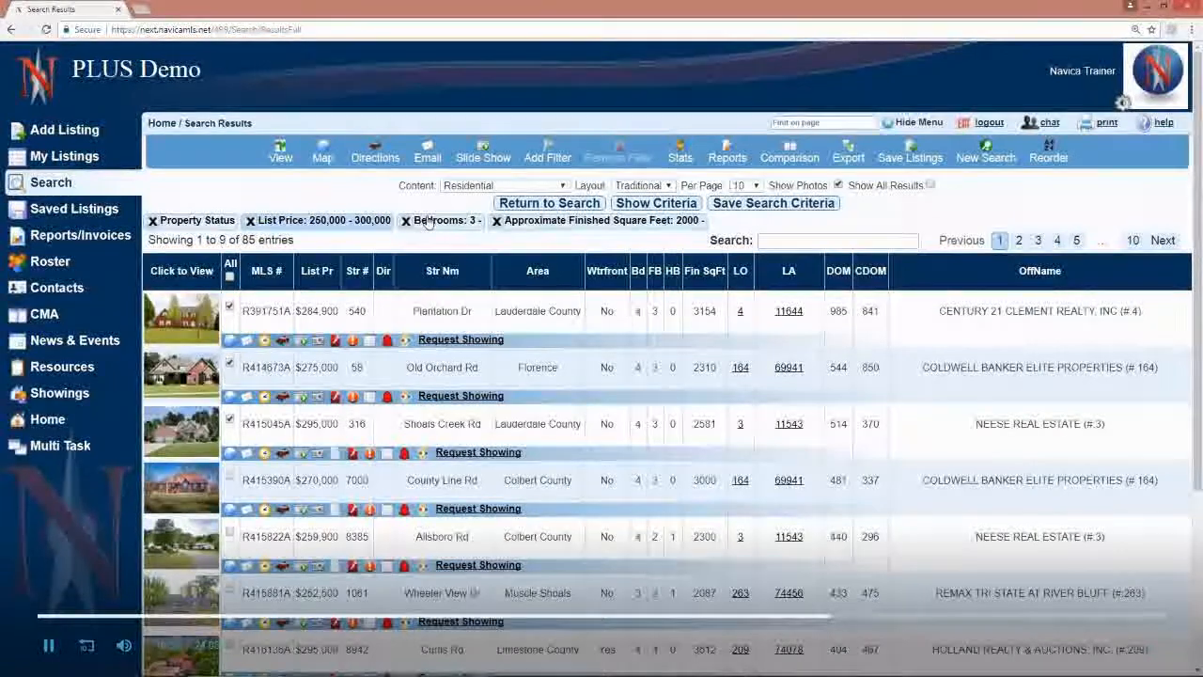
Step: Lower the minimum of the list price criterion to 240,000 and apply it to the search results
click(322, 220)
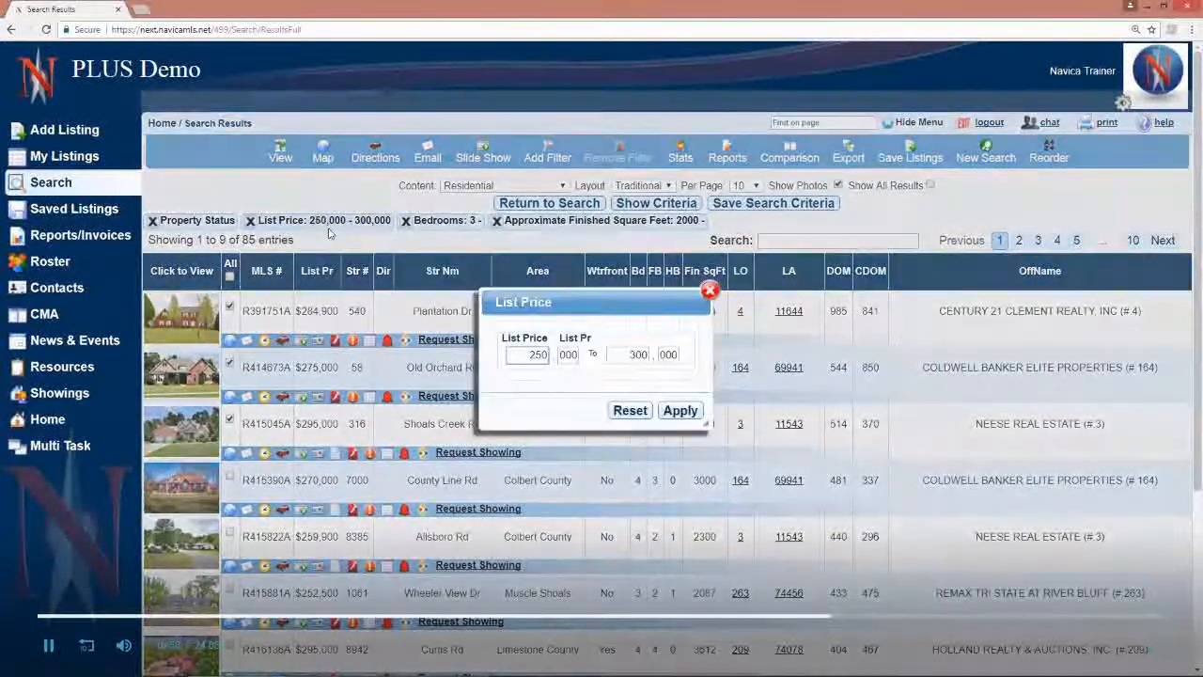
drag(529, 355, 562, 355)
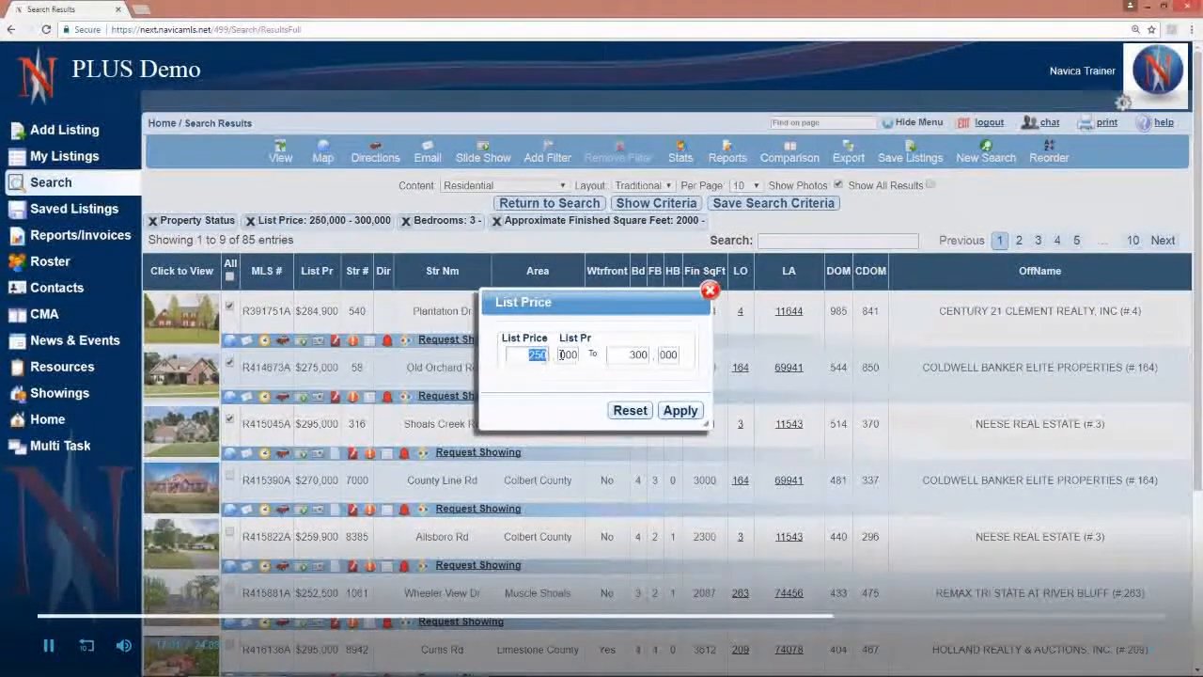
text(24)
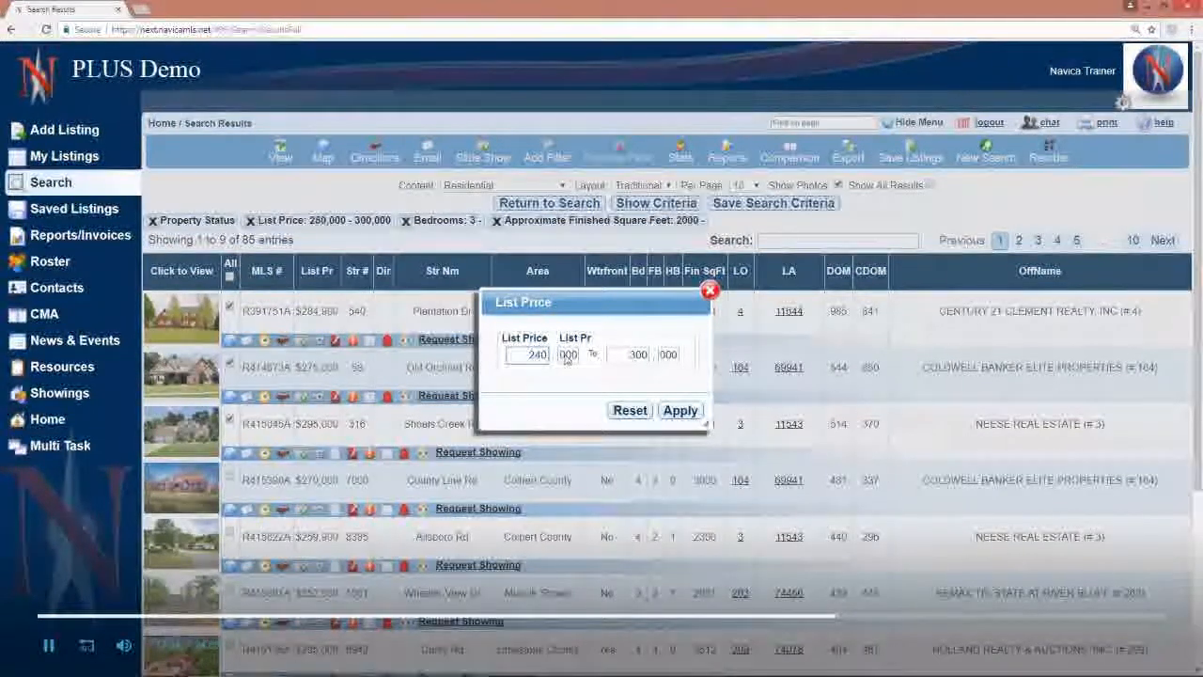
click(678, 411)
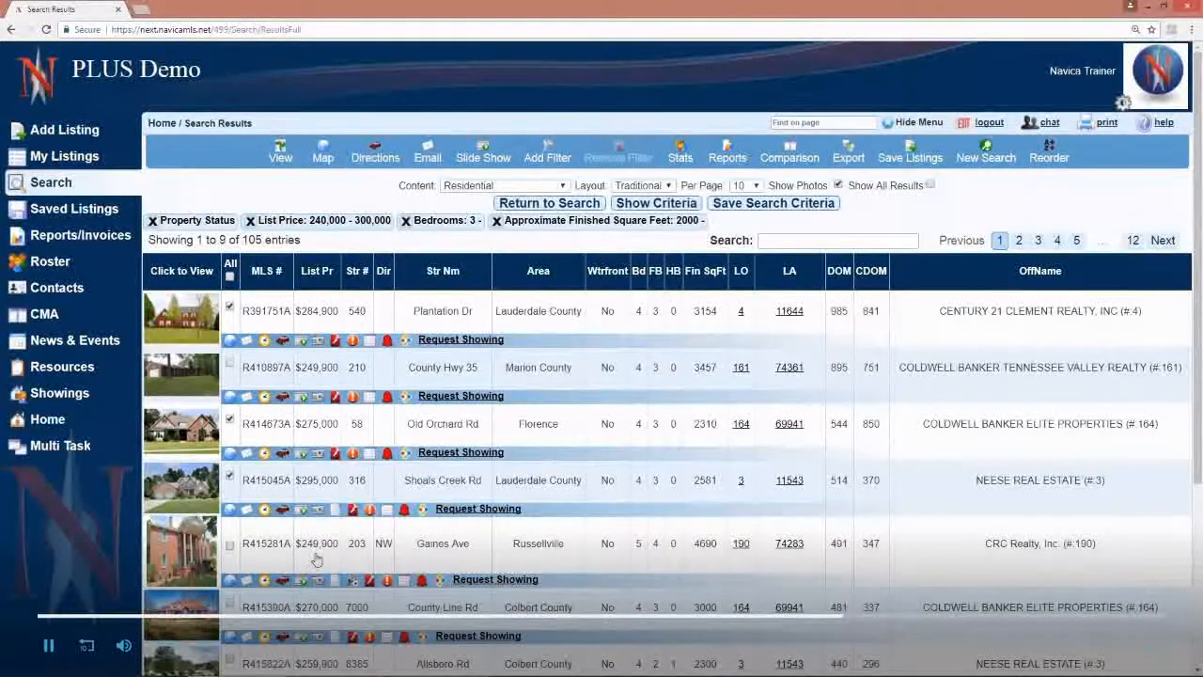
Step: View the recent comparable sales for the $270,000 Colbert County listing and return to the original search results
scroll(318, 559, down, 3)
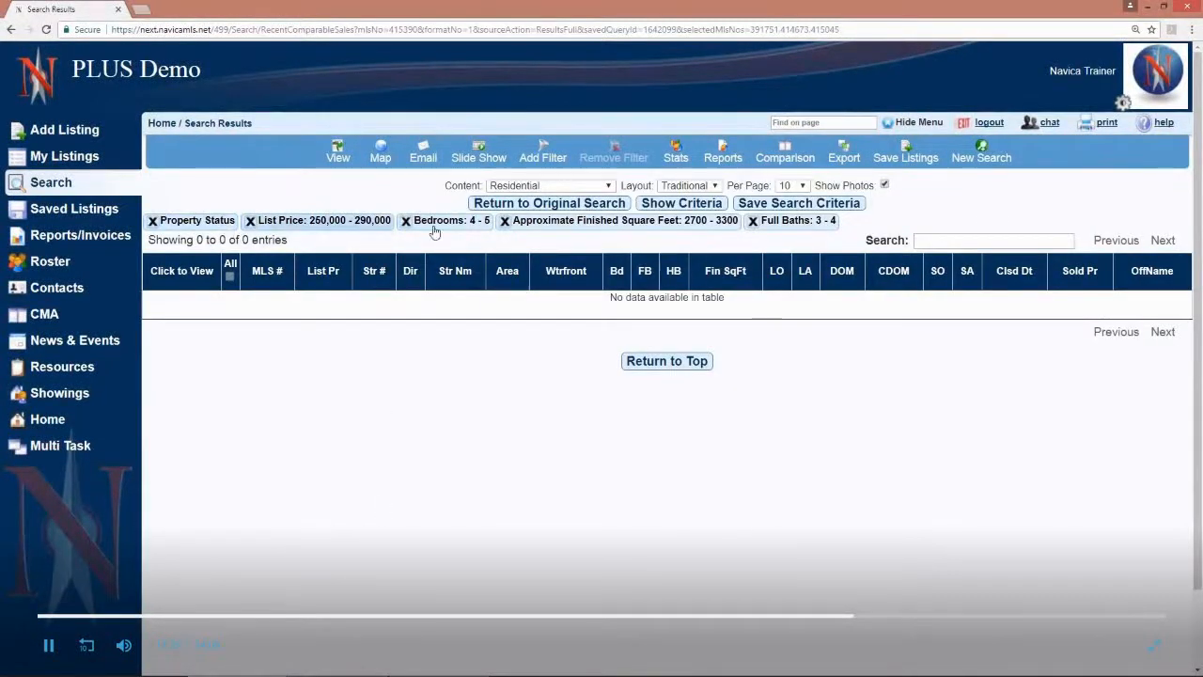
click(583, 207)
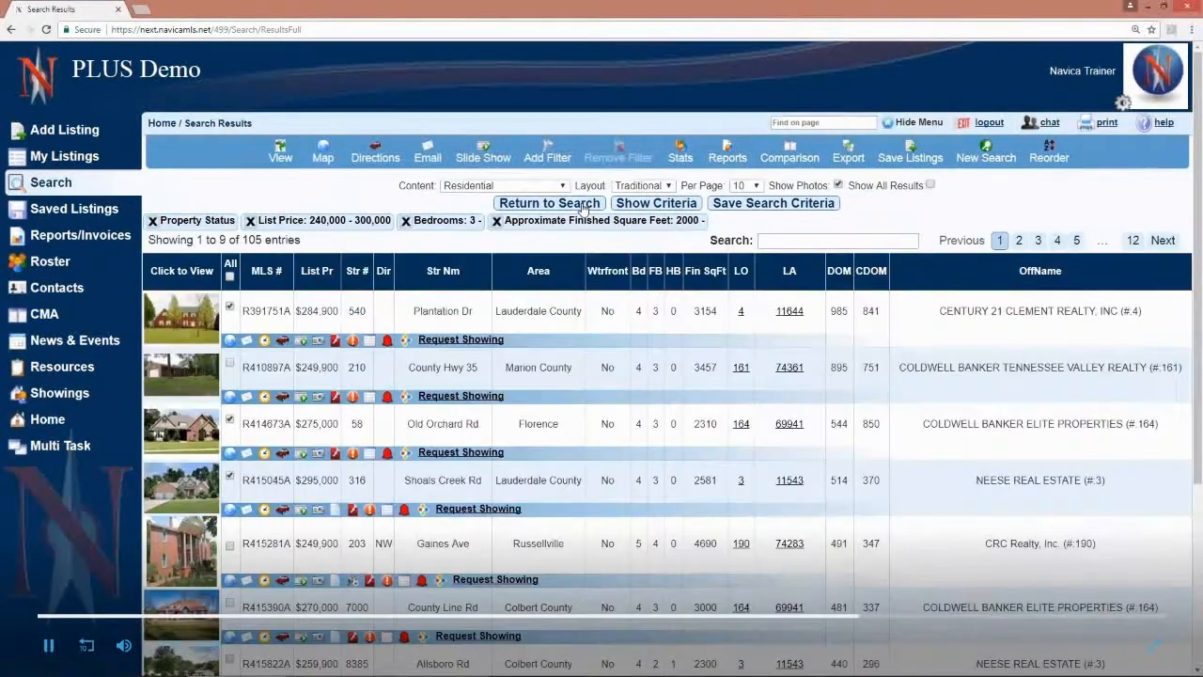
scroll(574, 477, down, 3)
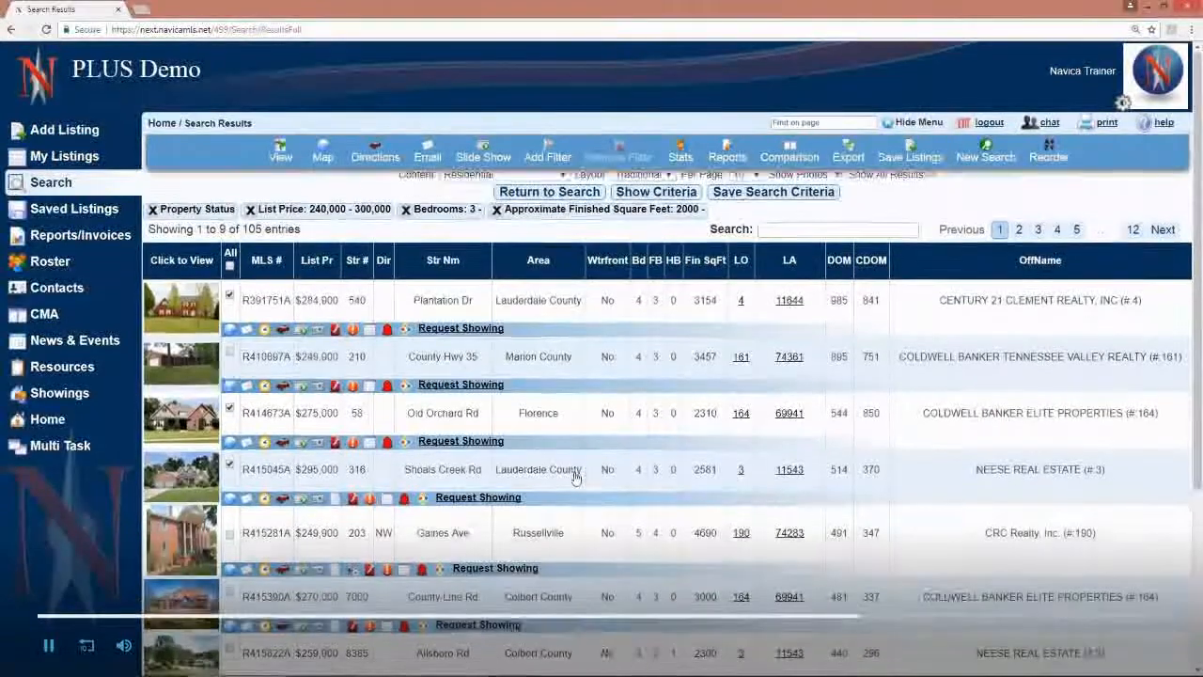
scroll(573, 477, up, 3)
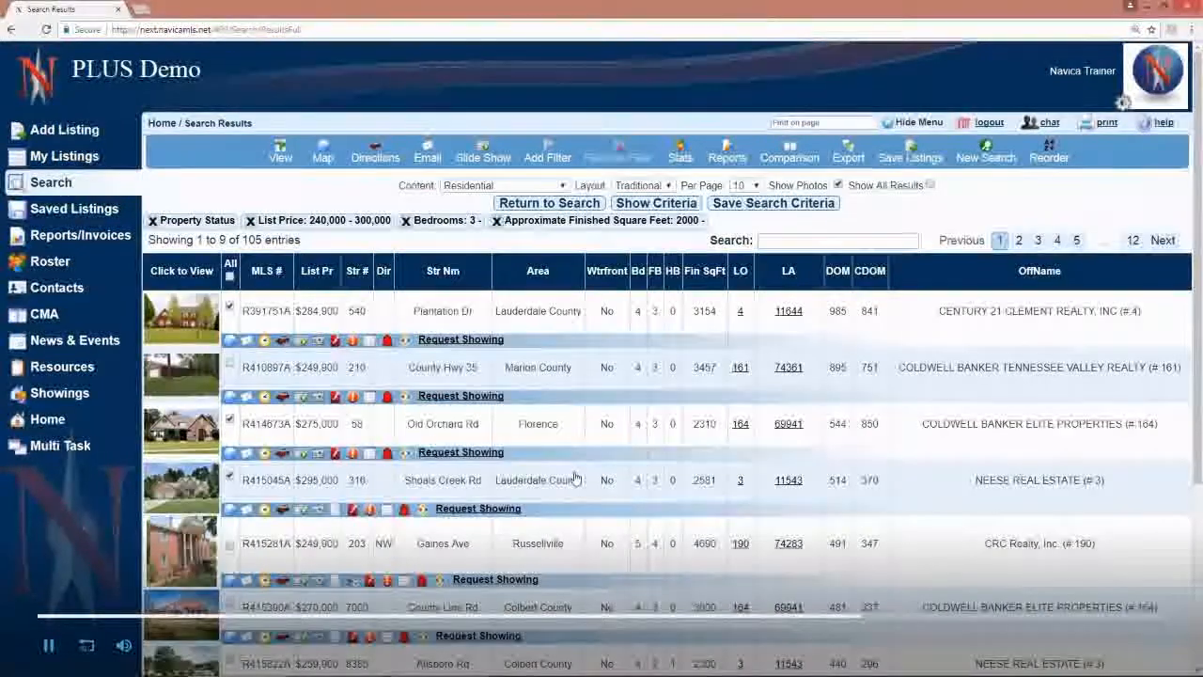
Step: Review the notification options for the first listing and close them without submitting
click(385, 344)
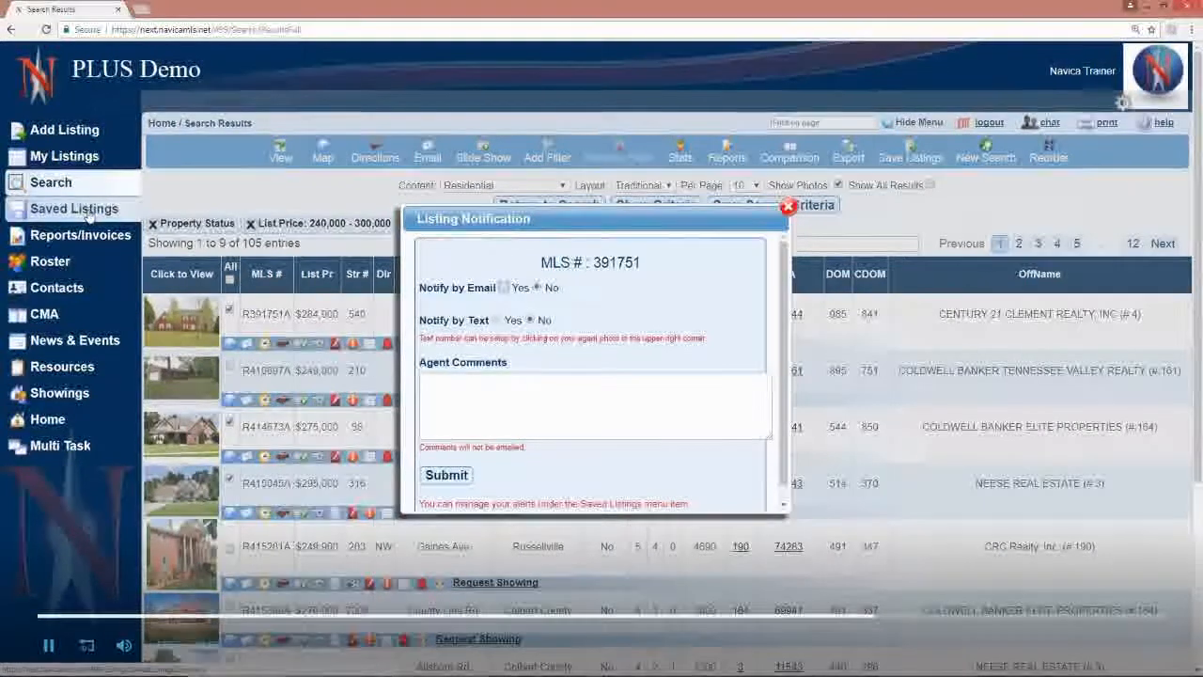
click(788, 207)
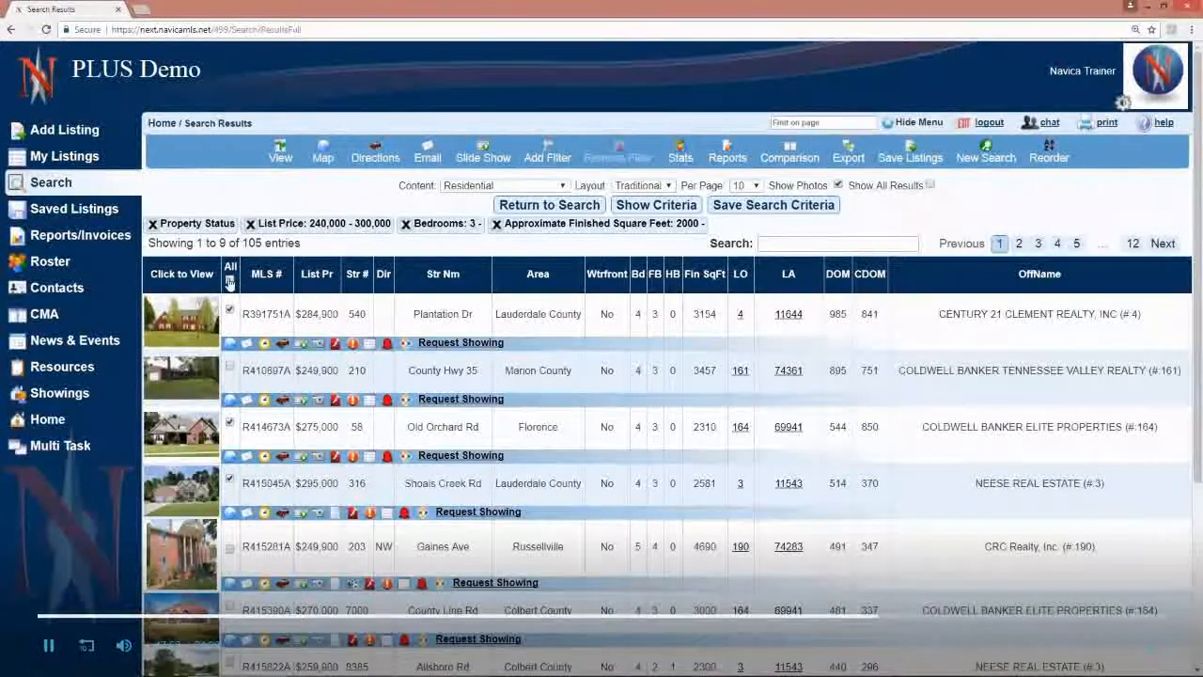
Step: Select all listings in the results, view their quick statistics, and return to the results
click(680, 155)
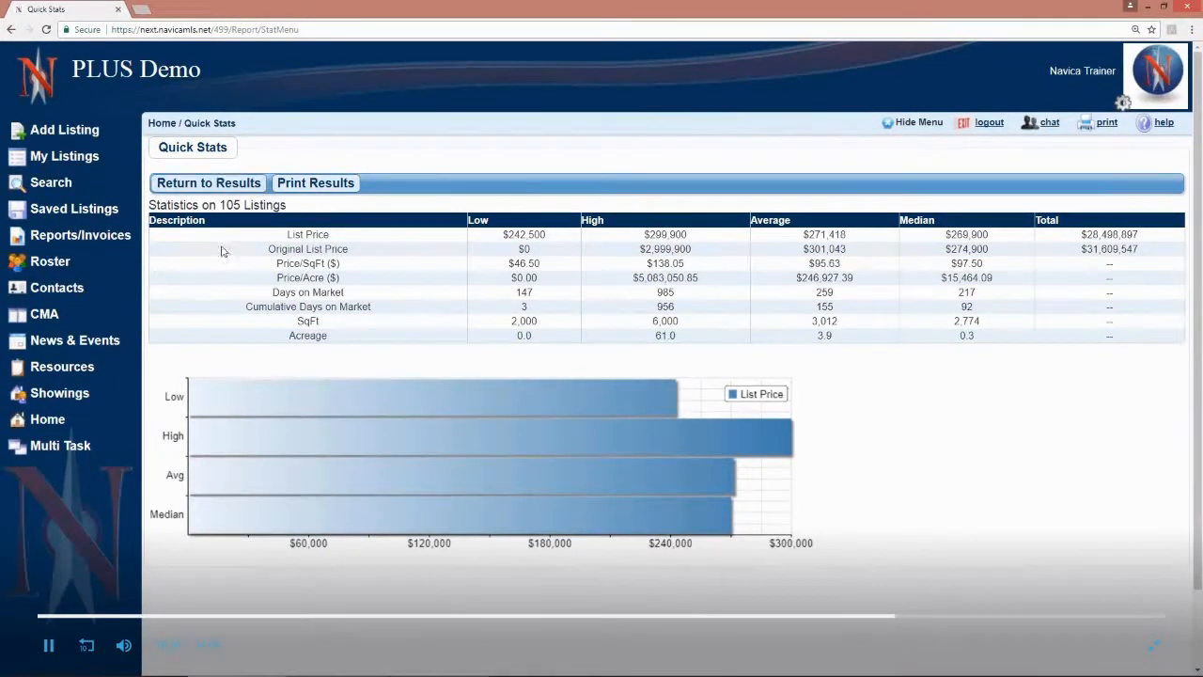
click(219, 186)
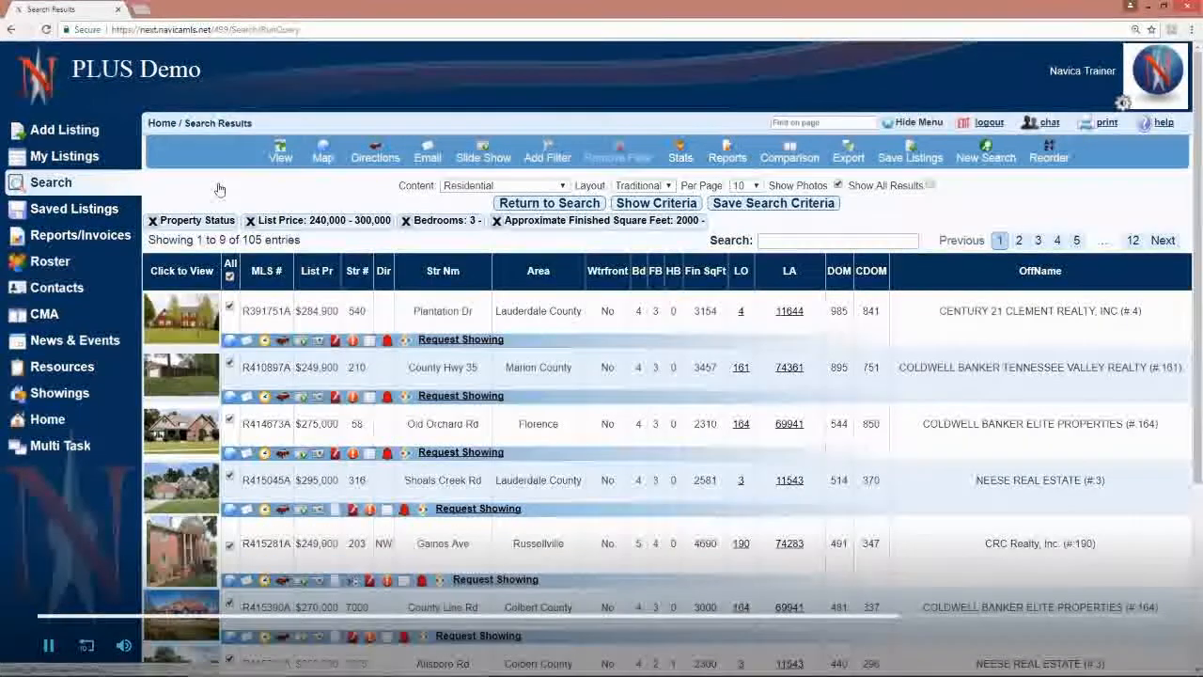
Step: Run the Market Summary report for the selected listings by list price, grouped by $10,000, and return to the report choices
click(729, 156)
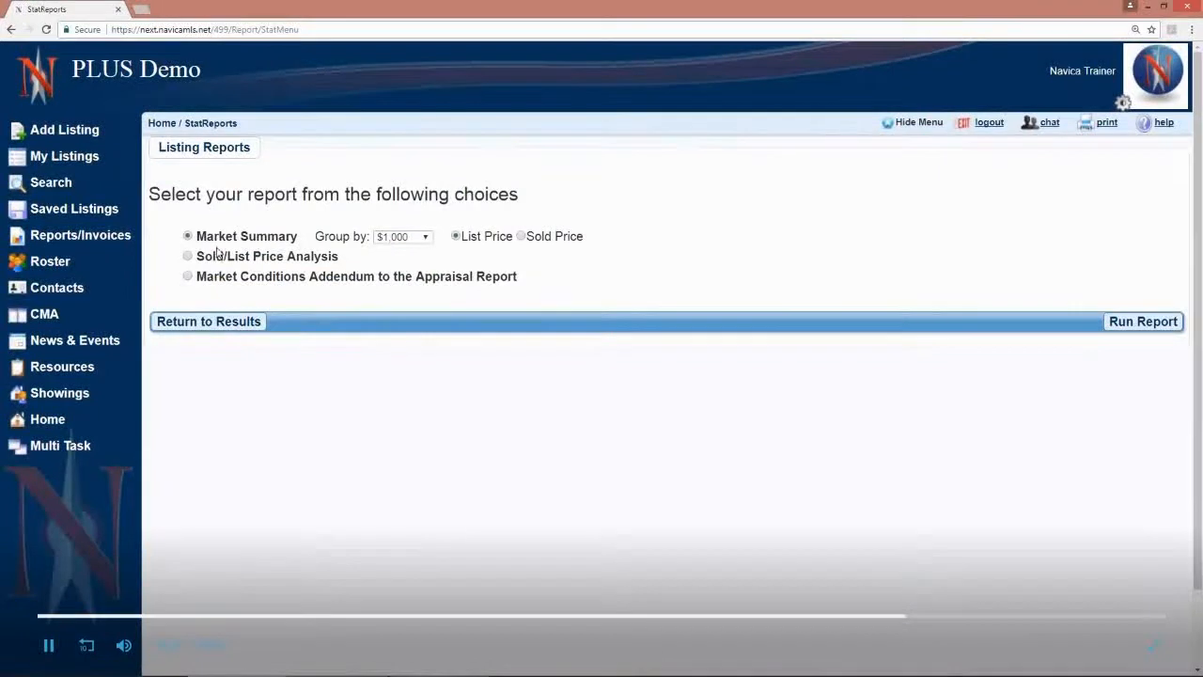
click(412, 238)
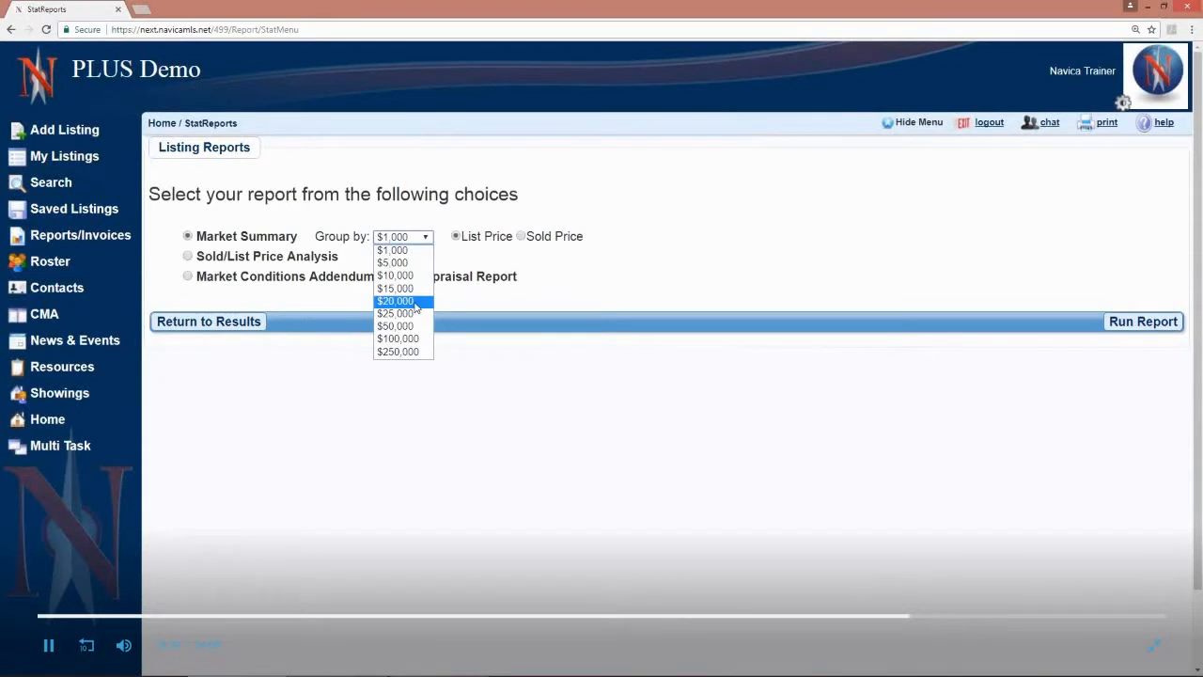
click(415, 302)
click(419, 240)
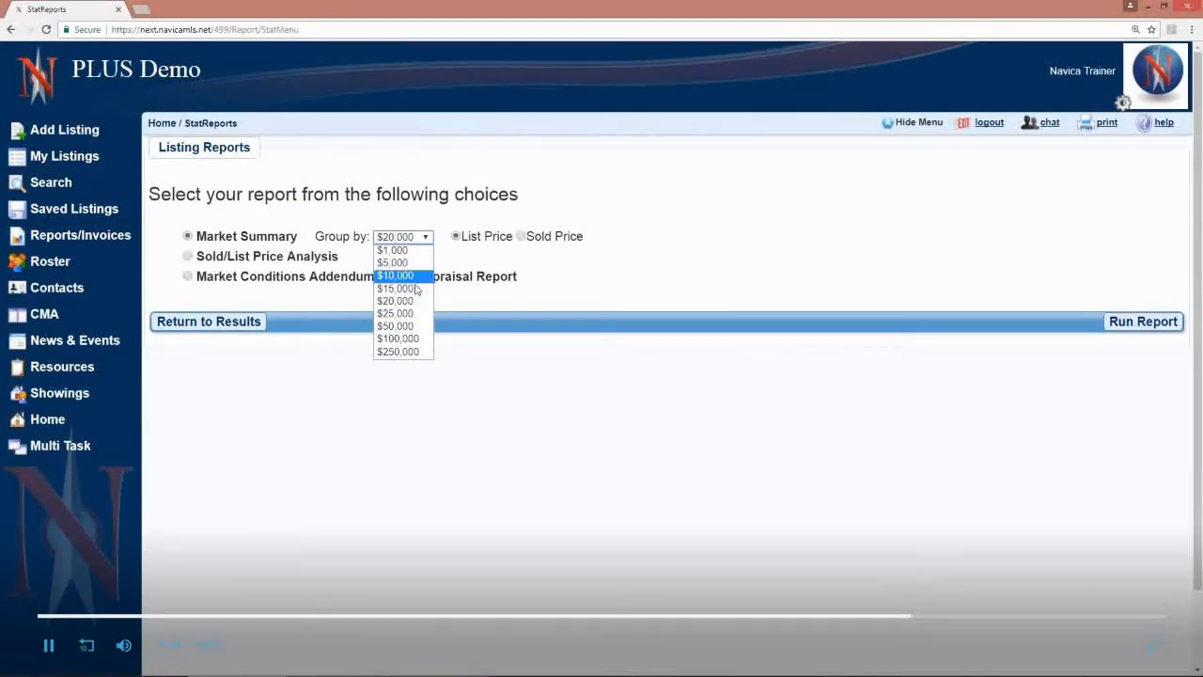
click(414, 274)
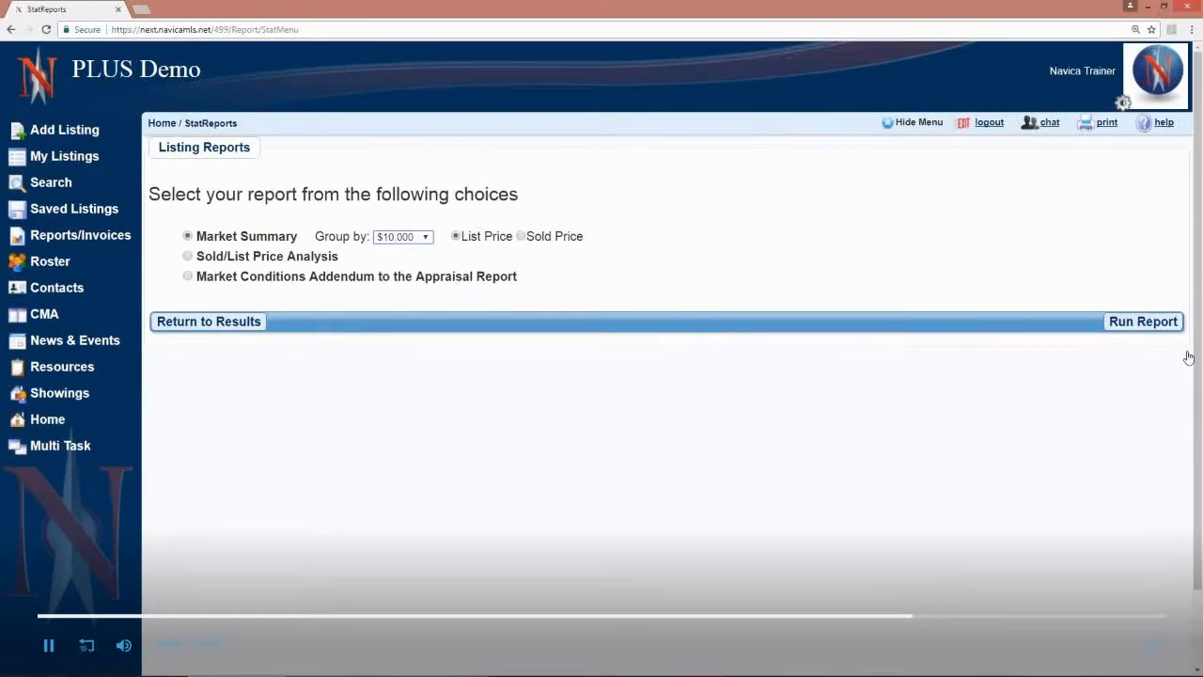
click(1143, 321)
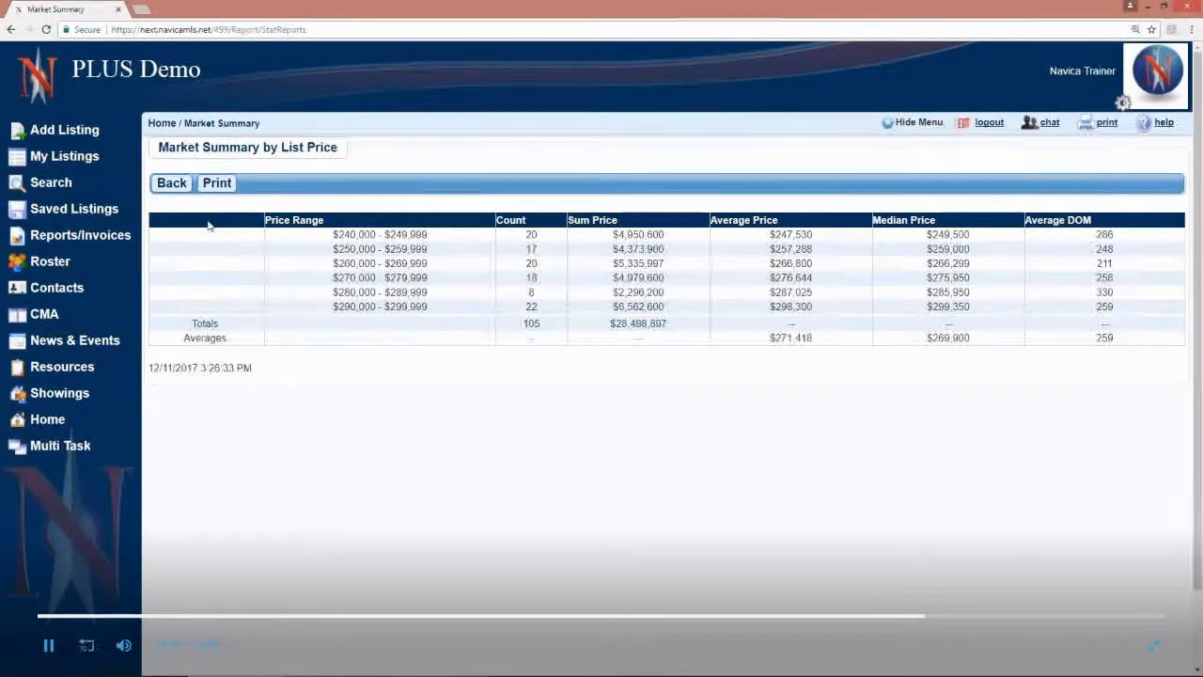
click(171, 182)
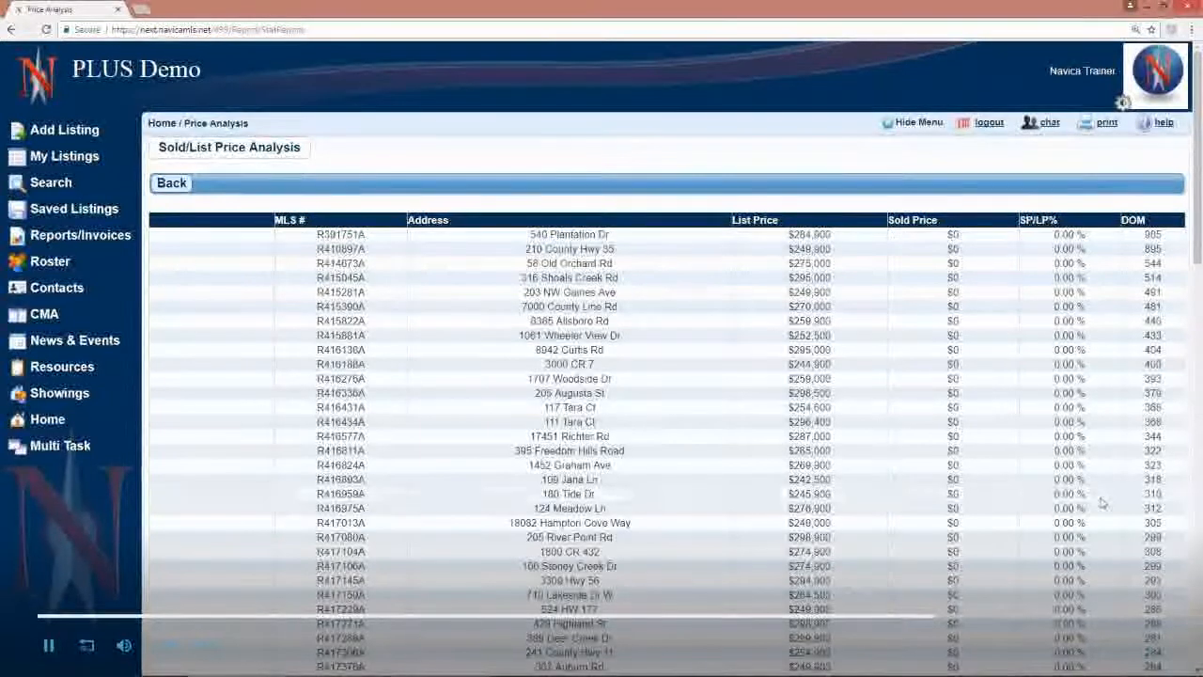
Step: Leave the Sold/List Price Analysis, run the Market Conditions Addendum to the Appraisal Report, and return to the search results
click(172, 186)
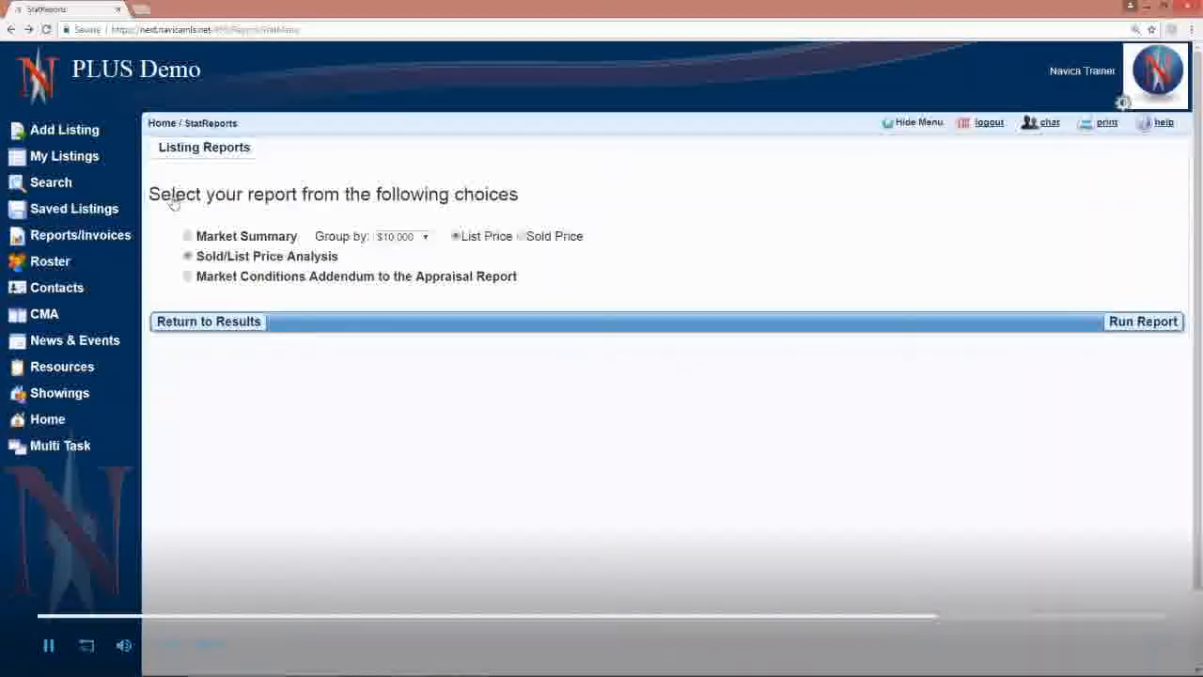
click(189, 276)
click(1149, 324)
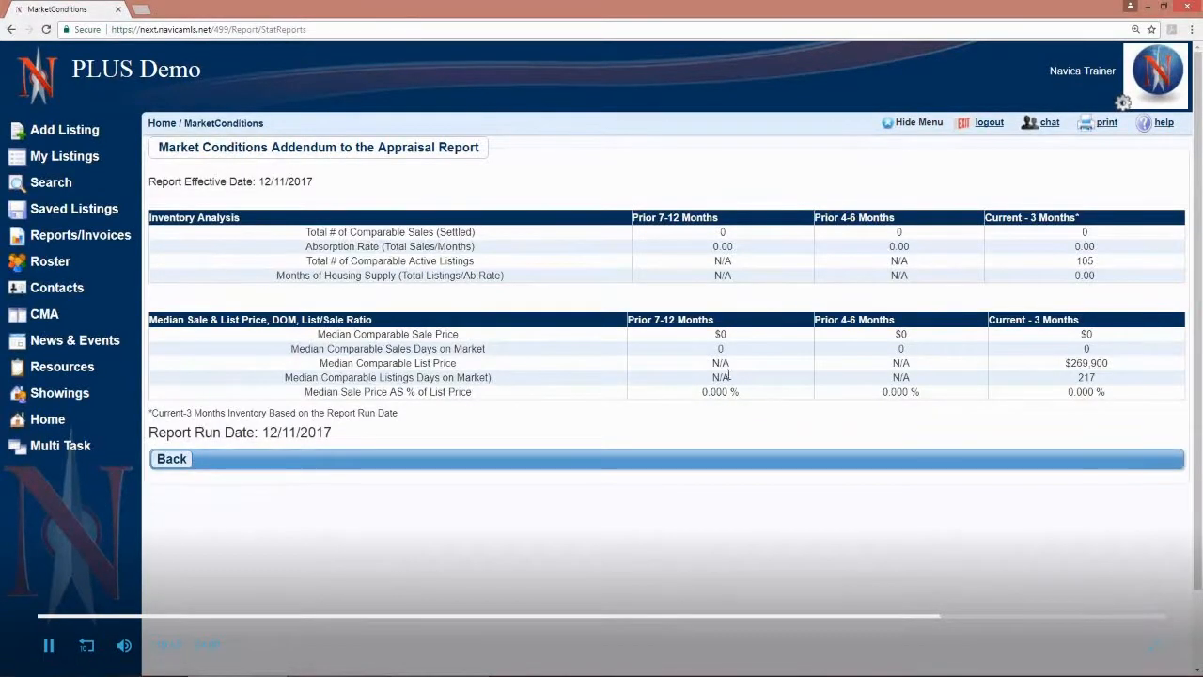
click(160, 458)
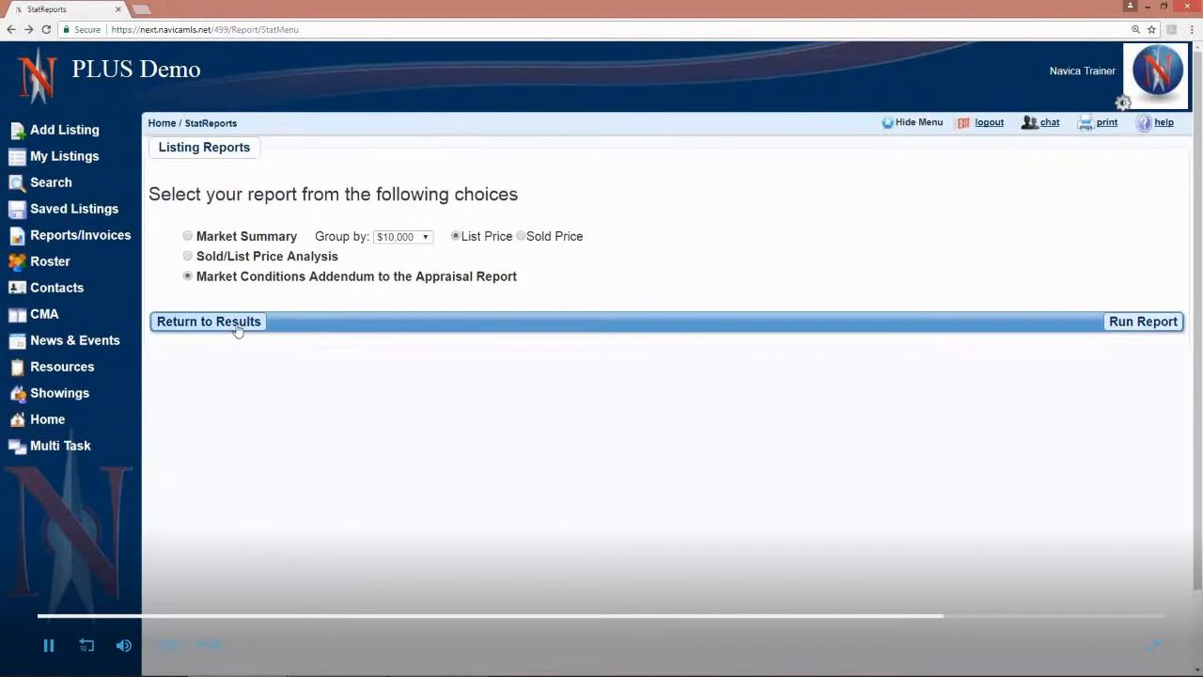
click(237, 324)
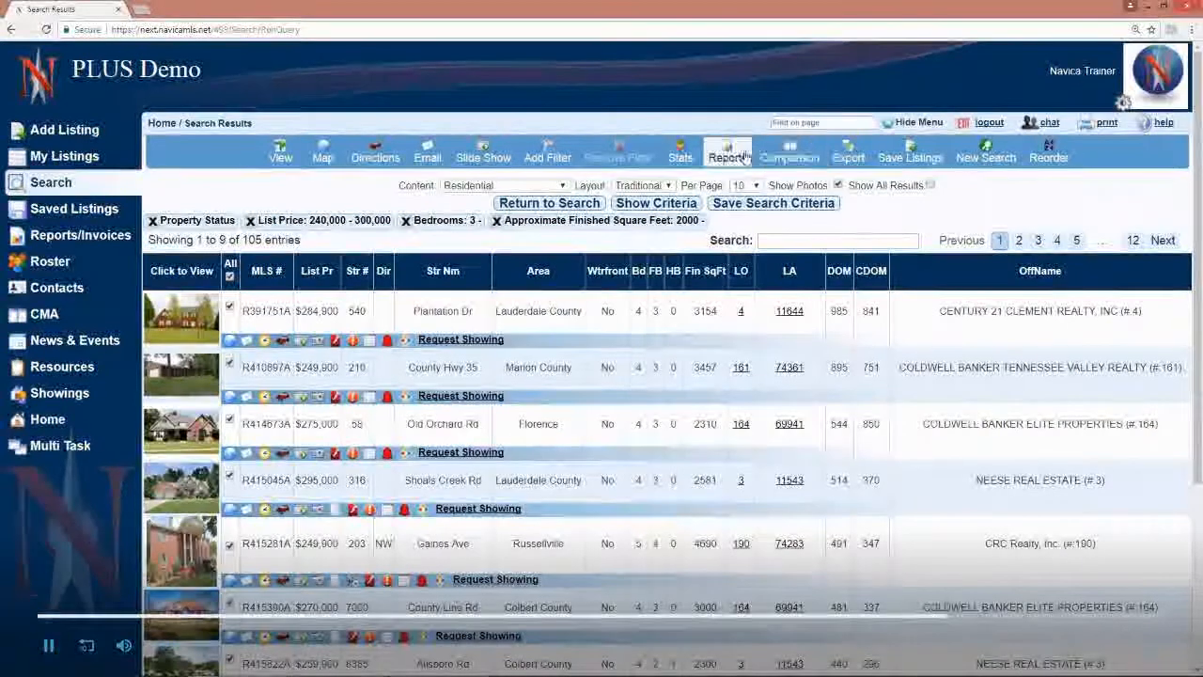
Step: Limit the selection to the first three listings in the results and start a quick comparison of them
click(792, 159)
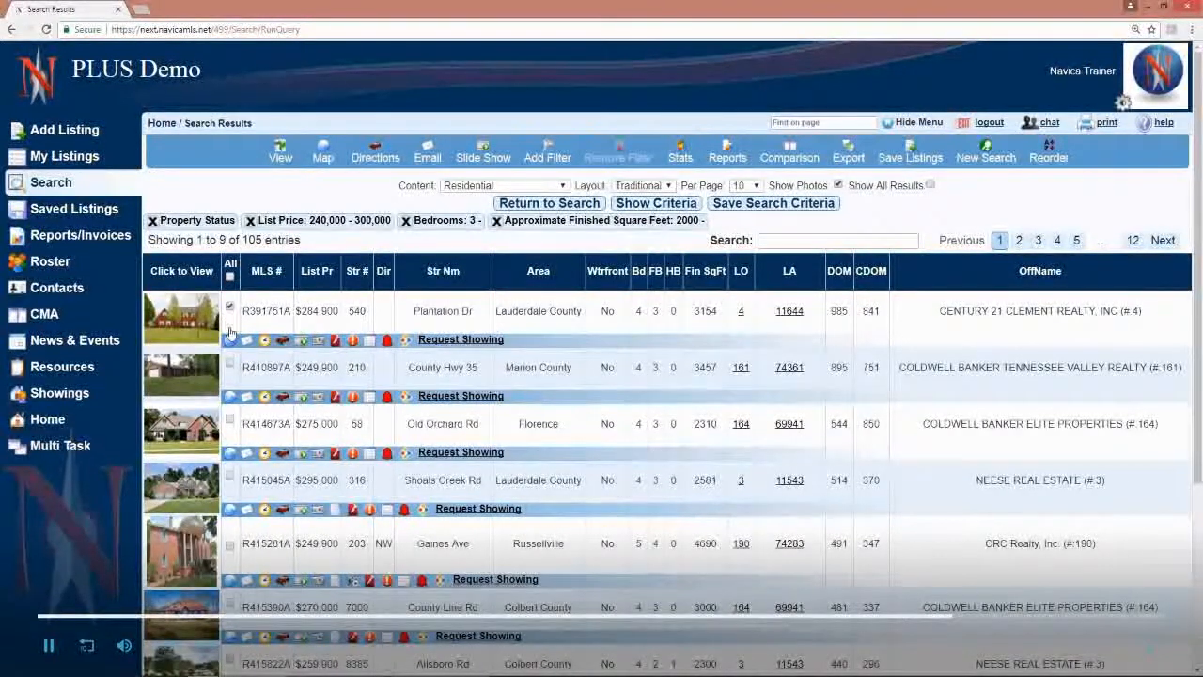
click(231, 366)
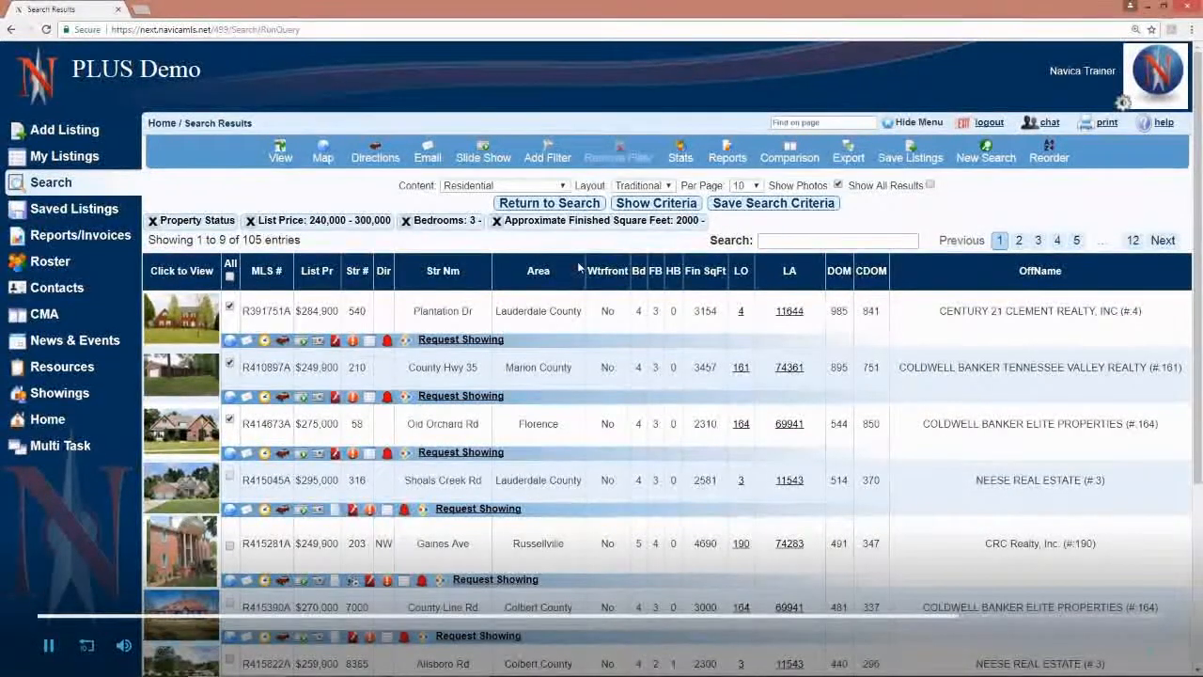
click(787, 155)
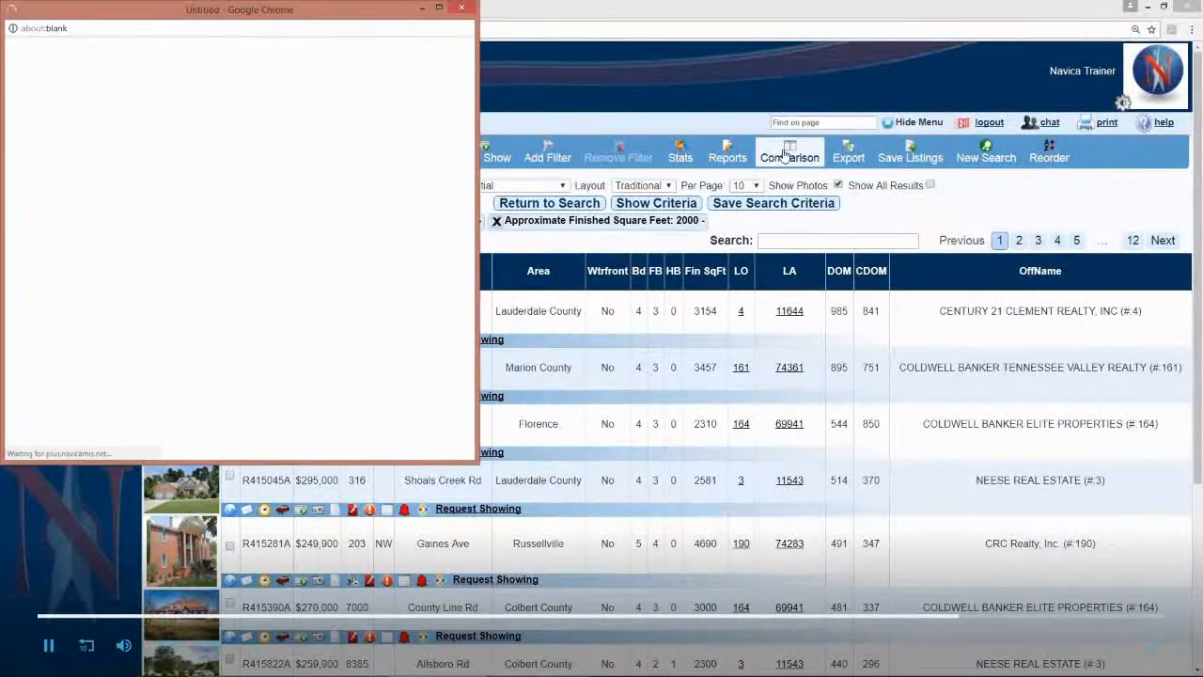
Step: Enter the clients' names as recipients, choose the Public: Residential Detail-QR Code full display, and generate the quick comparison
click(84, 66)
click(122, 79)
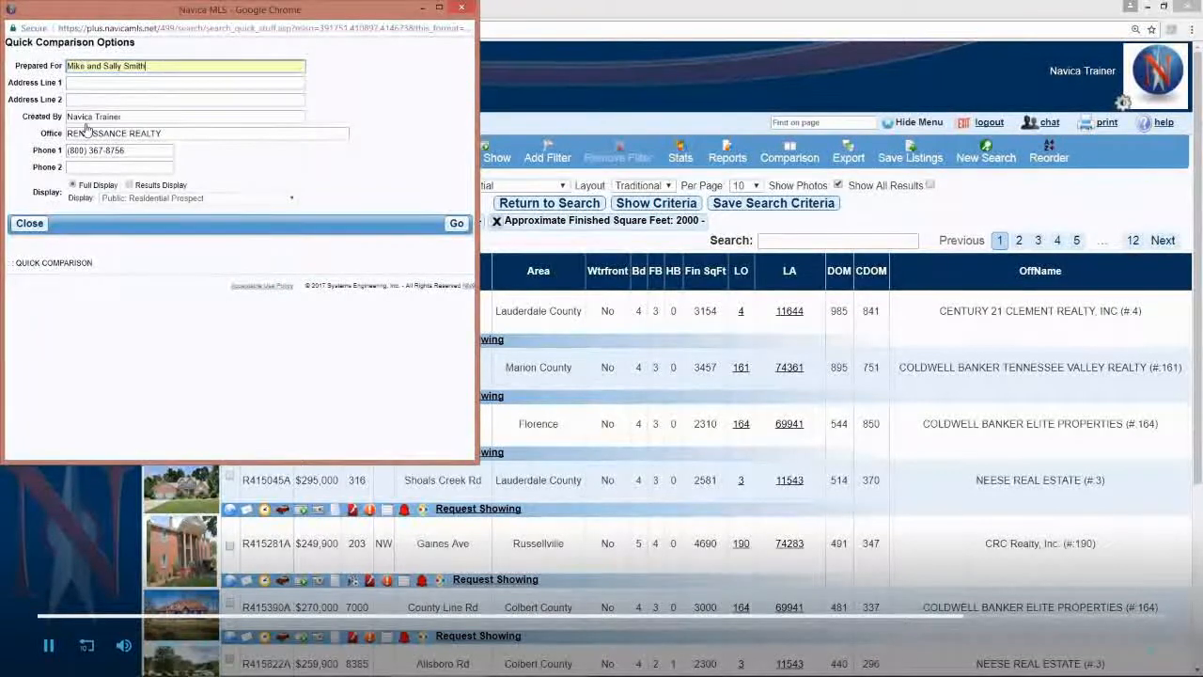
click(173, 199)
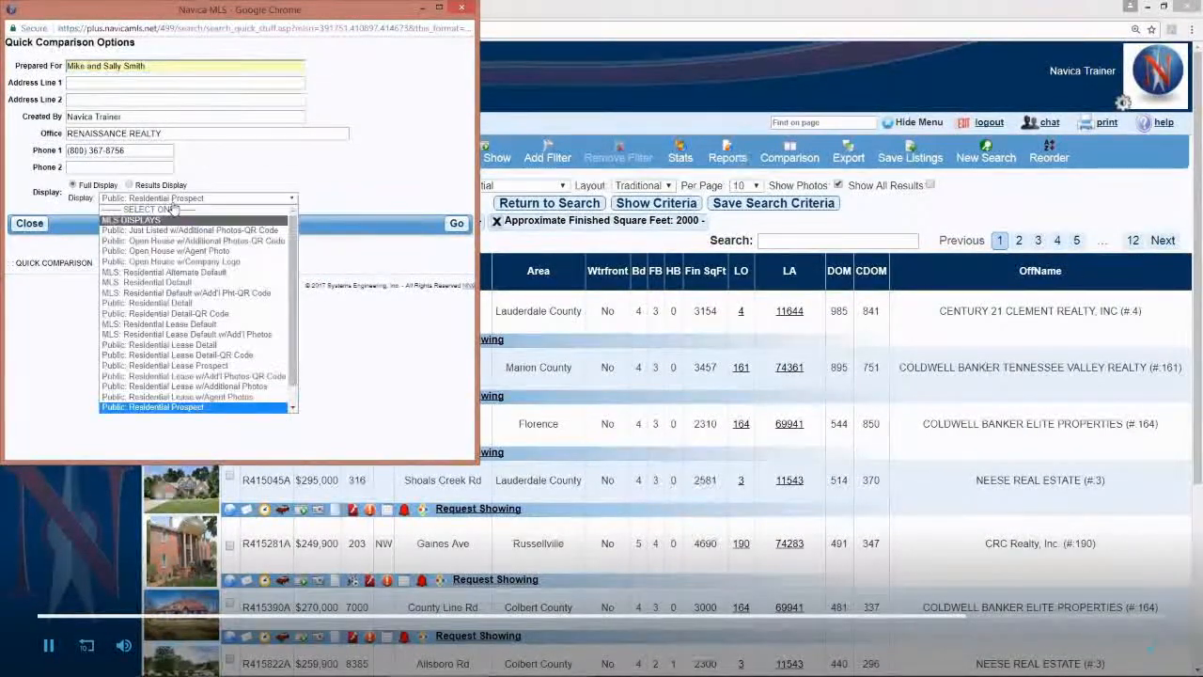
click(233, 314)
click(455, 226)
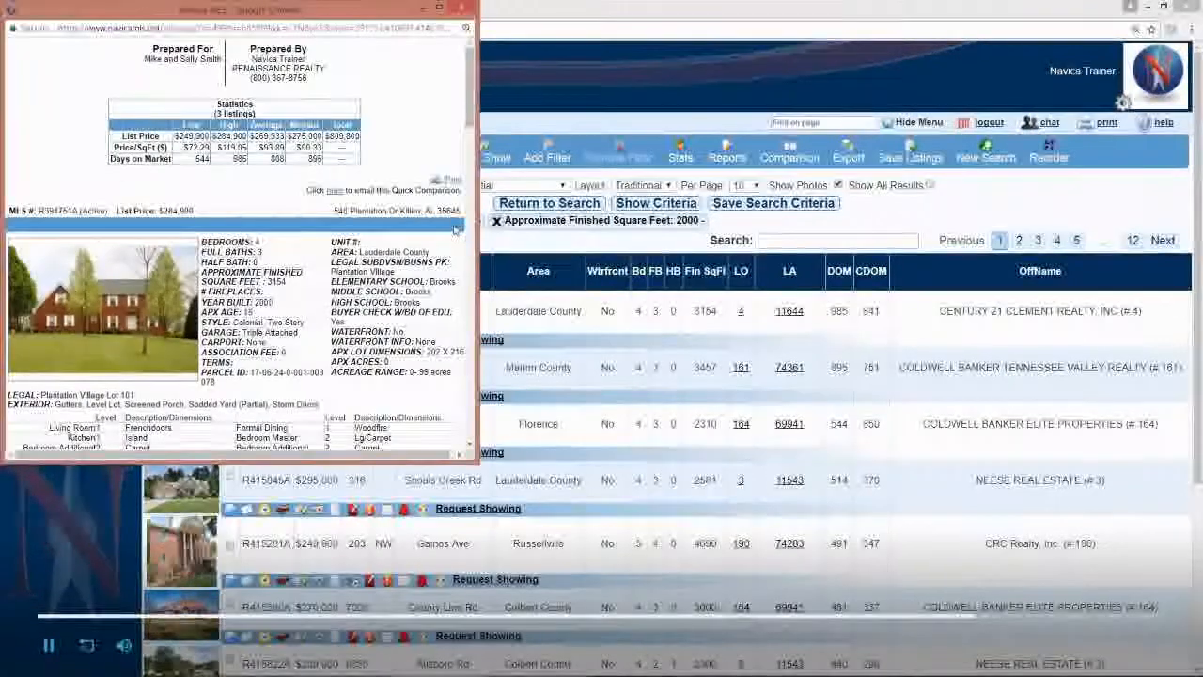
Step: Enlarge the quick comparison, review its statistics and listing details, and close it
click(439, 8)
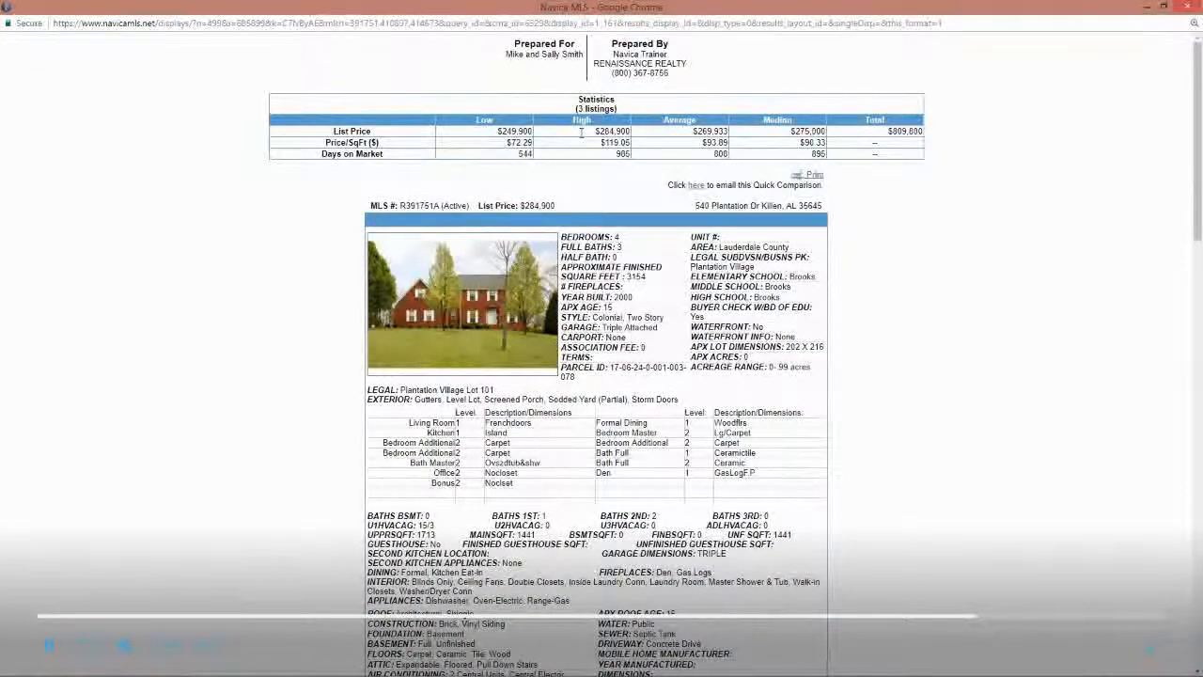
scroll(581, 138, down, 3)
scroll(581, 138, down, 3)
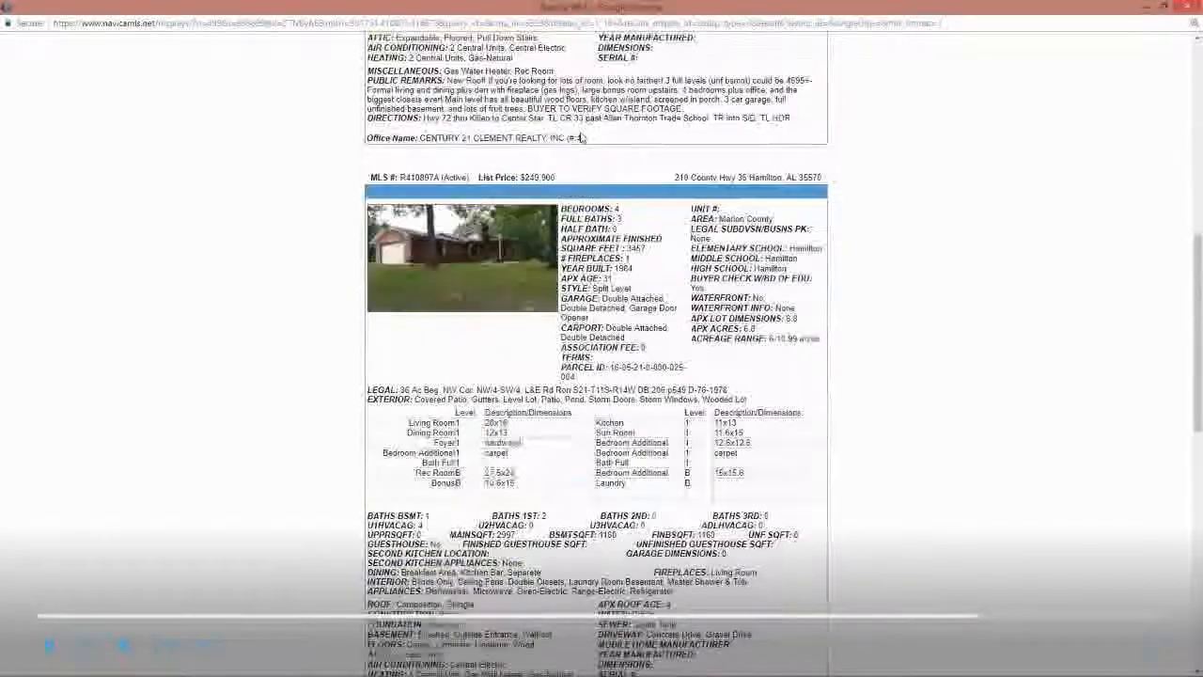
scroll(581, 132, up, 5)
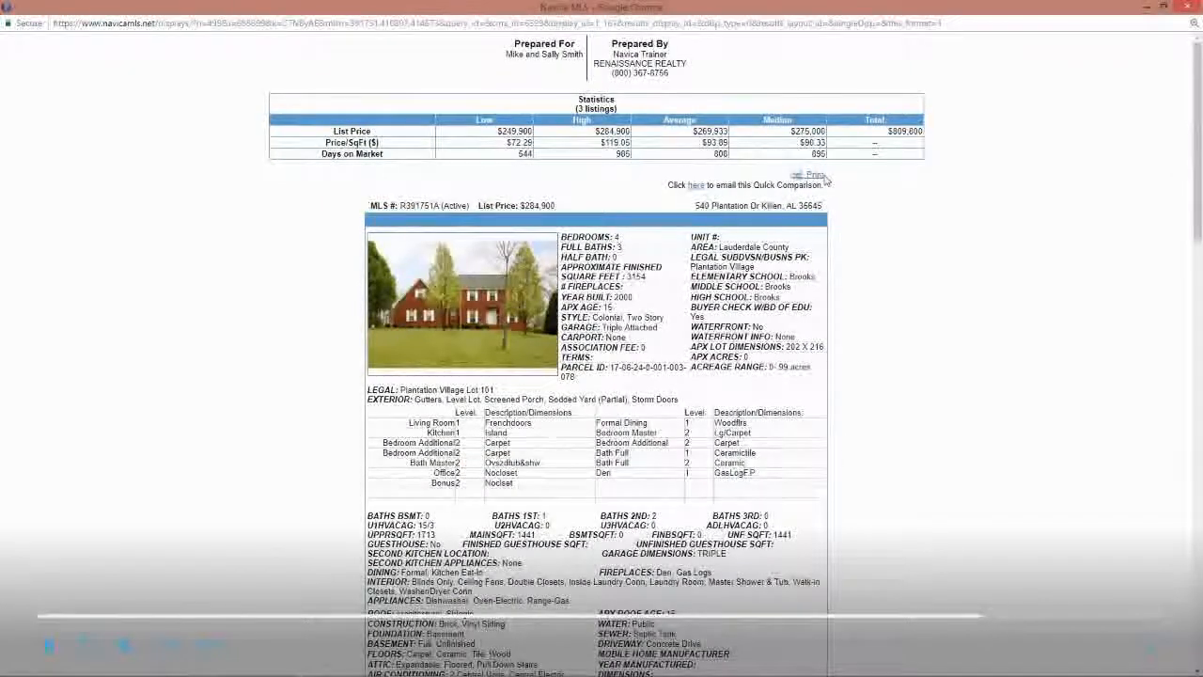
click(1186, 7)
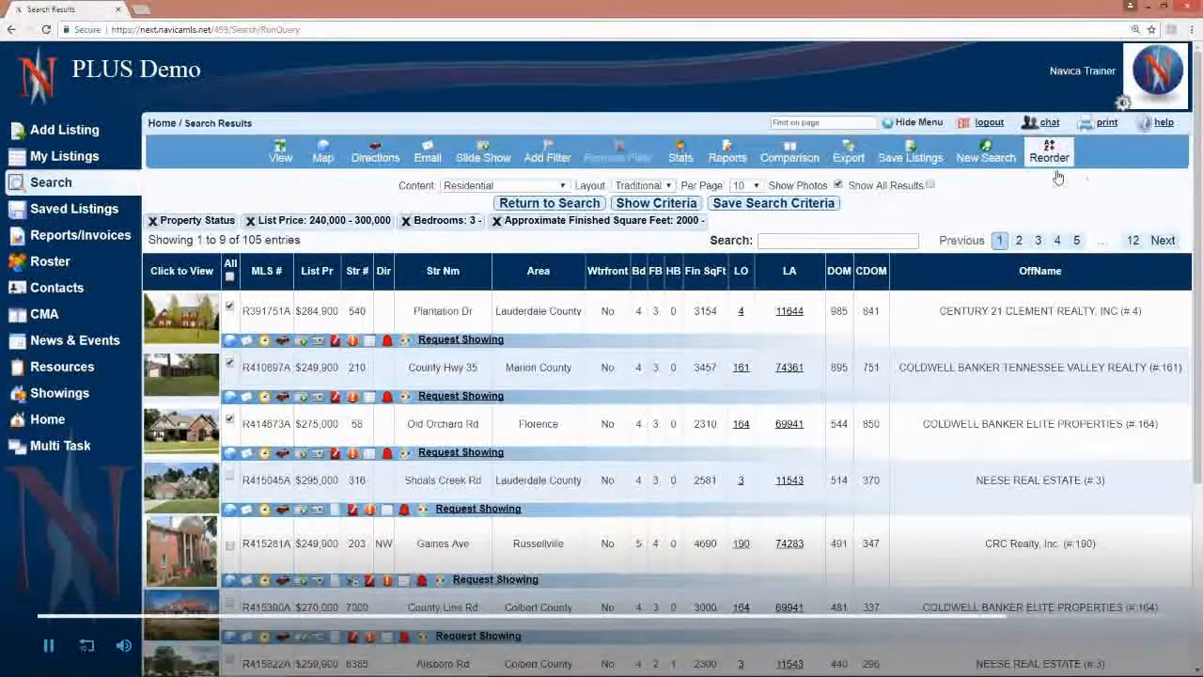
Step: In the reorder list, move listing 416811 up below 416136 and listing 416276 down below 416577, and close the list
click(1058, 175)
scroll(602, 480, down, 2)
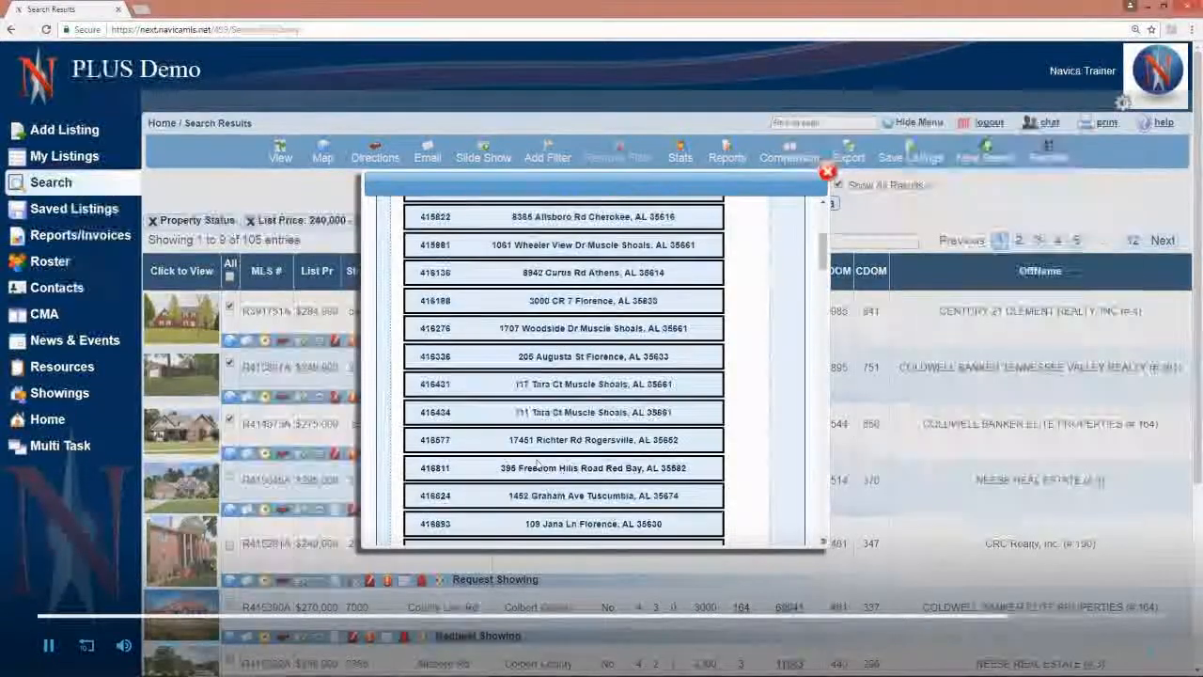
drag(603, 474, 585, 321)
drag(584, 359, 541, 481)
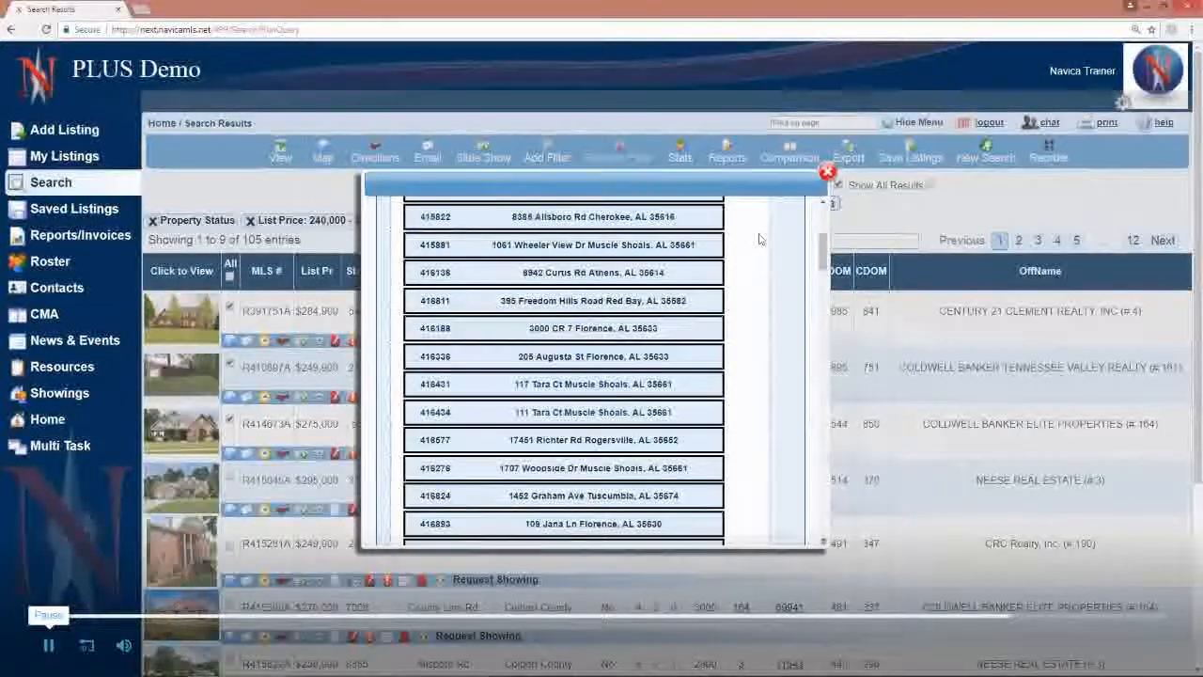
click(826, 174)
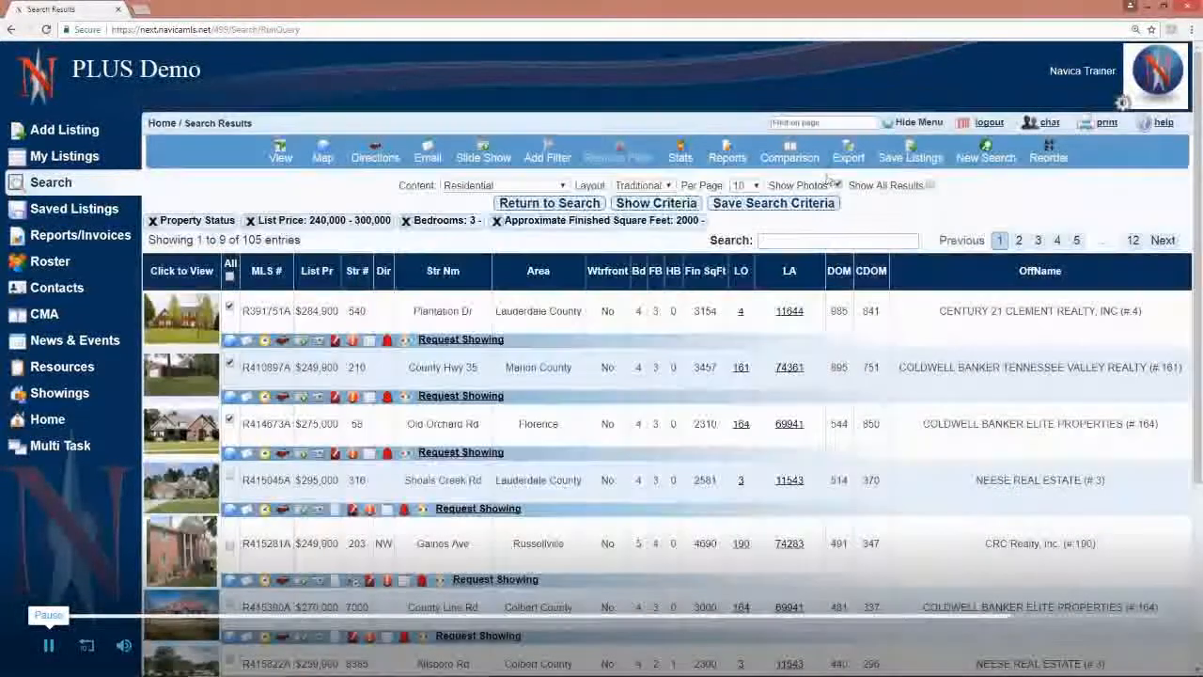
Step: Sort the search results in turn by street name, by list price and by number of bedrooms
click(439, 274)
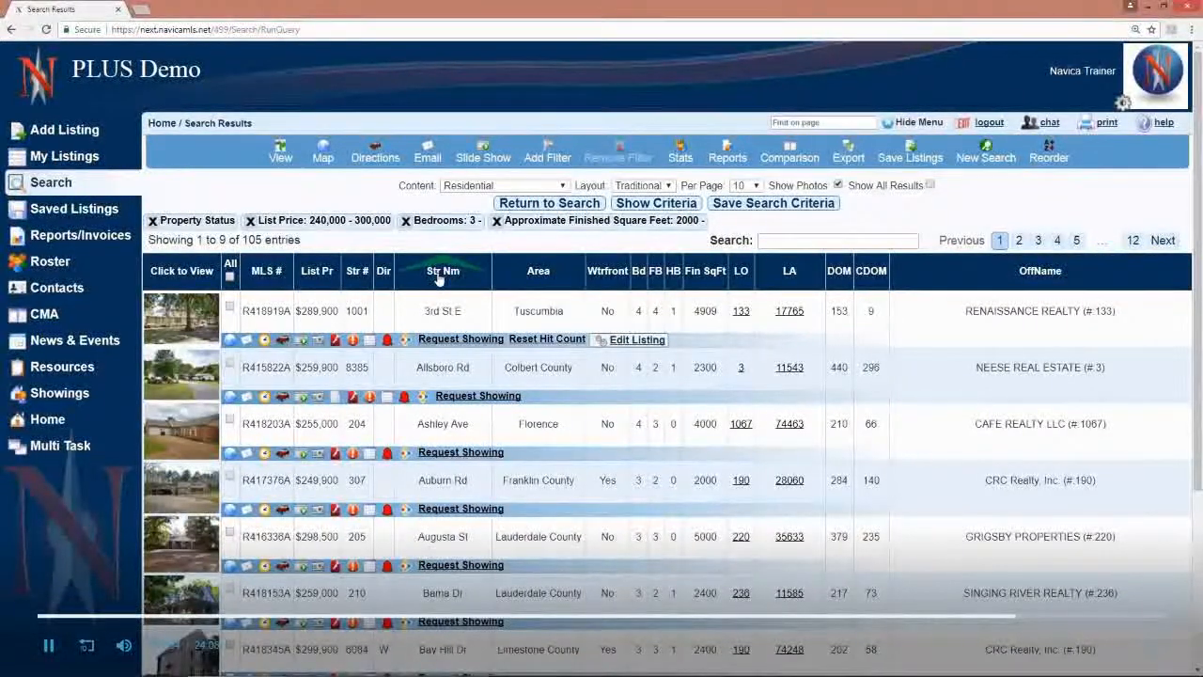
click(316, 273)
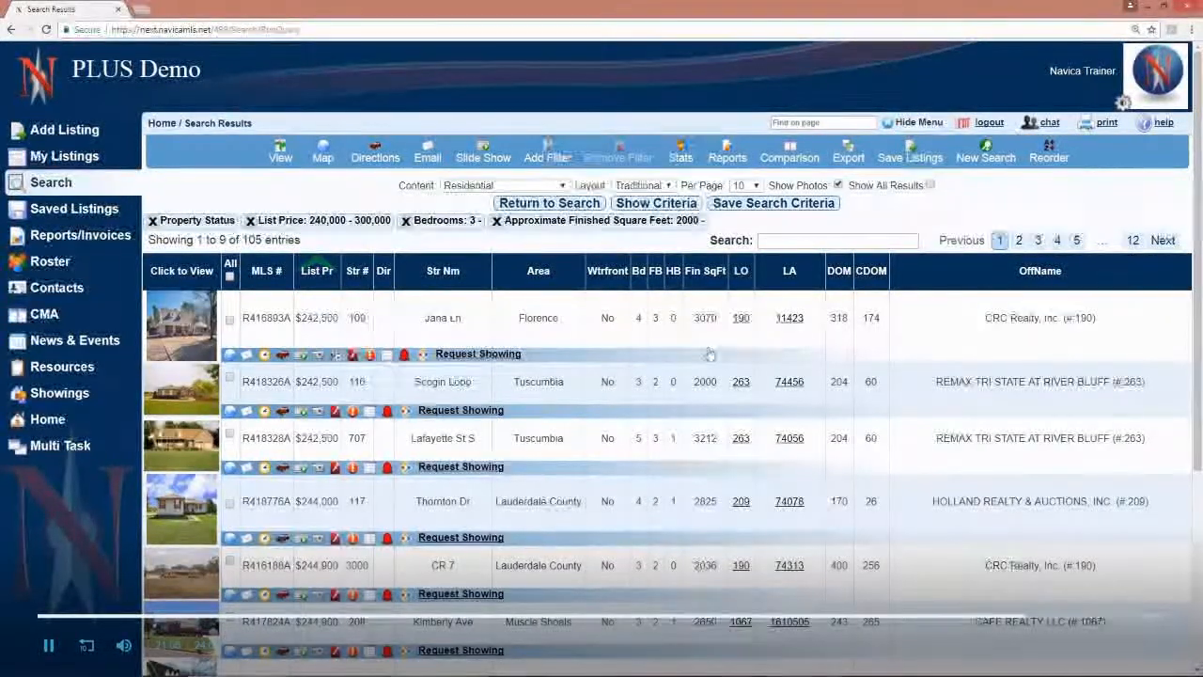
click(639, 272)
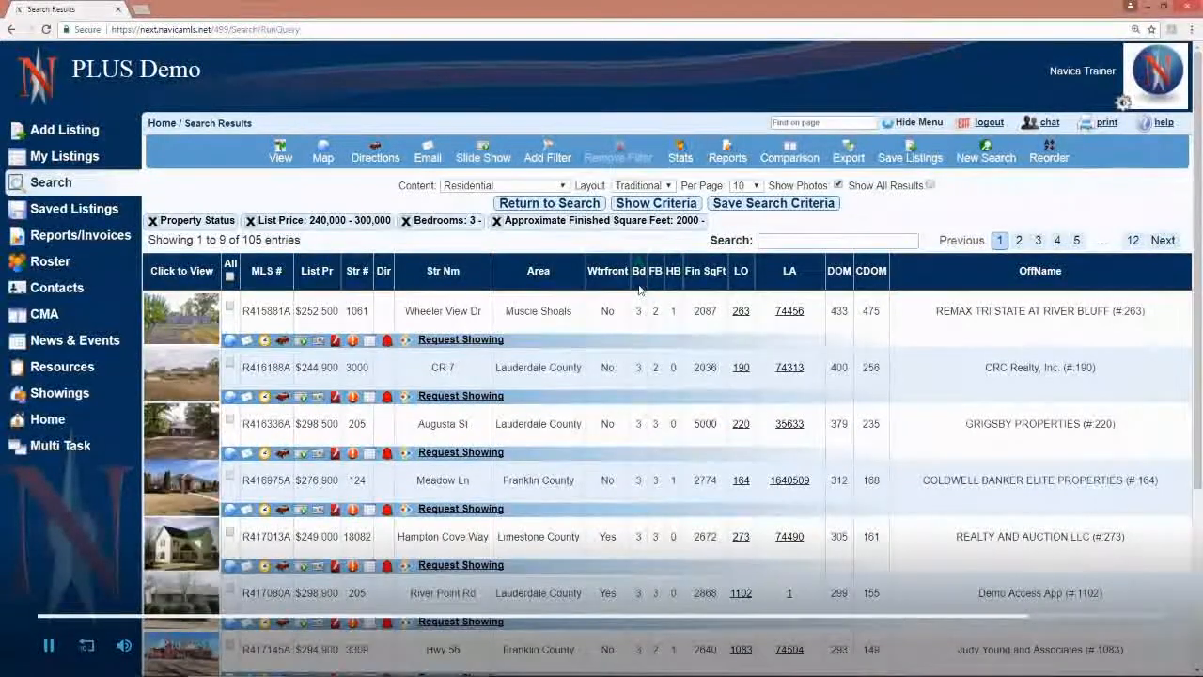
scroll(639, 282, down, 1)
scroll(653, 370, down, 5)
scroll(653, 370, up, 8)
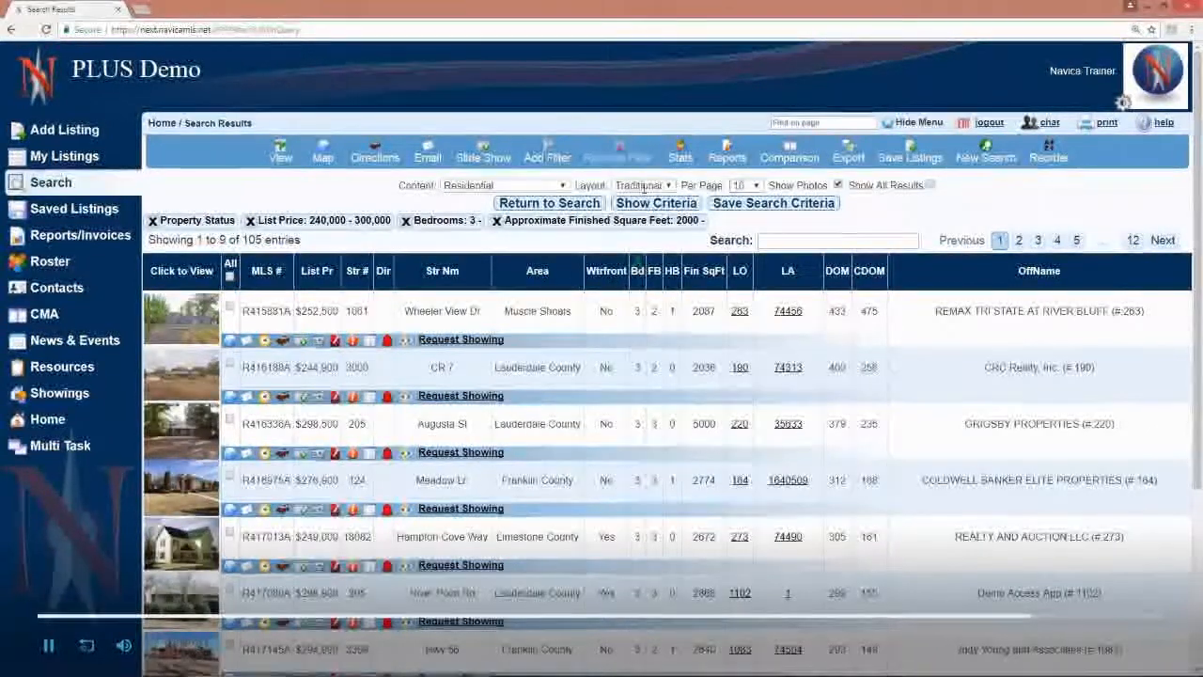
Step: Show 100 listings per page and look through the results sorted by bedrooms
drag(681, 185, 722, 190)
click(754, 187)
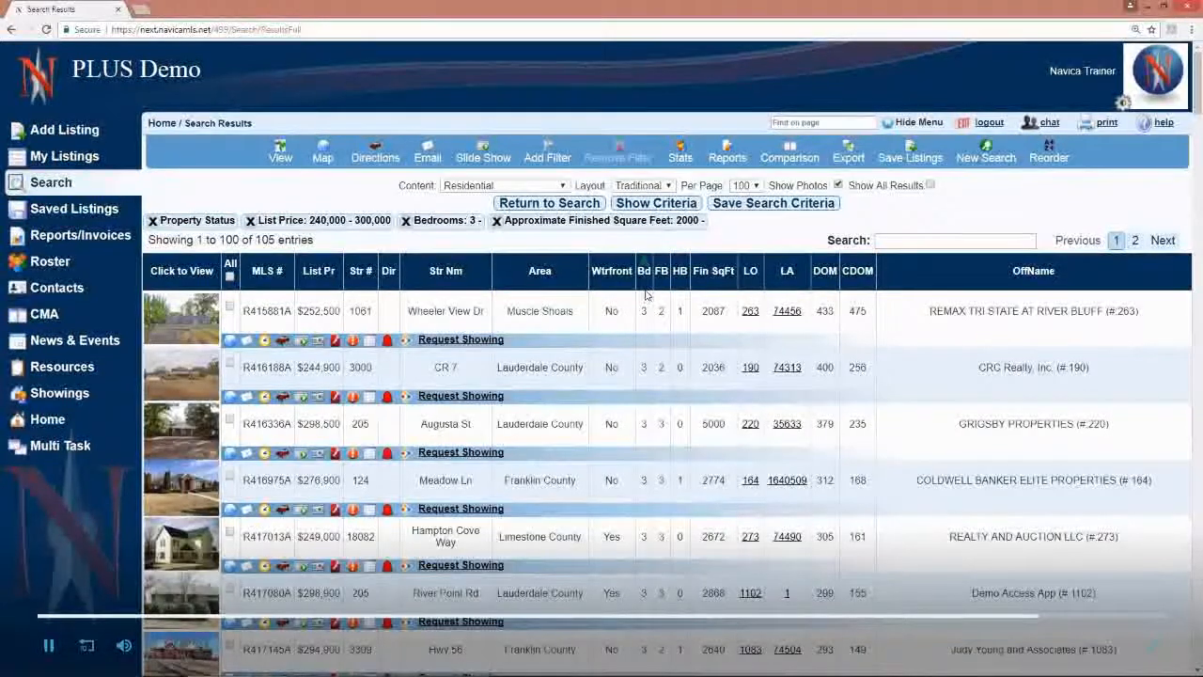
scroll(646, 453, down, 4)
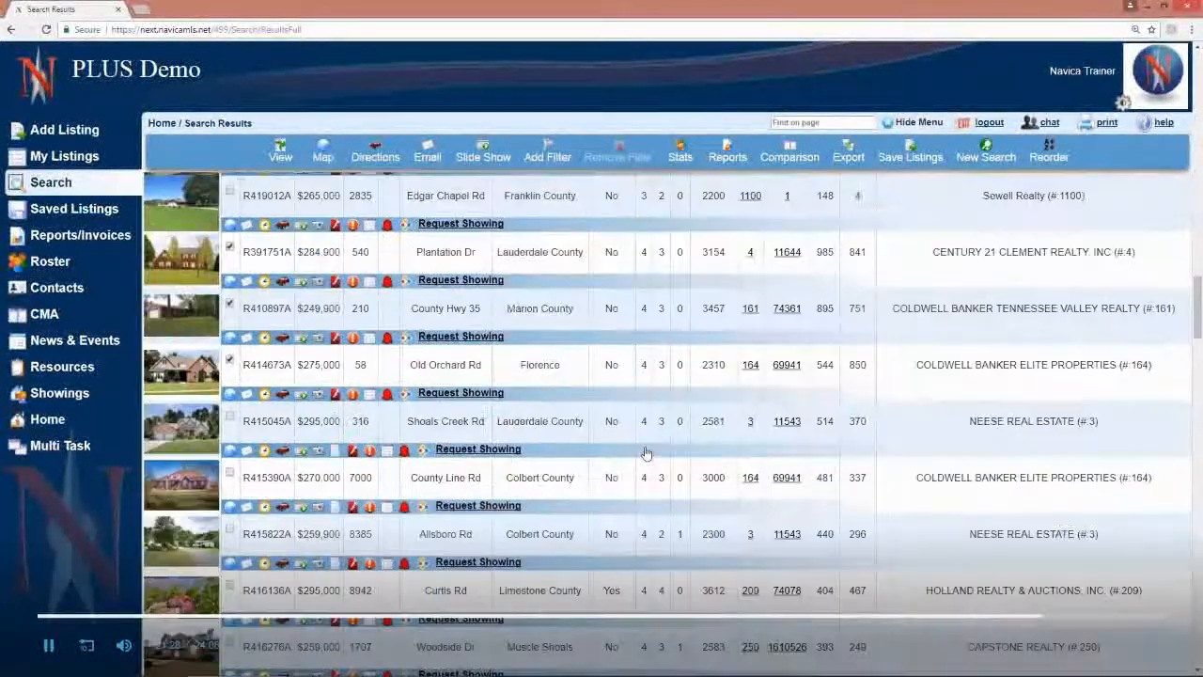
scroll(646, 453, down, 1)
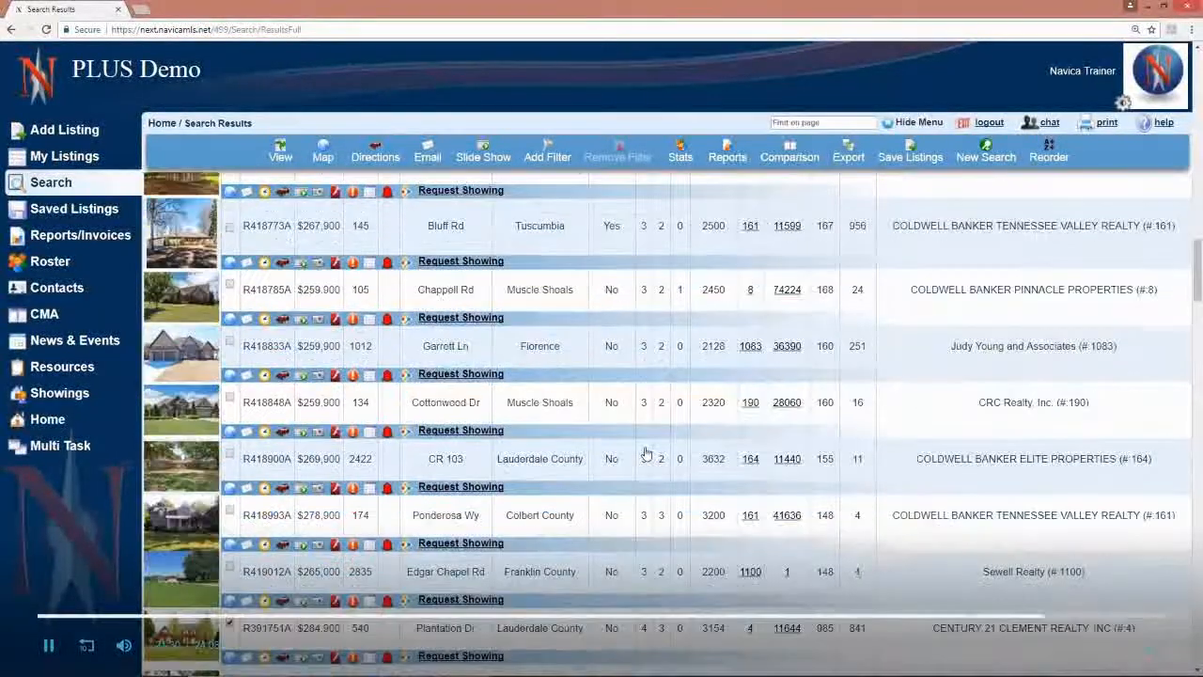
scroll(646, 453, up, 4)
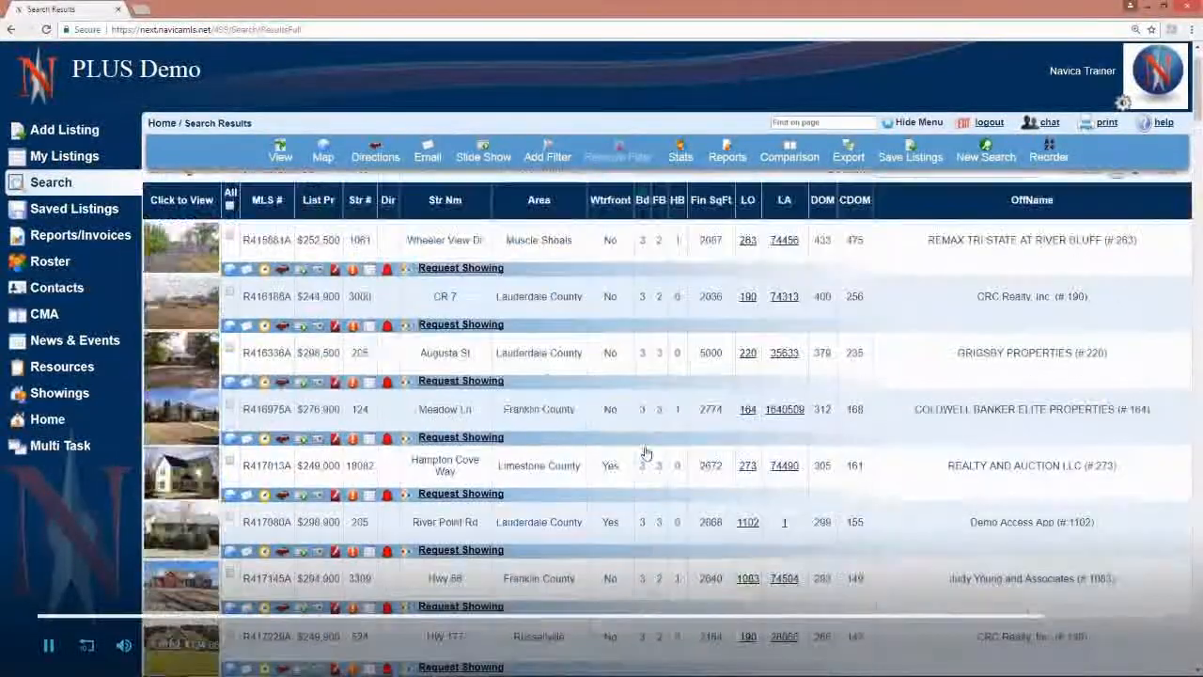
scroll(645, 453, up, 1)
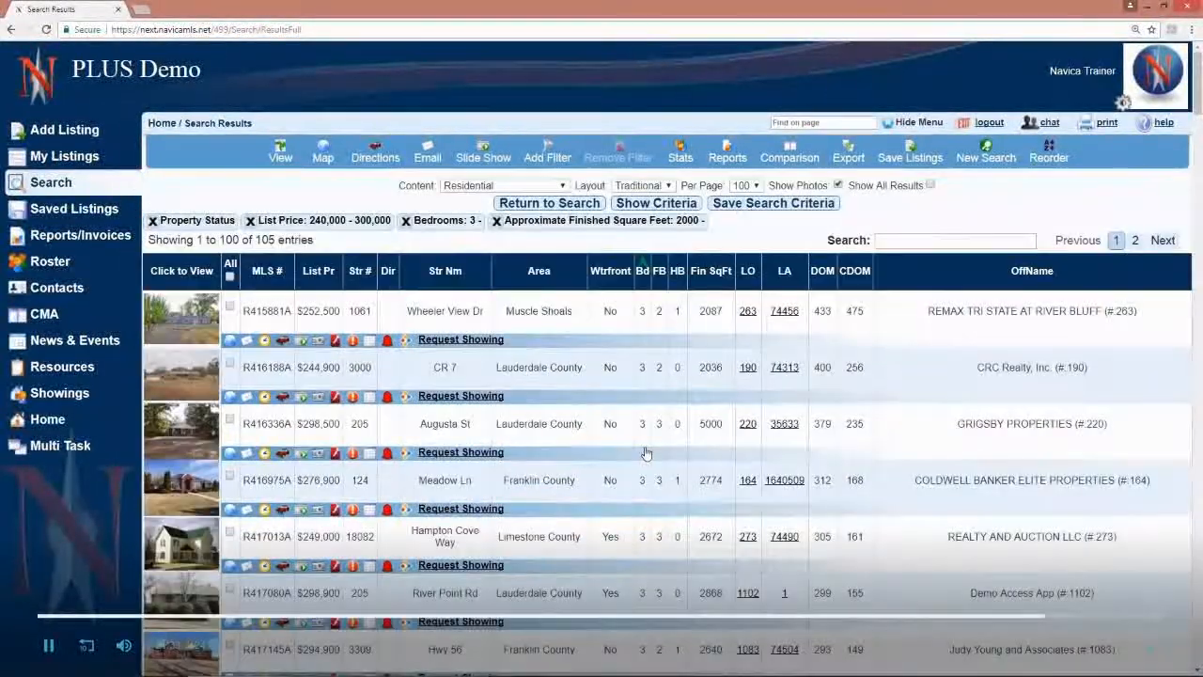
Step: Add list price in ascending order as a second sort level after bedrooms and look through the results
click(315, 280)
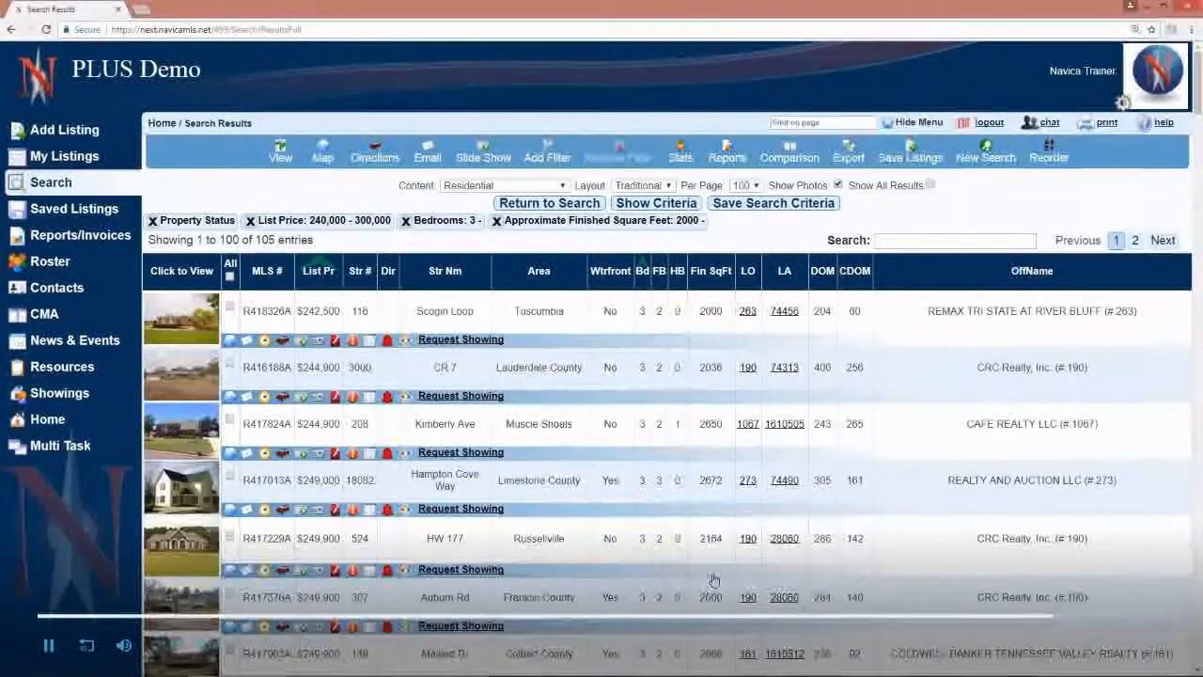
scroll(714, 578, down, 3)
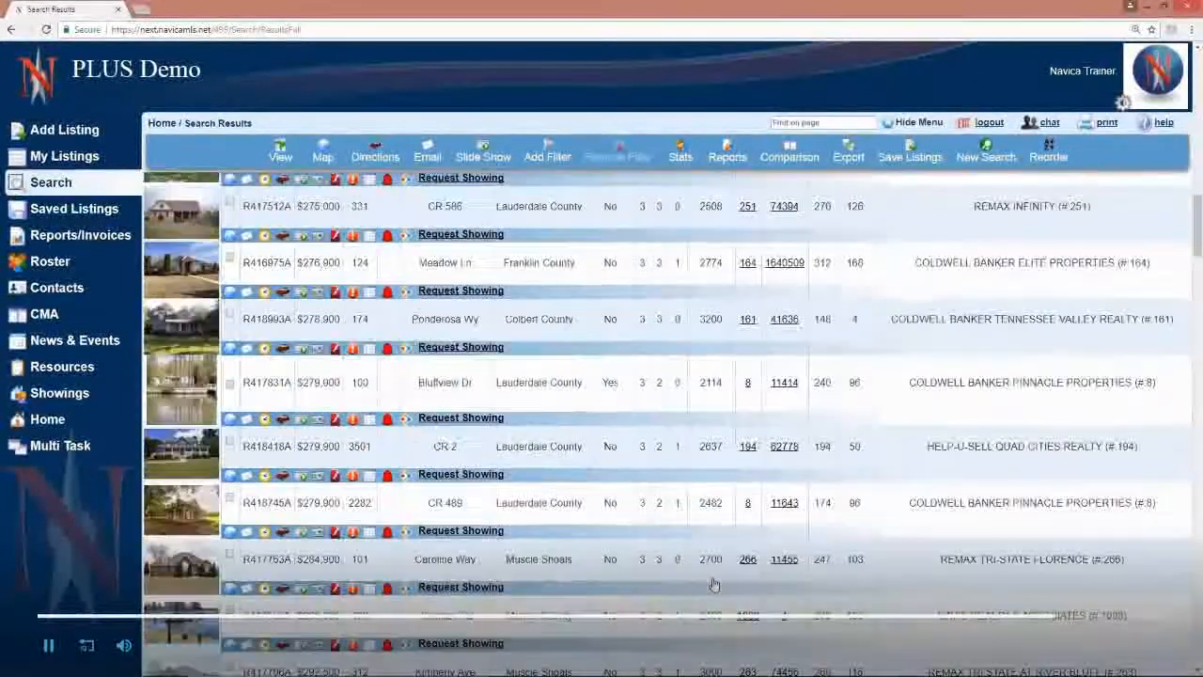
scroll(713, 584, down, 3)
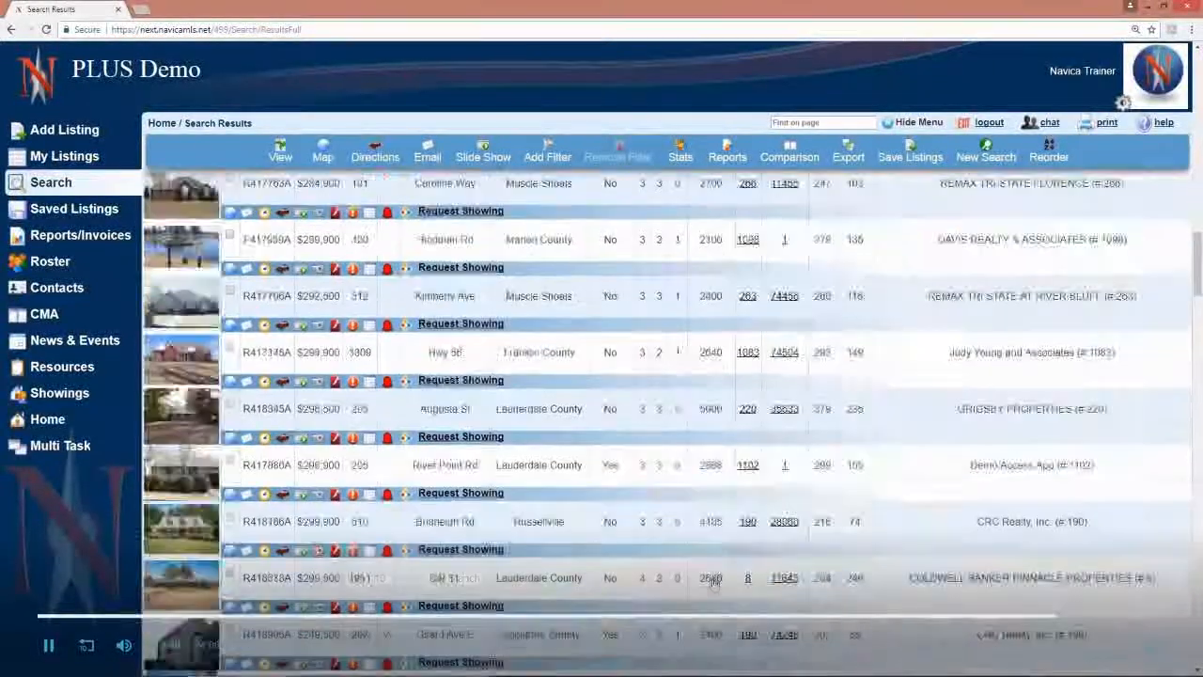
Step: Look through the sorted results, review the available content types and try the Slim Line layout
scroll(714, 578, down, 5)
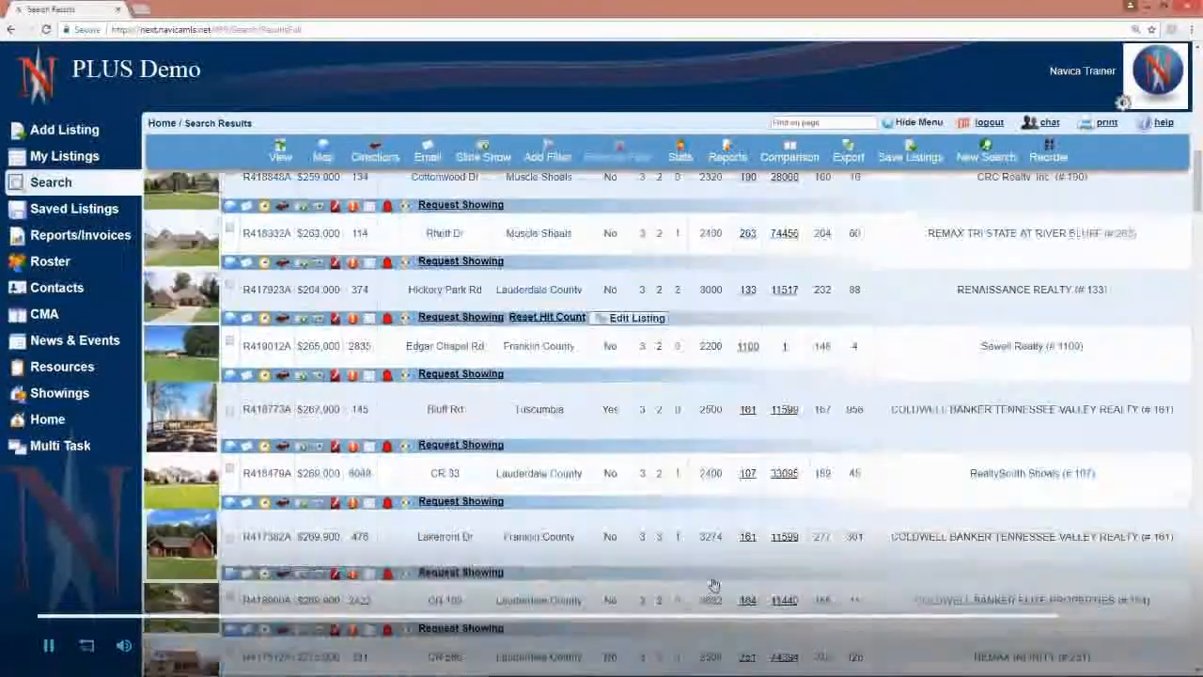
scroll(713, 585, up, 8)
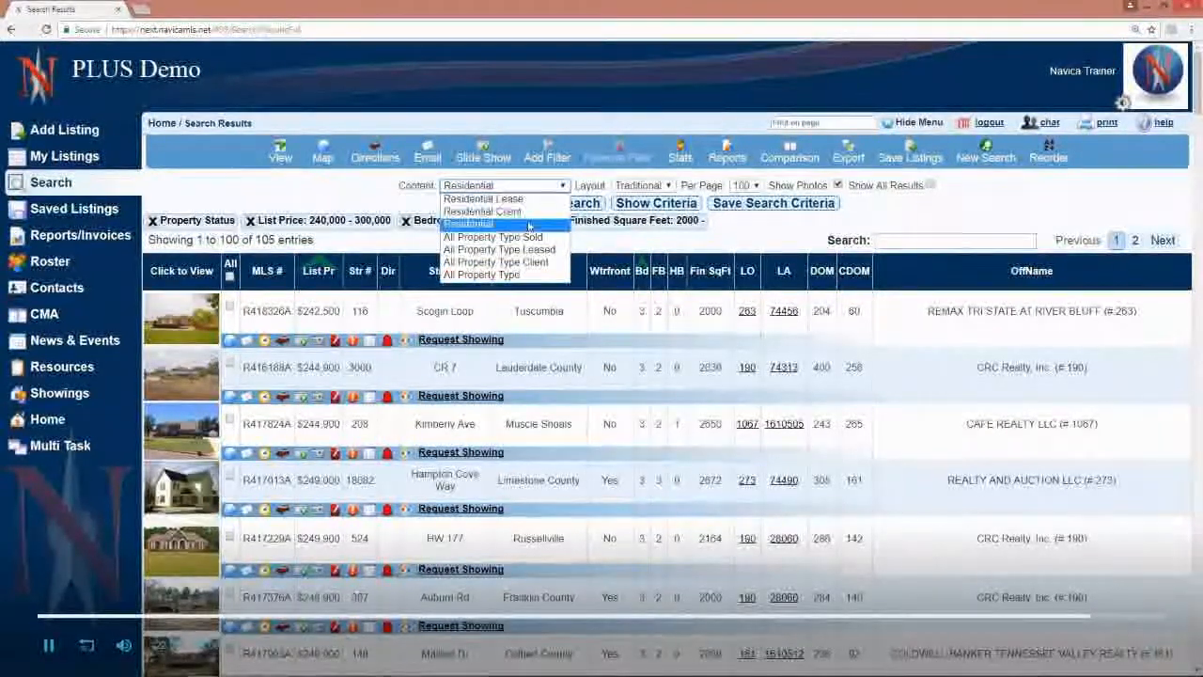
click(358, 186)
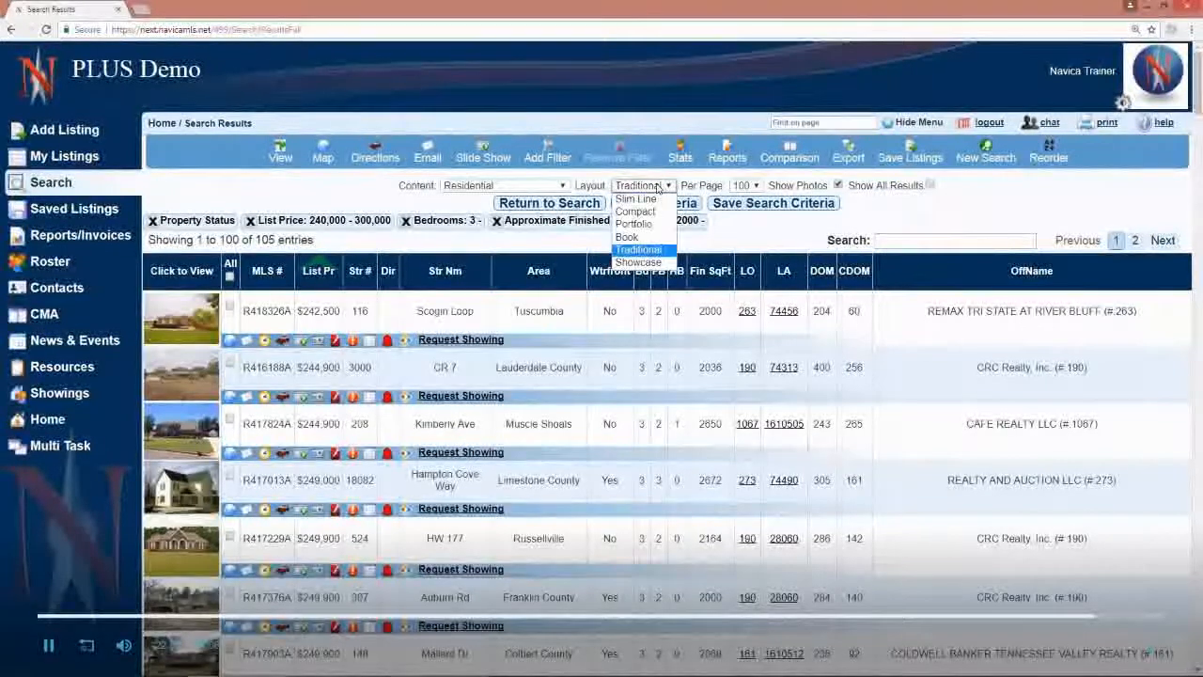
click(649, 199)
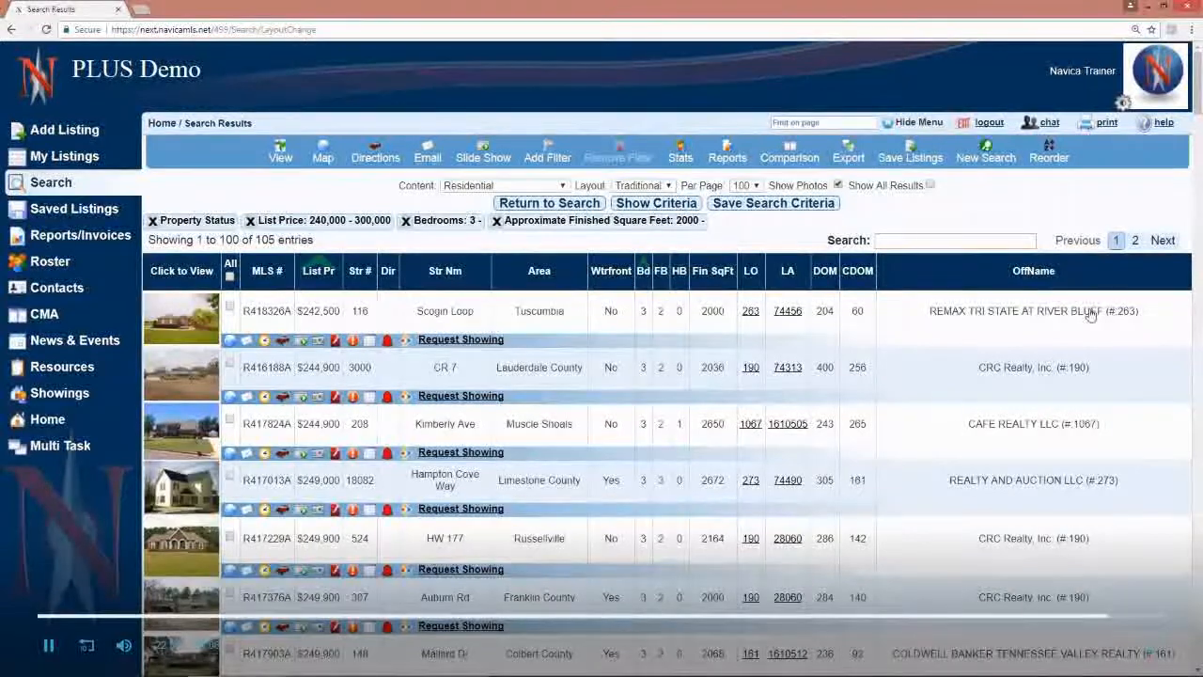
Step: Search within the results for "mall" and clear the search text to restore the full list
click(925, 238)
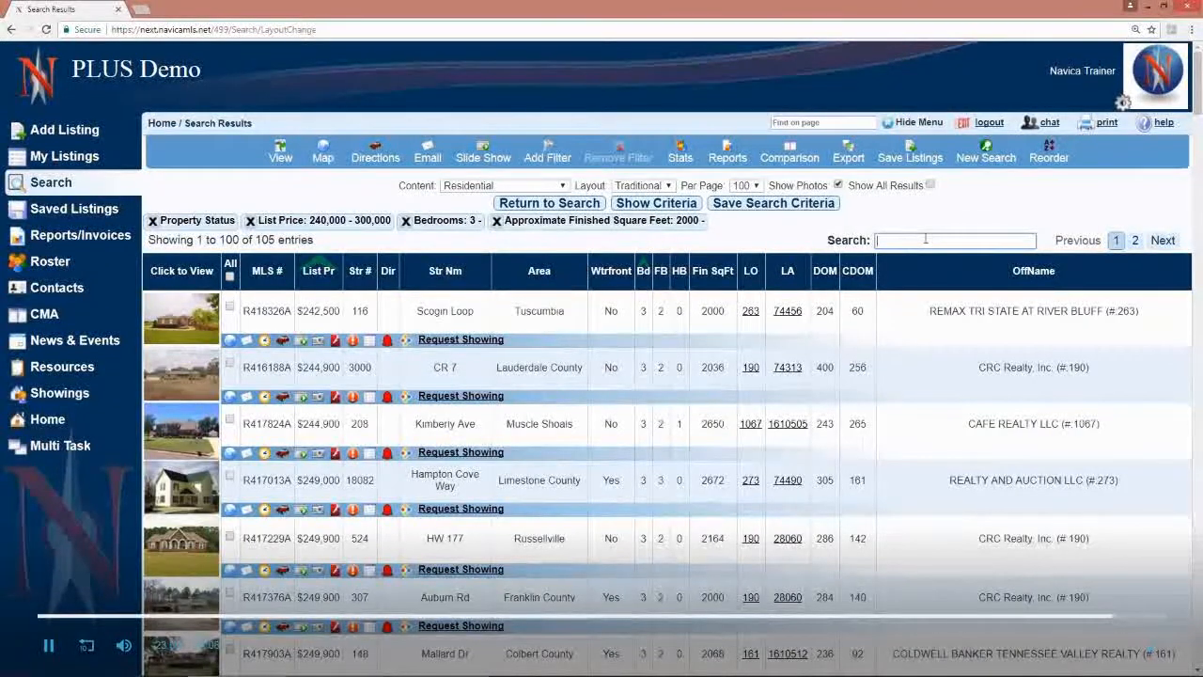
text(mall)
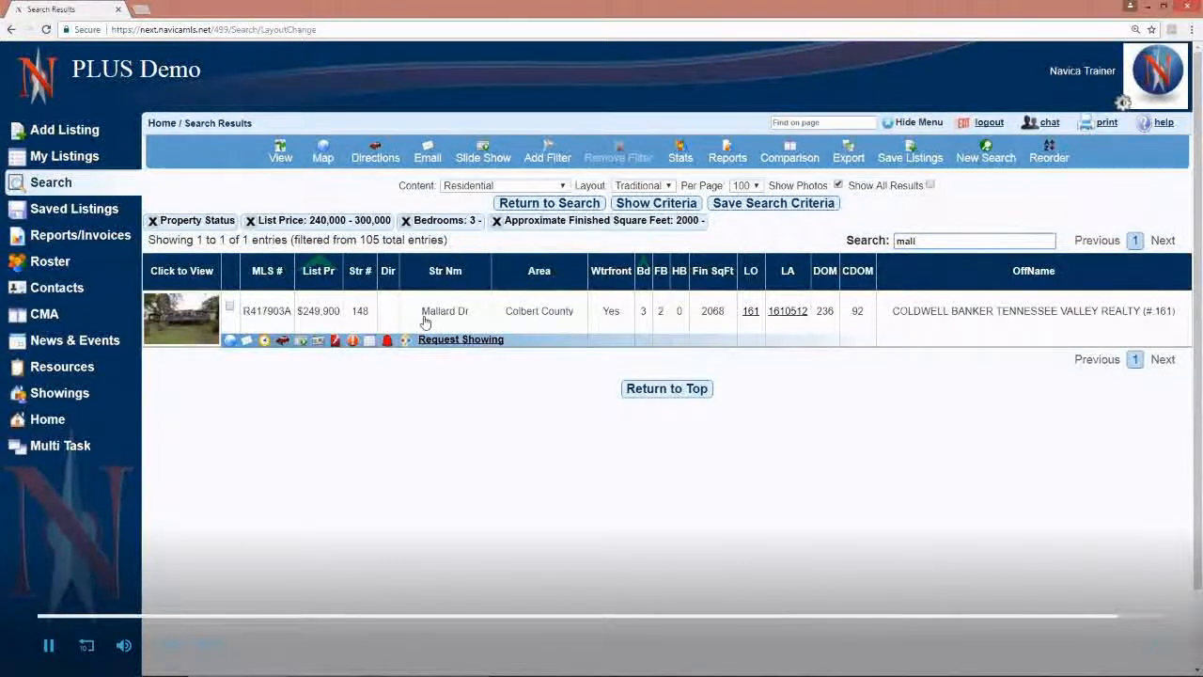
drag(937, 243, 752, 241)
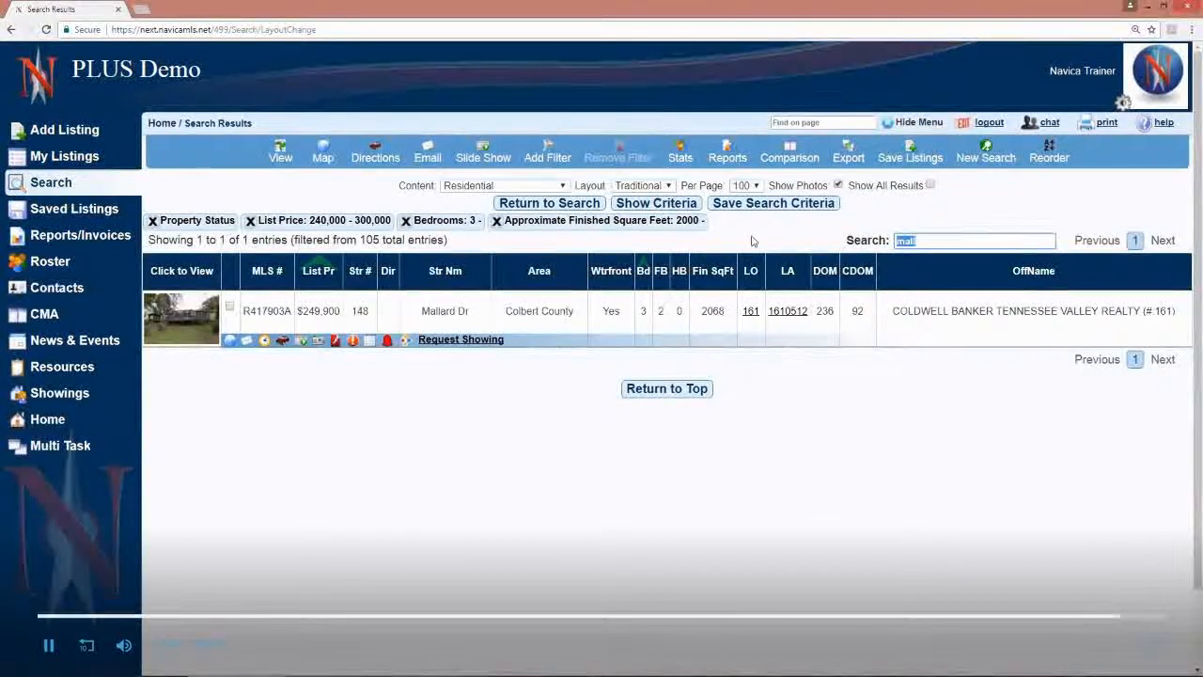
key(BackSpace)
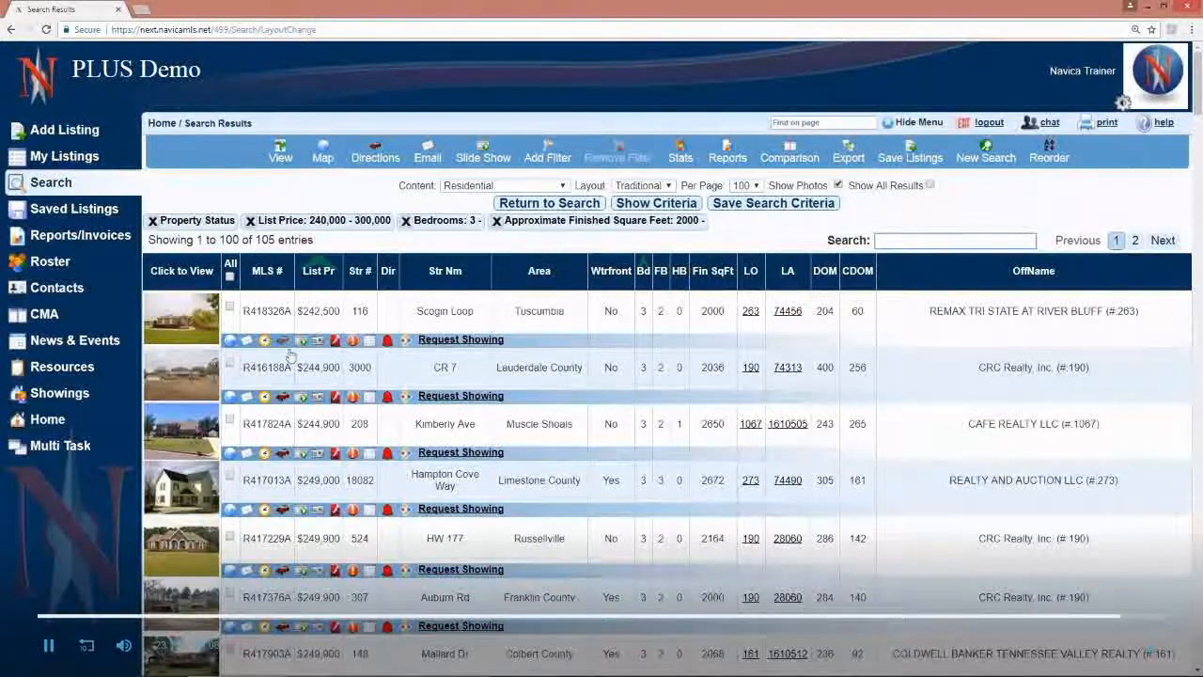
Step: Select listings R418326A, R416188A and R417824A, open them in the expanded view and look through the first listing's details
click(230, 307)
click(229, 365)
click(230, 420)
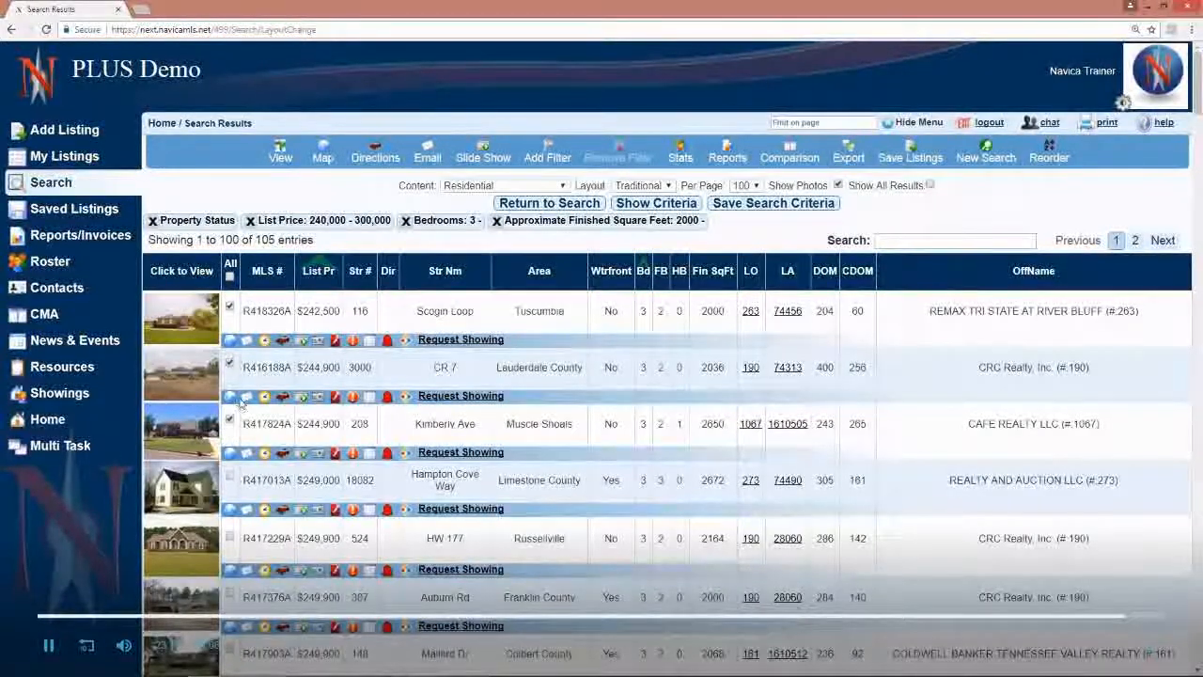
click(281, 155)
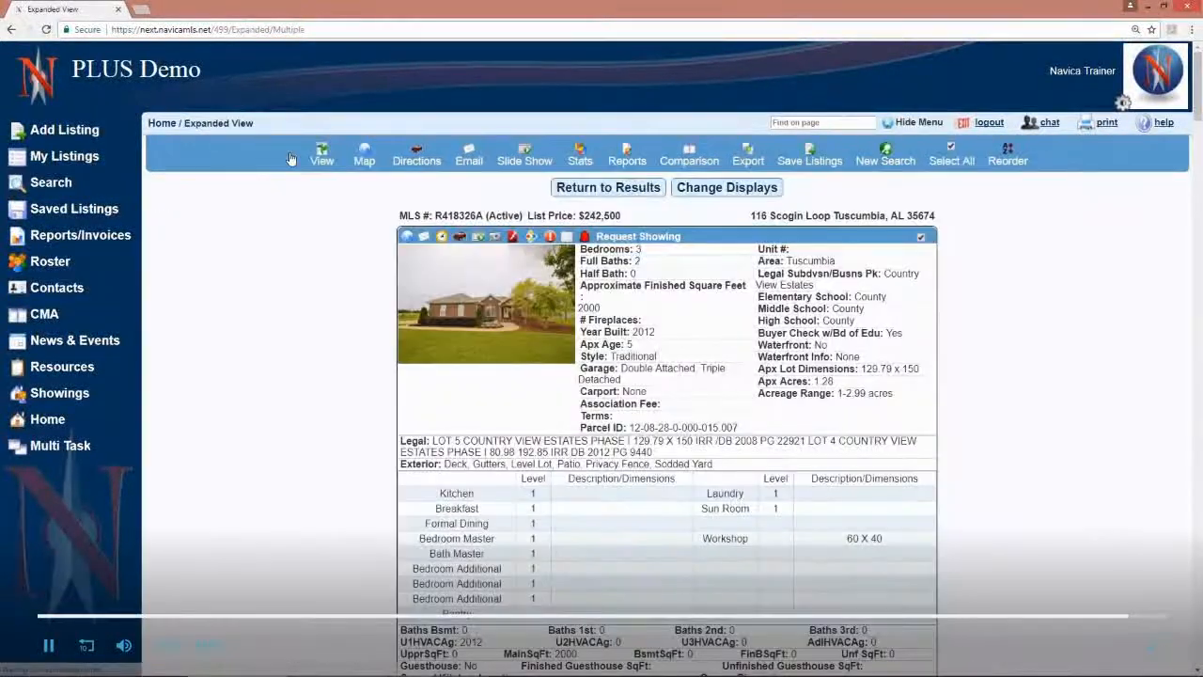
scroll(773, 563, down, 3)
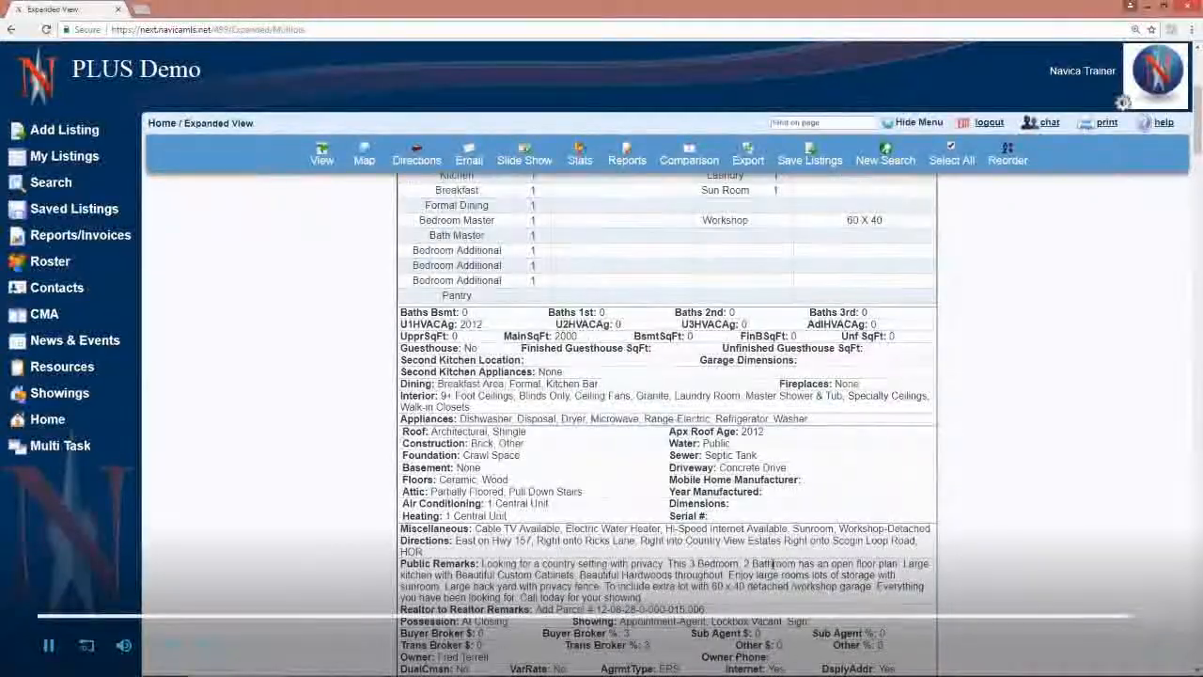